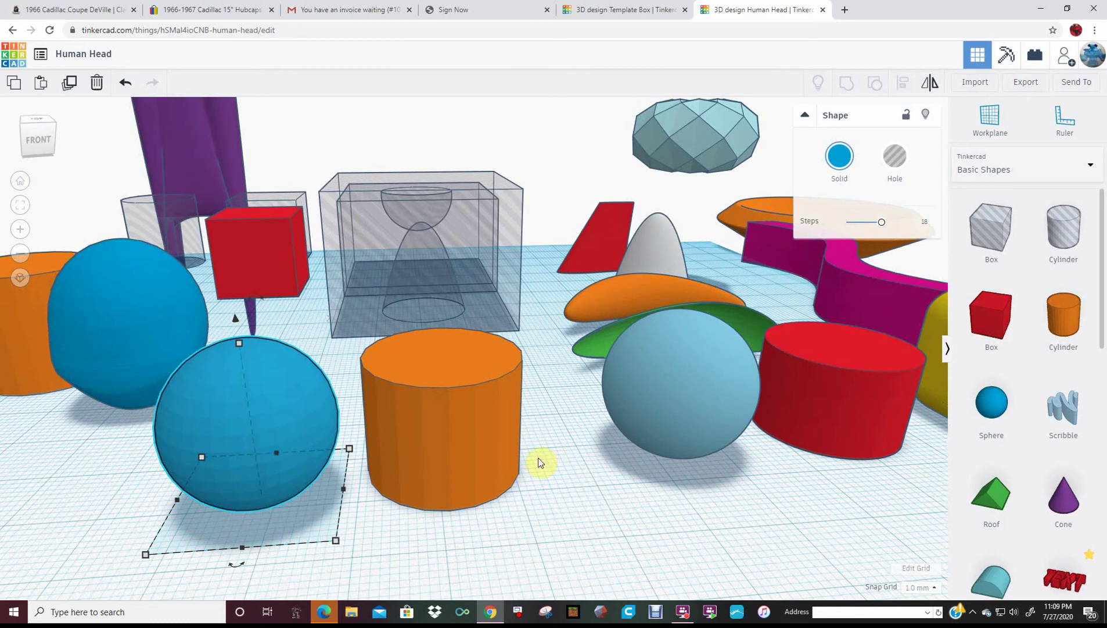
Step: Move the light-blue high-resolution sphere and the red cylinder slightly toward the front of the workplane
right_click_drag(539, 462, 490, 462)
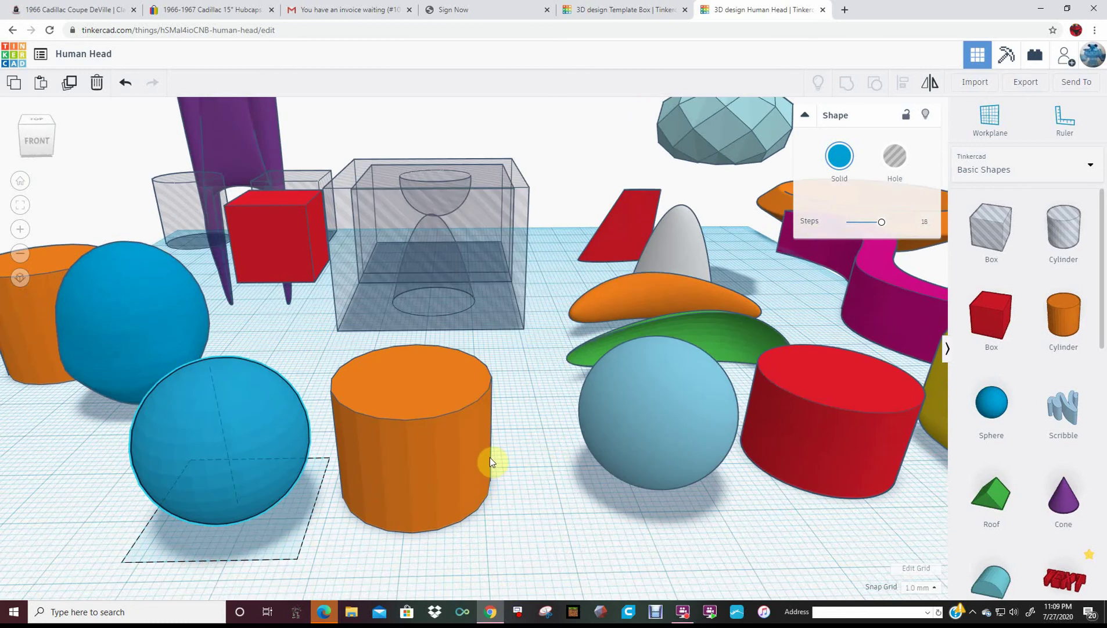
right_click_drag(497, 458, 624, 450)
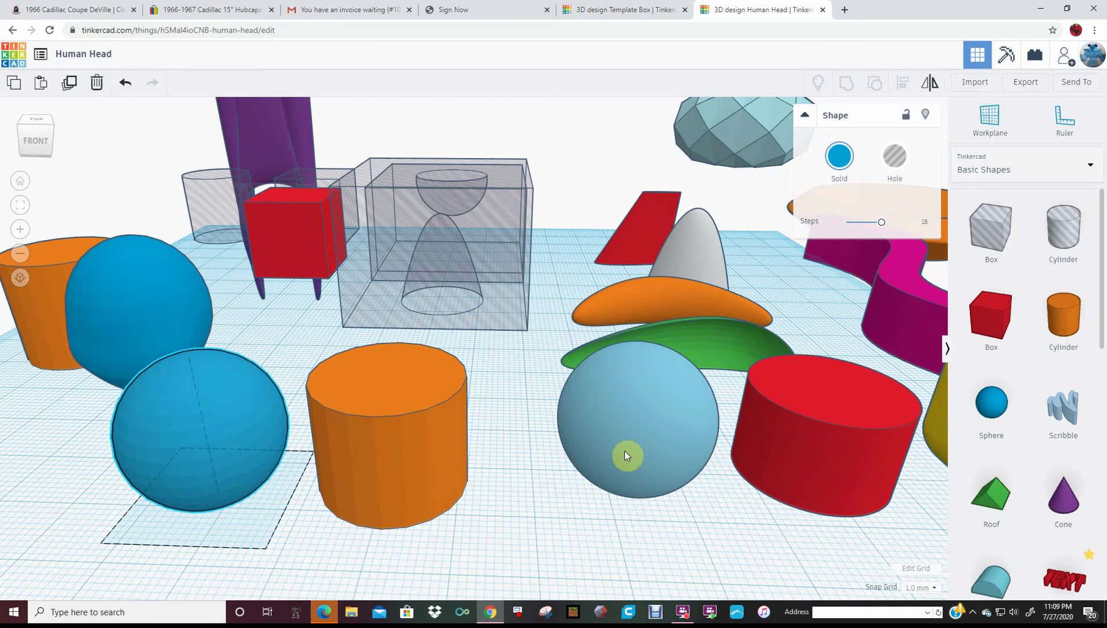
left_click_drag(624, 449, 617, 470)
left_click(758, 441)
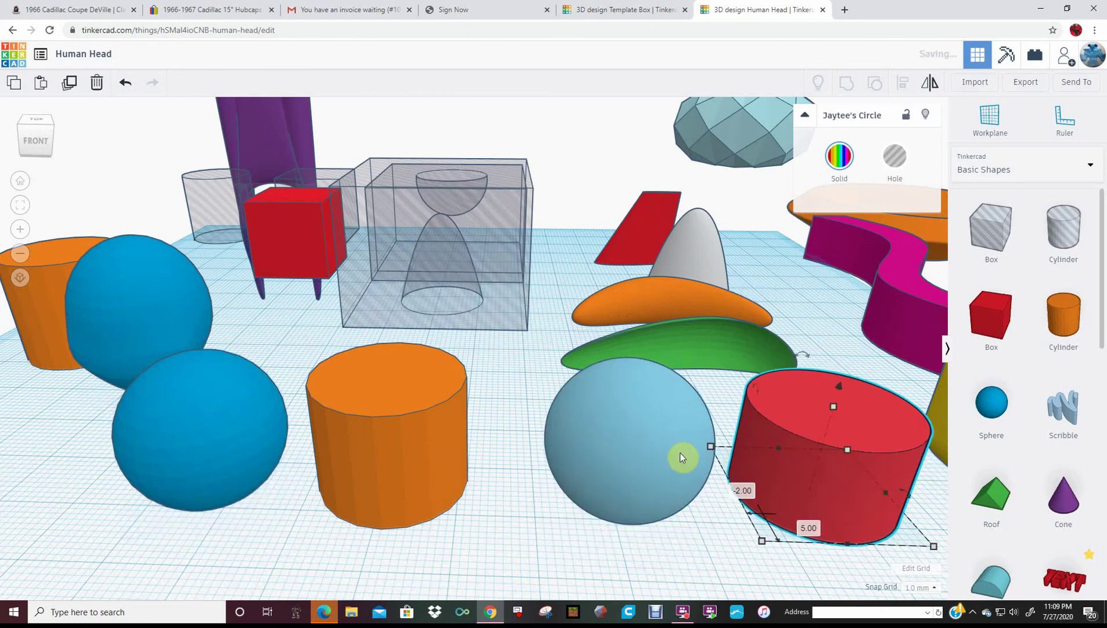
right_click_drag(683, 454, 622, 439)
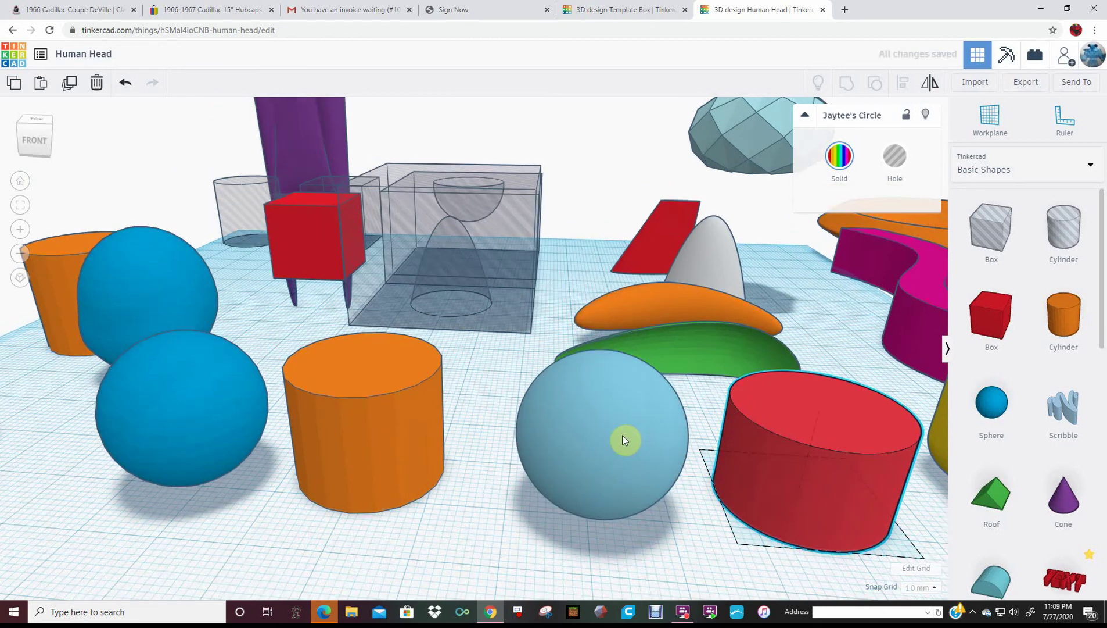
left_click(622, 440)
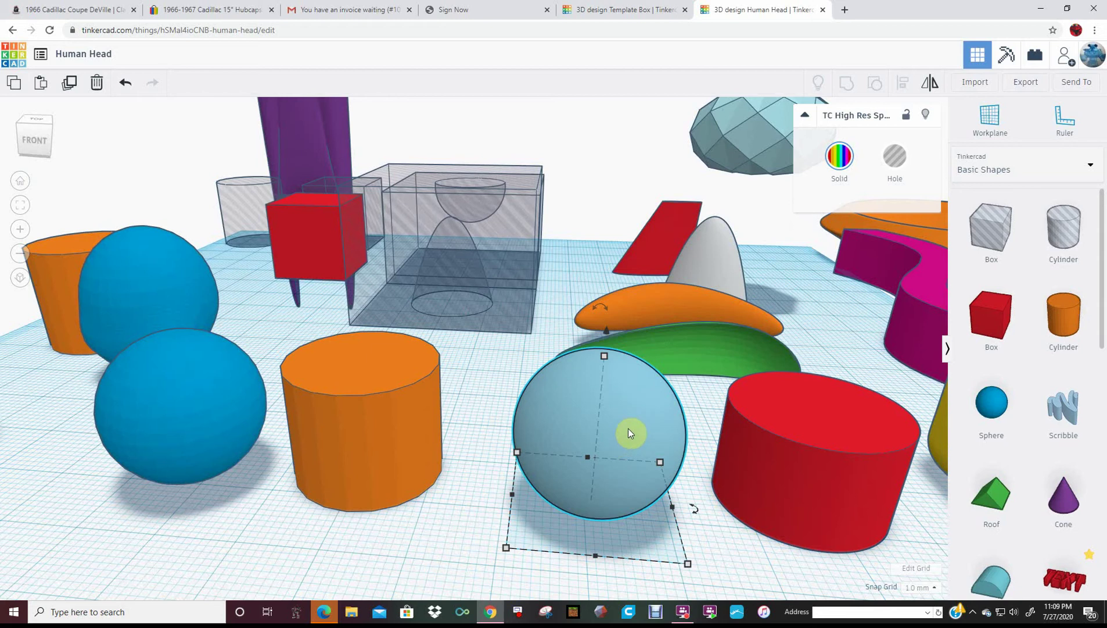
left_click(780, 441)
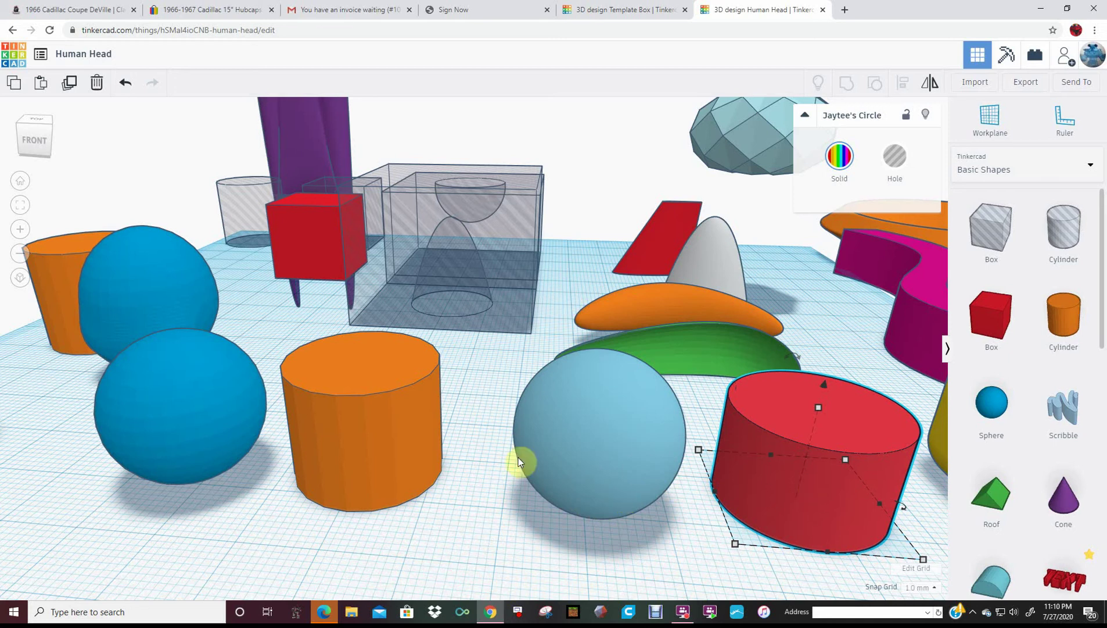
Step: Duplicate the 20-sided orange cylinder beside the blue sphere in place, rotating the copies slightly to smooth its faceted side
left_click(378, 434)
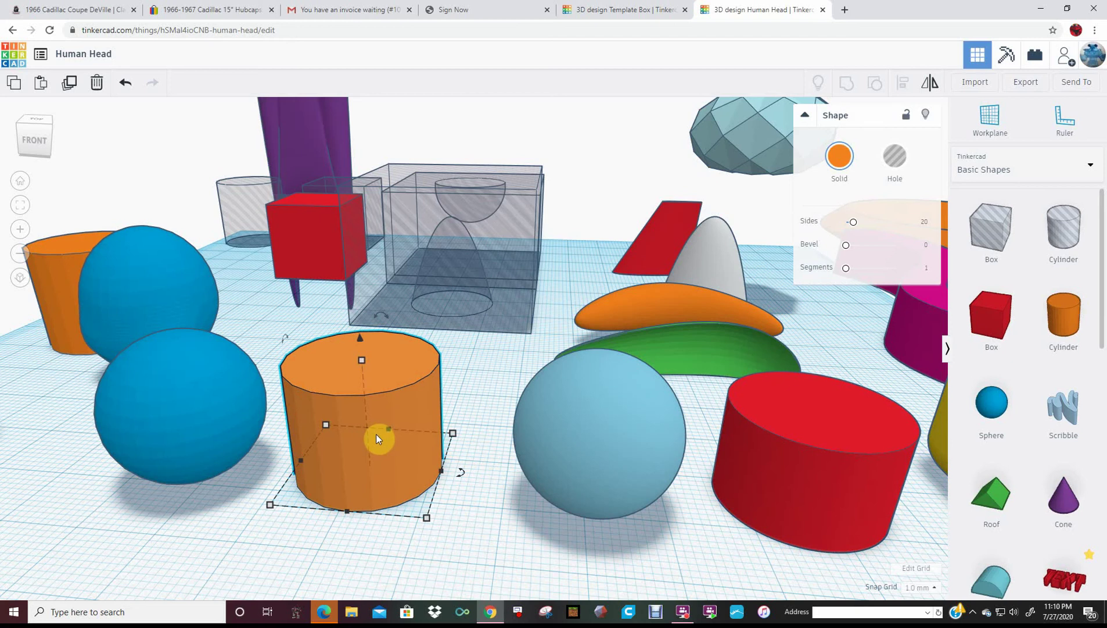
key("ctrl+d")
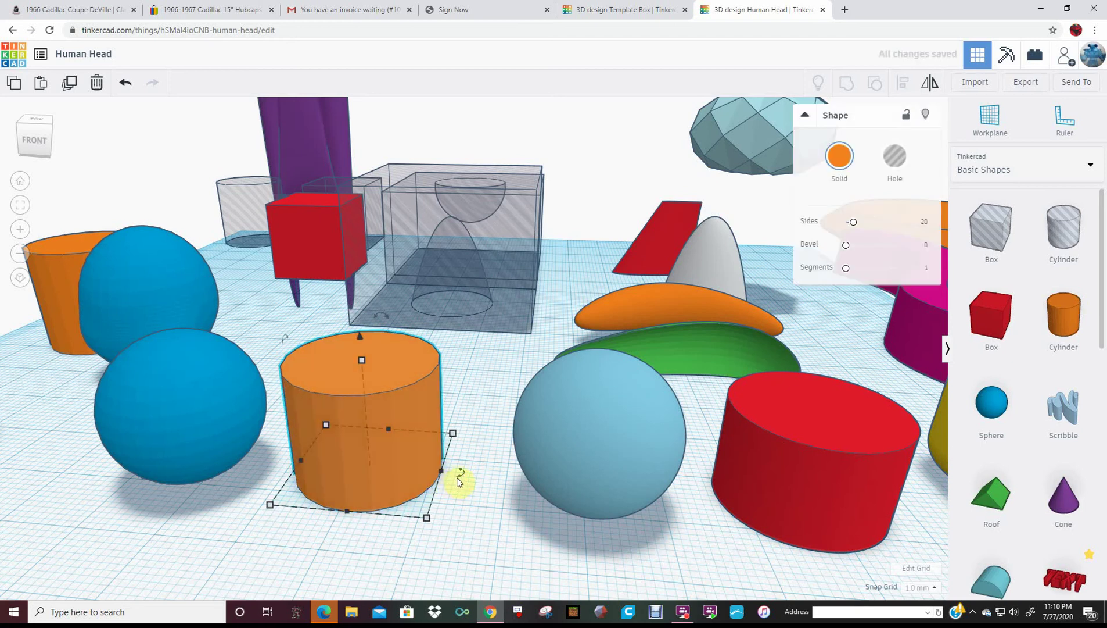
left_click_drag(460, 476, 517, 437)
left_click(516, 437)
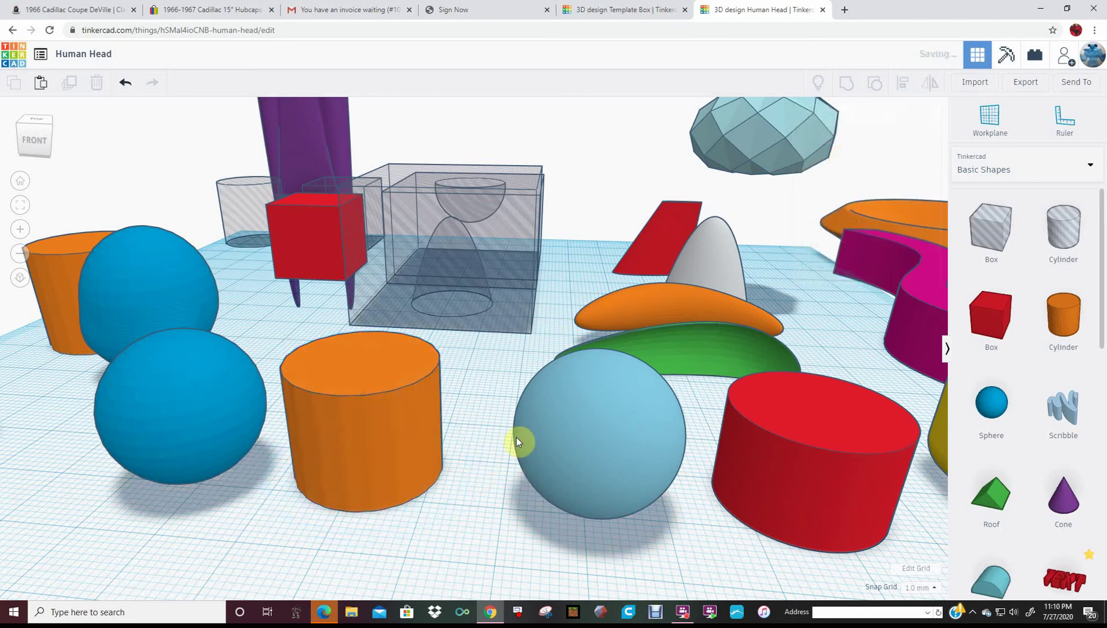
Step: Examine the edge of the stacked orange cylinders up close and compare it with the smooth red cylinder
left_click(372, 516)
scroll(319, 540, "up", 5)
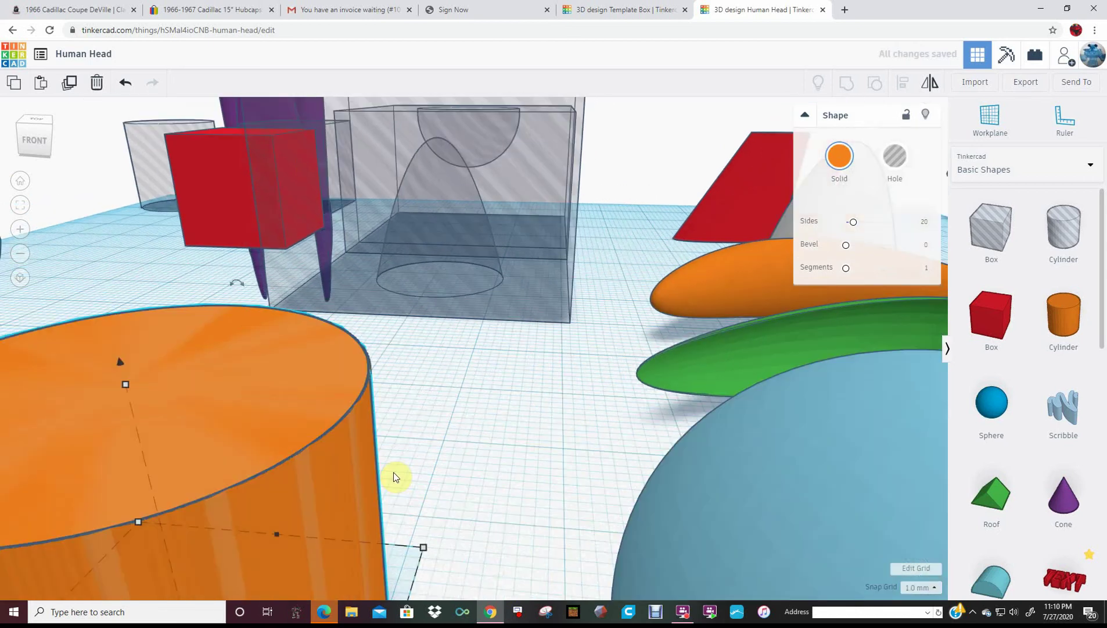
left_click(394, 472)
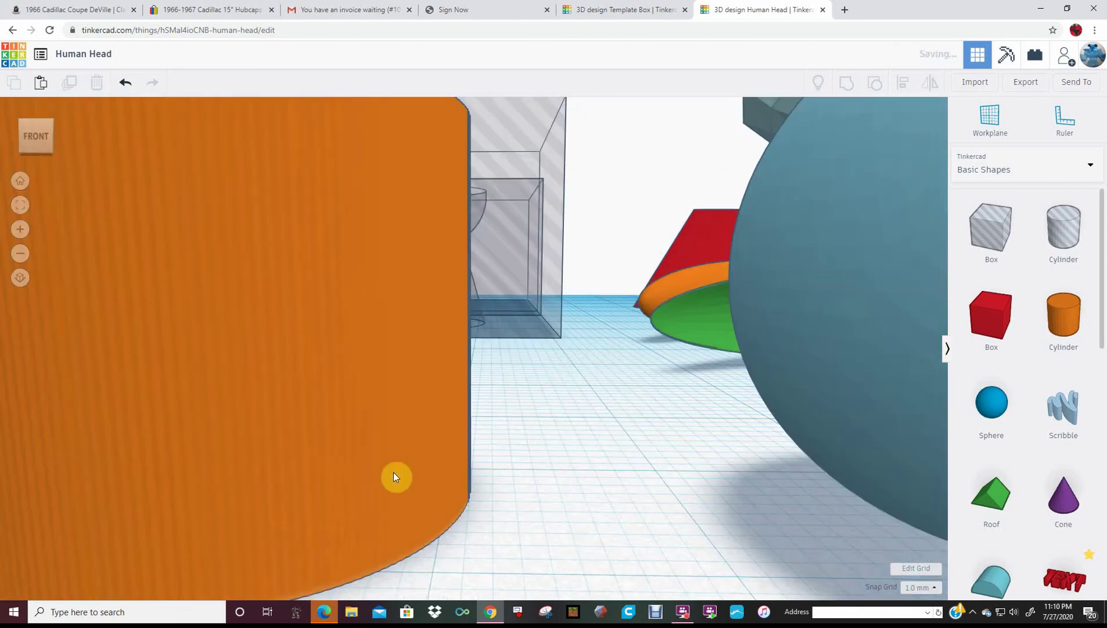
left_click(395, 473)
scroll(506, 478, "down", 10)
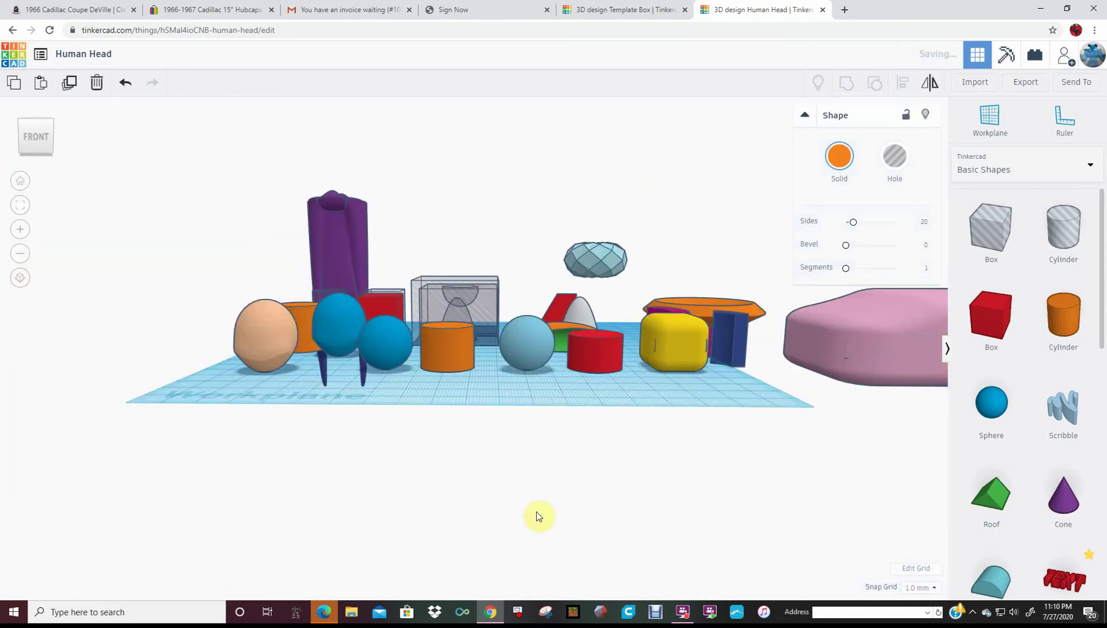
right_click_drag(535, 512, 526, 528)
left_click(595, 435)
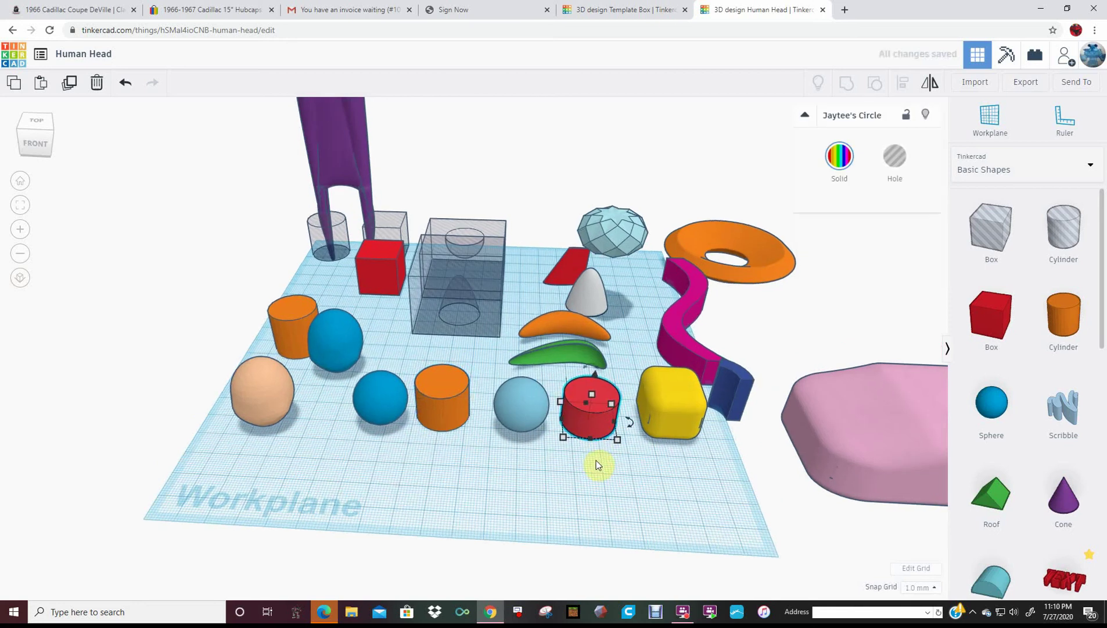
scroll(663, 462, "up", 3)
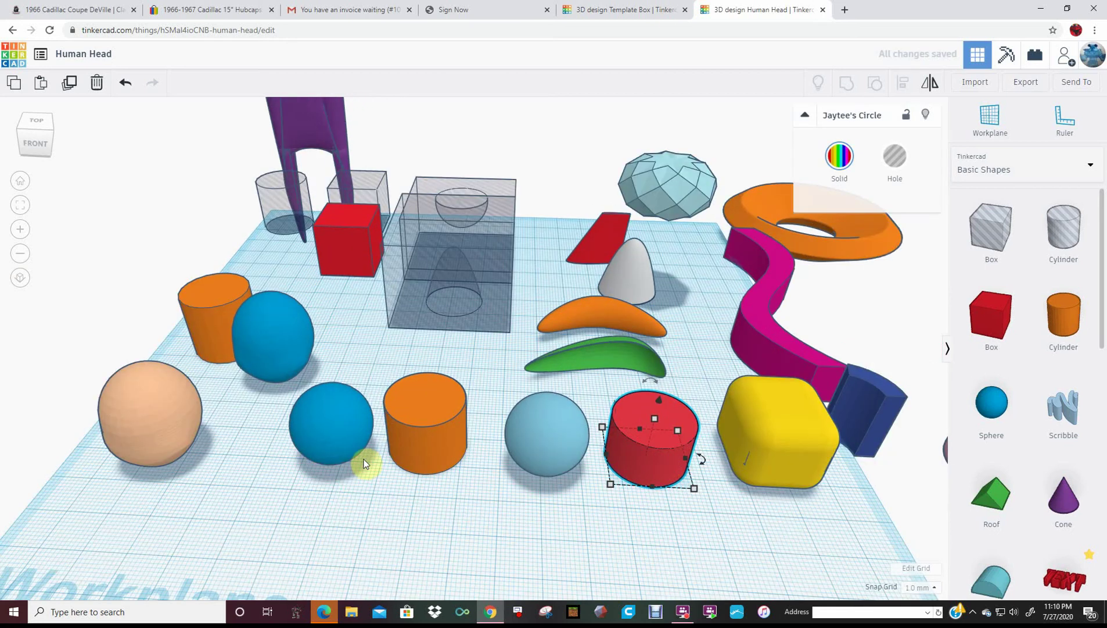
Step: Reduce the height of the stacked orange cylinders to 8 mm
left_click(439, 416)
left_click_drag(426, 399, 434, 422)
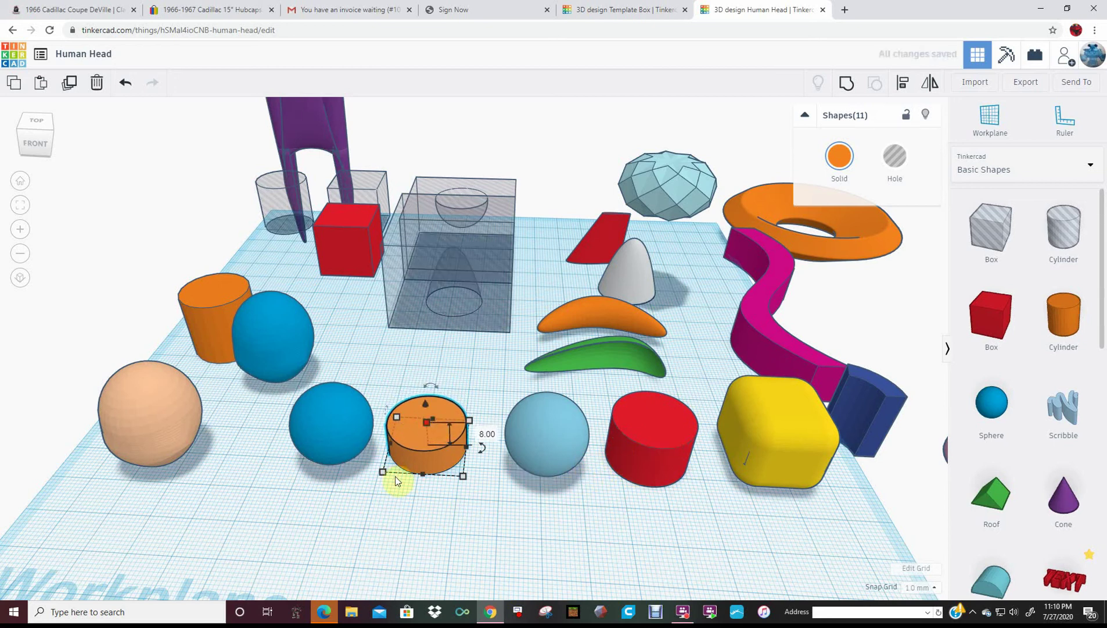
Step: Try deleting the whole stack of shortened orange cylinders, and undo the deletion
left_click_drag(398, 484, 432, 430)
left_click(102, 86)
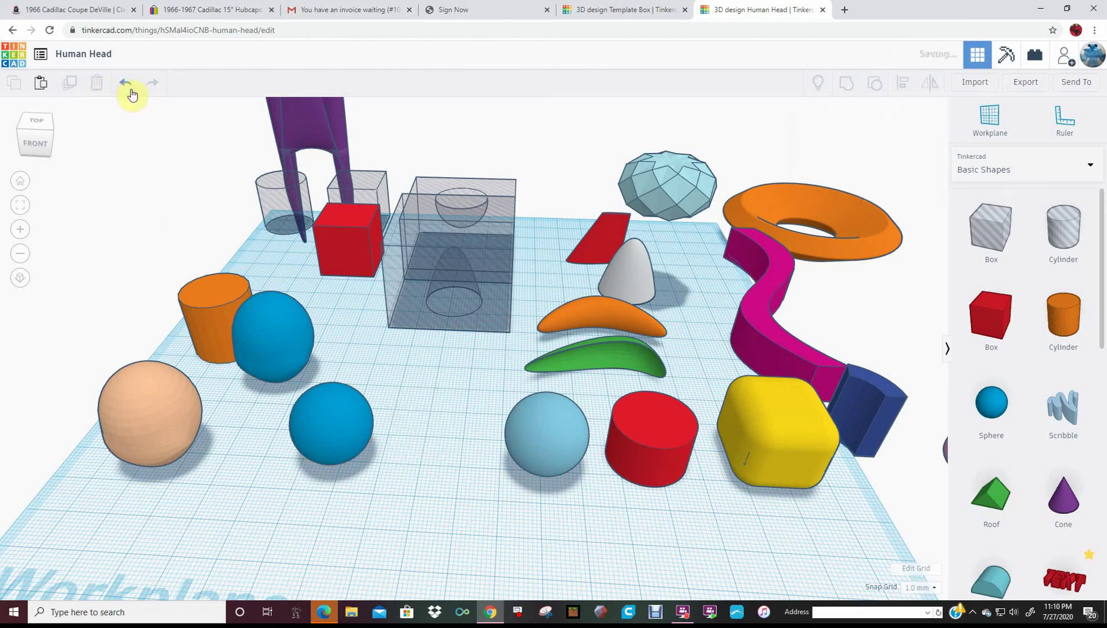
left_click(129, 86)
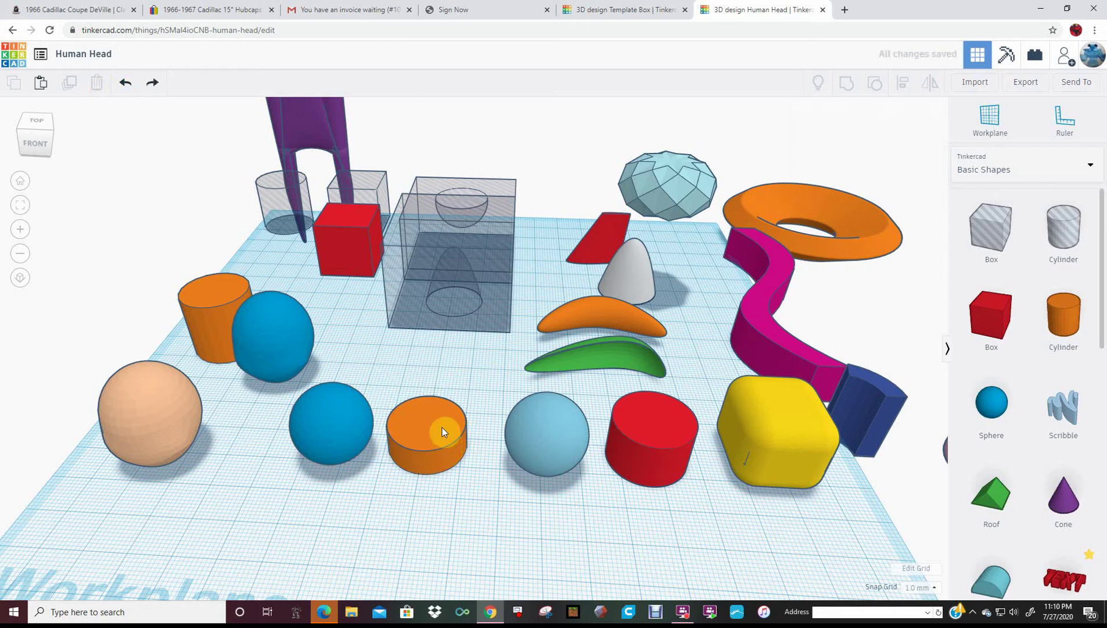
Step: Place a single orange cylinder from the stack about 17 mm in front of it and shift it slightly to the left
left_click_drag(442, 428, 475, 519, "alt")
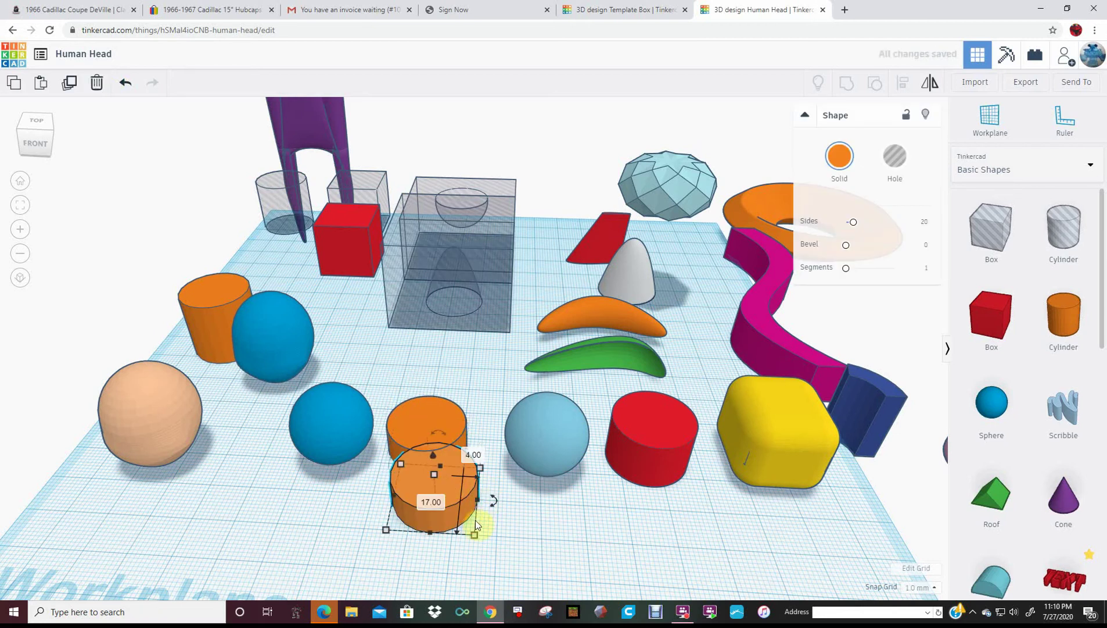
left_click(645, 434)
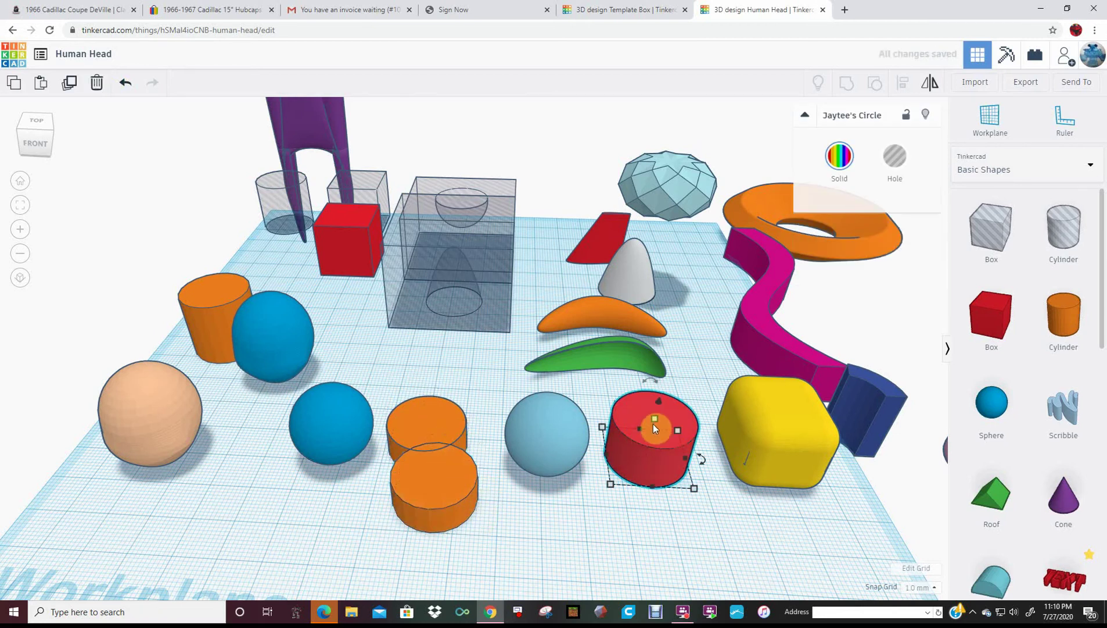
mouse_move(654, 421)
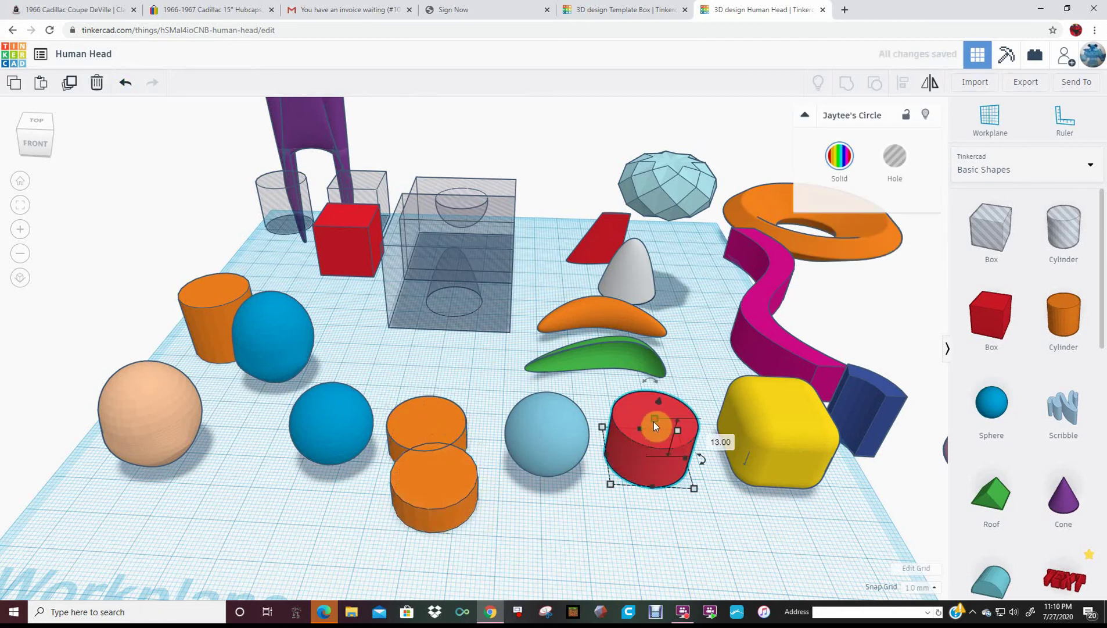
left_click(431, 494)
mouse_move(430, 531)
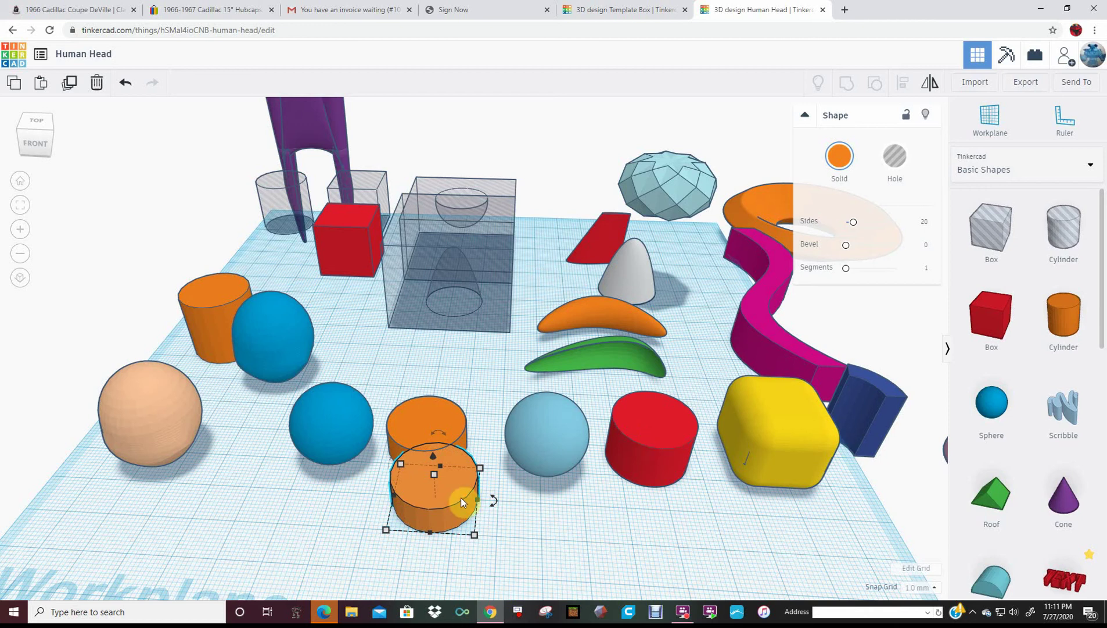
left_click_drag(462, 498, 440, 497)
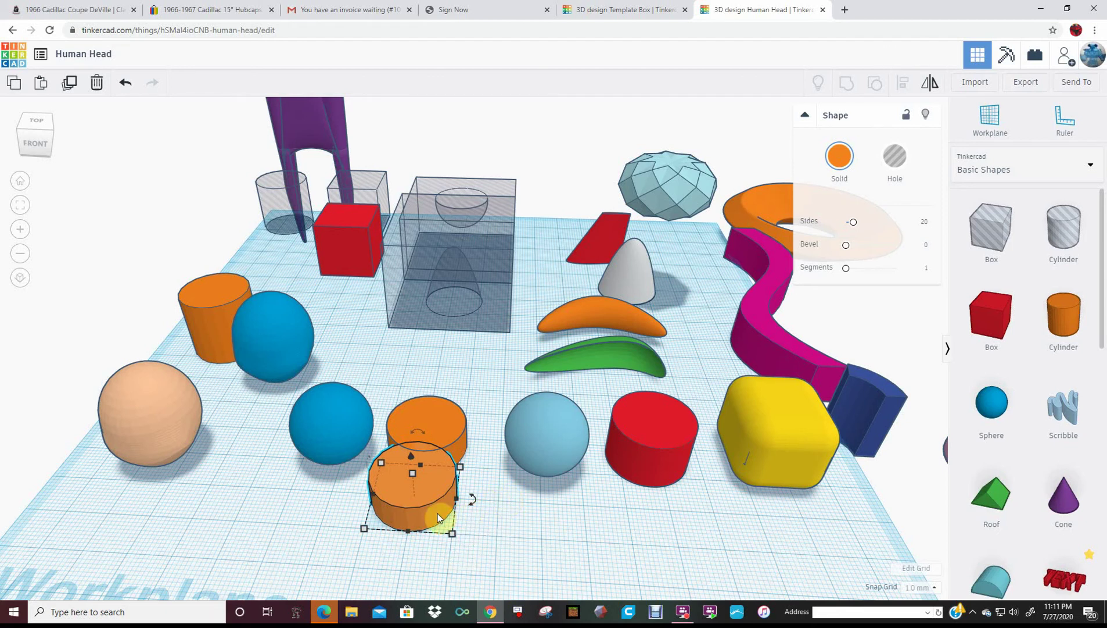
Step: Duplicate the front orange cylinder in place and rotate the copies in 1° increments to build a smoother stack
key("ctrl+d")
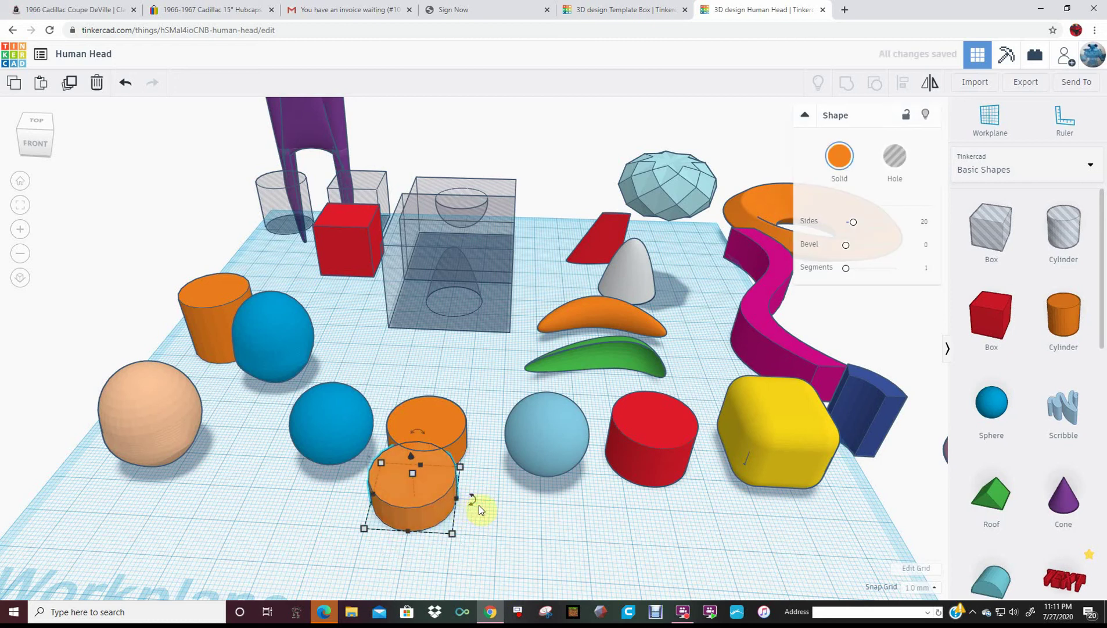
left_click_drag(479, 505, 483, 506)
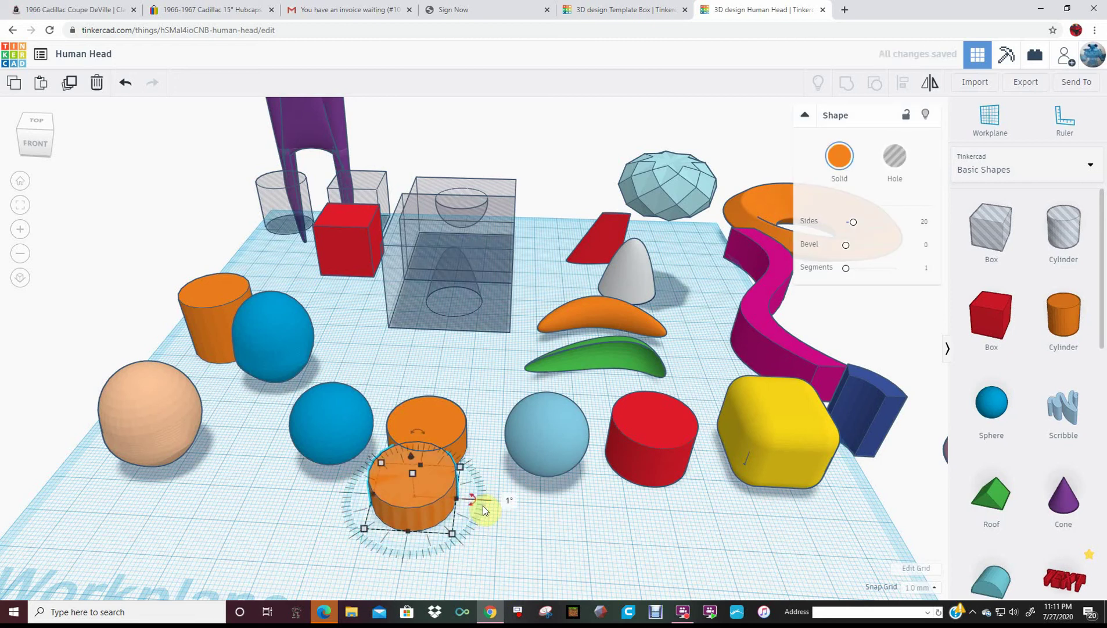
left_click(481, 505)
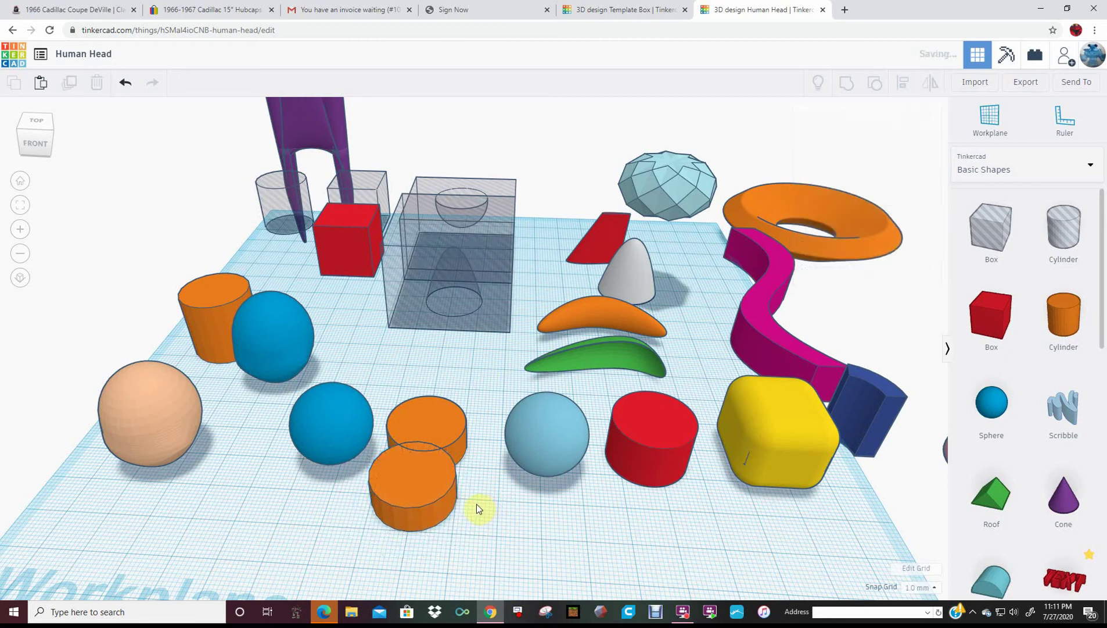
Step: Move a single orange cylinder out of the rear stack, about 24 mm back and 9 mm to the right
right_click_drag(487, 514, 430, 525)
left_click_drag(412, 530, 437, 489)
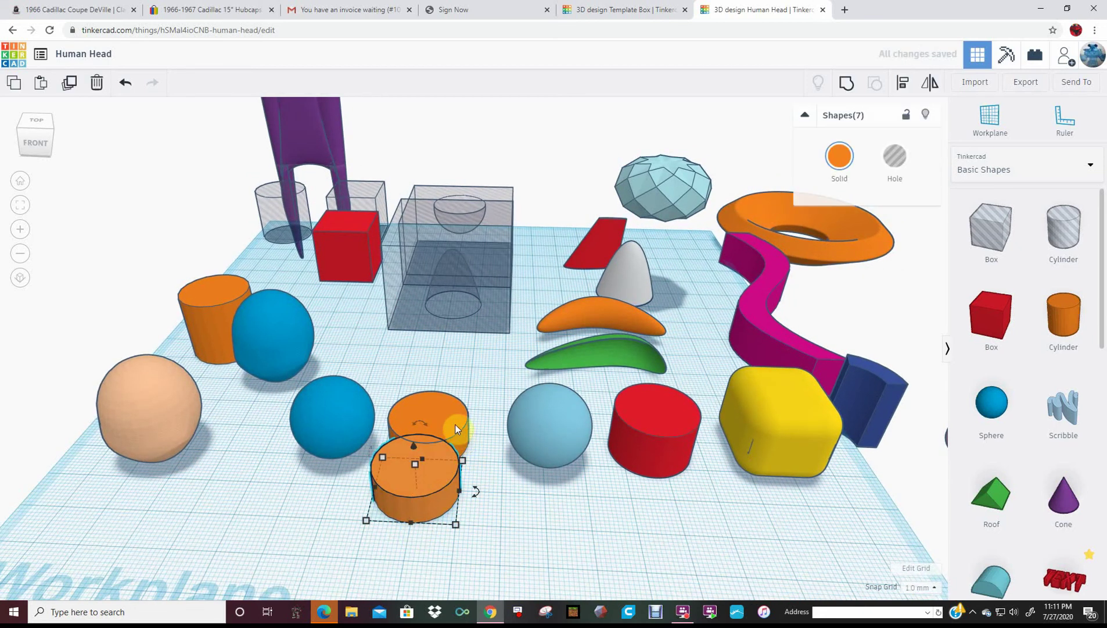
mouse_move(465, 395)
left_mouse_down()
mouse_move(494, 368)
mouse_move(481, 383)
left_mouse_up()
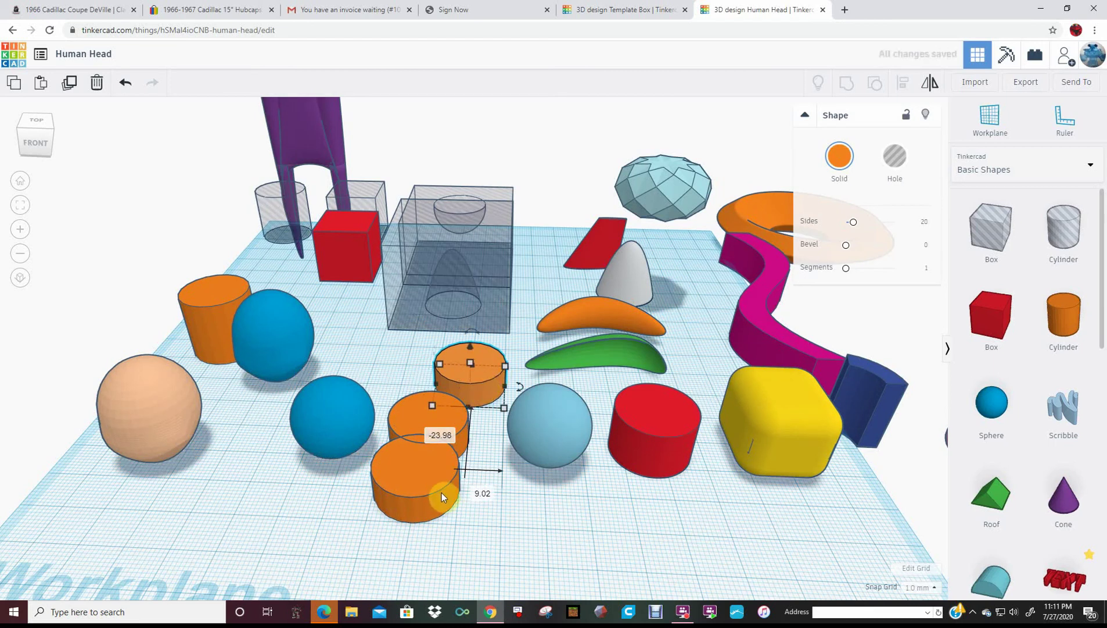
left_click_drag(418, 538, 439, 489)
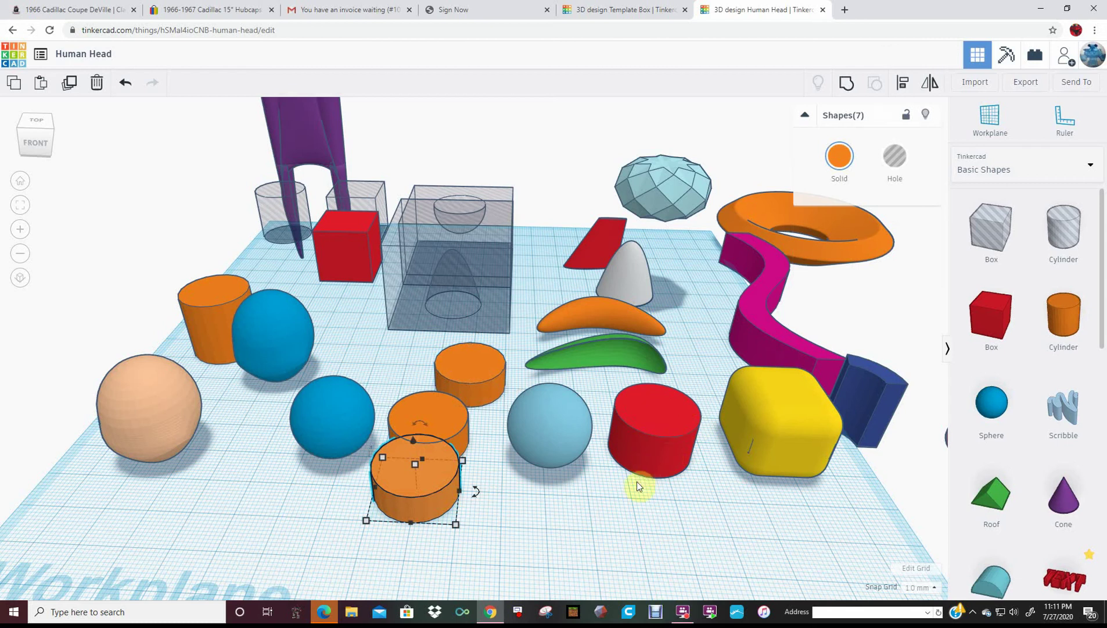
left_click(628, 502)
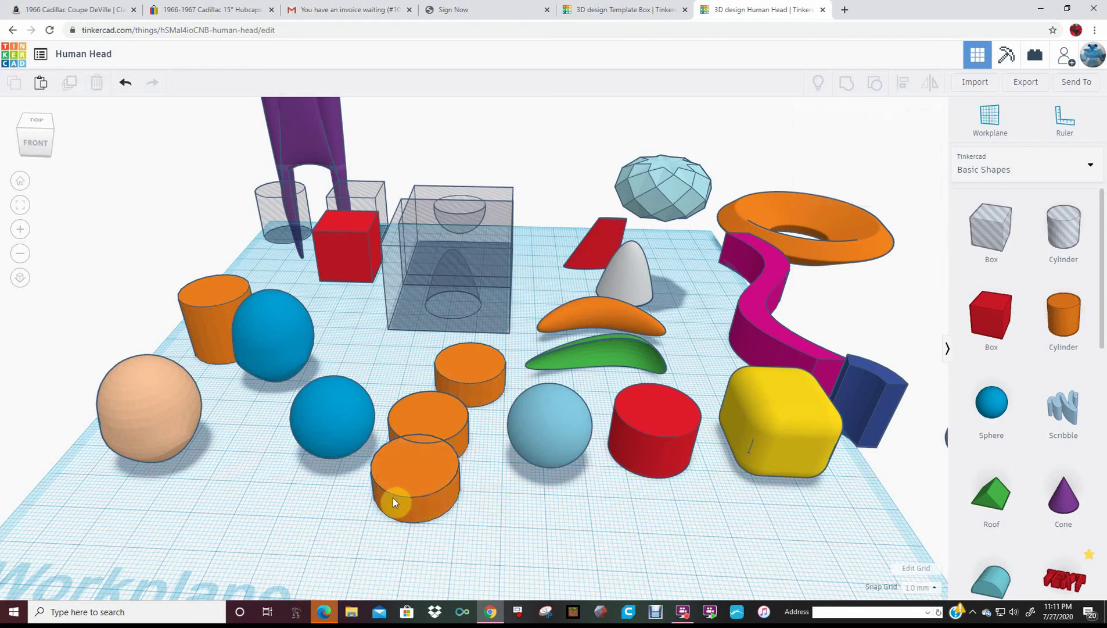
Step: Offset one cylinder of the front stack 7 mm left and 5 mm forward, and move the whole overlapping set further front-left
left_click_drag(392, 501, 365, 516)
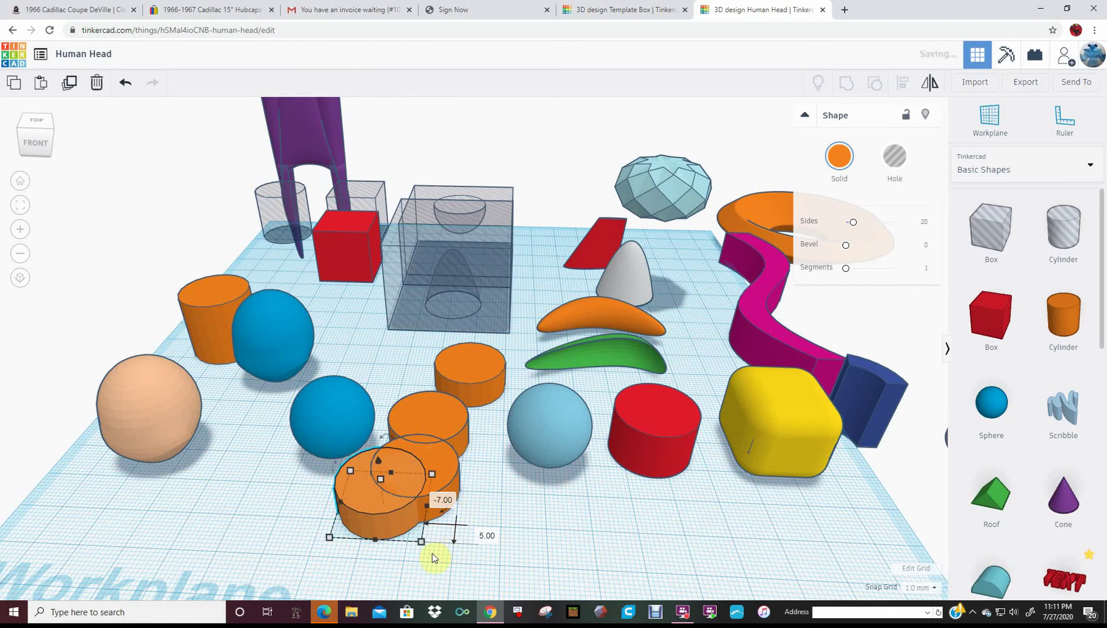
left_click(445, 474)
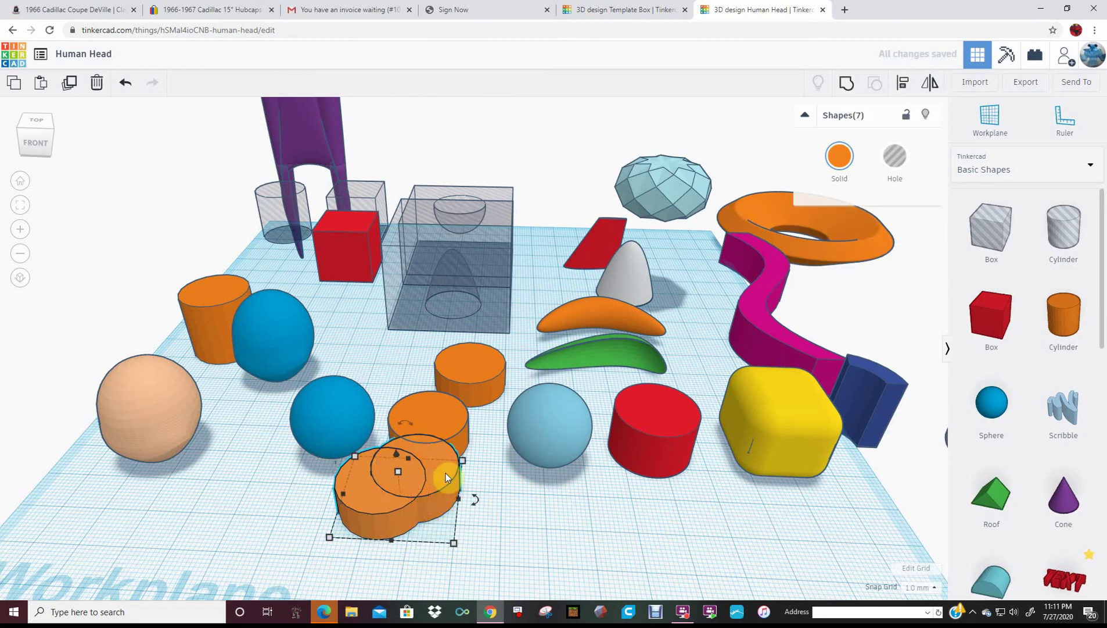
left_click_drag(432, 484, 353, 514)
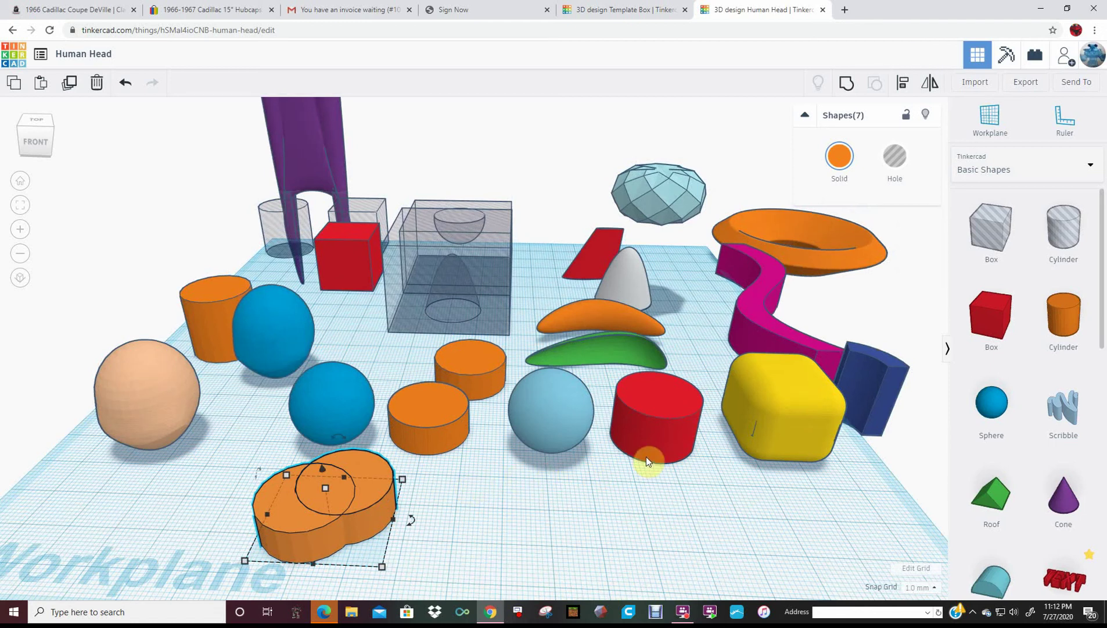
left_click(567, 472)
Step: Move the light blue high-resolution sphere to the empty area in front of the yellow rounded box
scroll(568, 472, "down", 3)
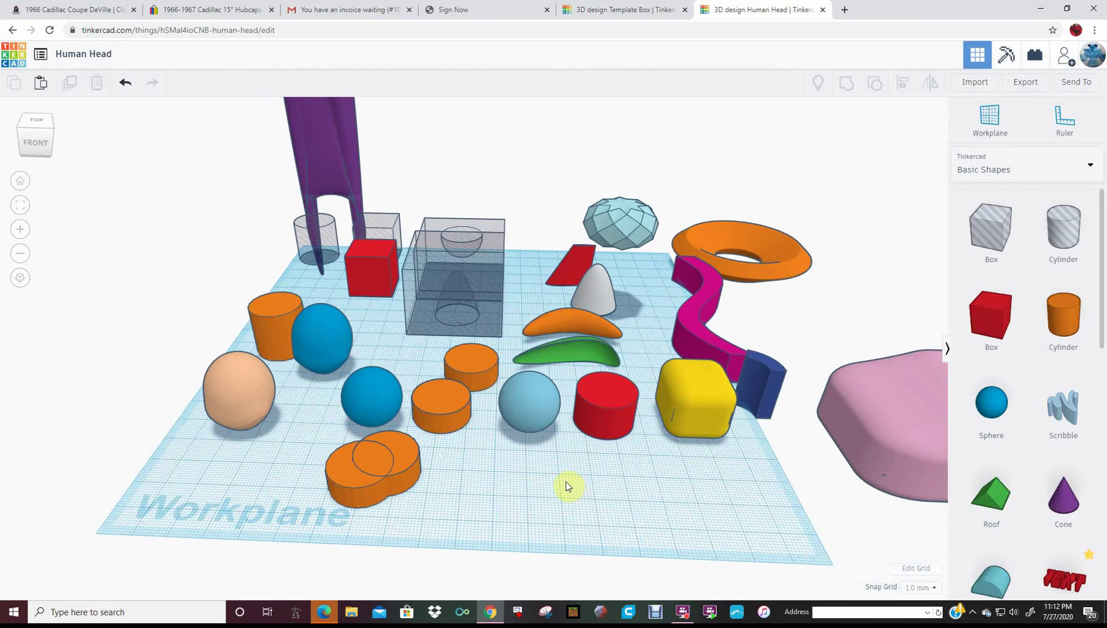
scroll(566, 485, "up", 1)
left_click_drag(543, 433, 675, 502)
right_click_drag(633, 506, 635, 506)
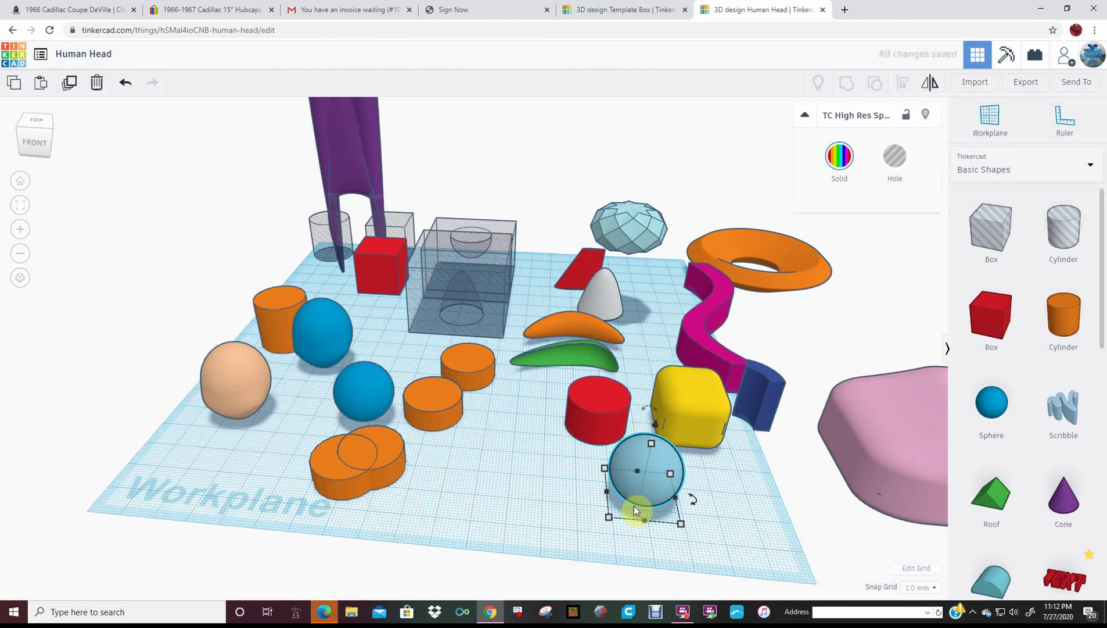
Step: Duplicate the light blue sphere in place and set the copy's width to 20.5 mm
key("ctrl+d")
mouse_move(609, 492)
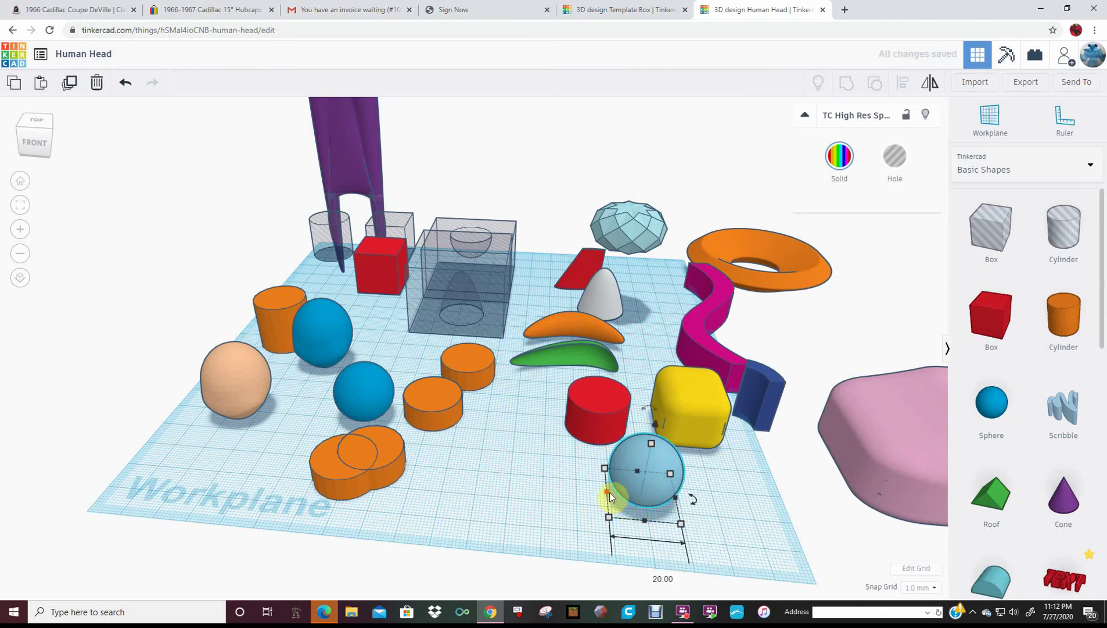
left_click(654, 572)
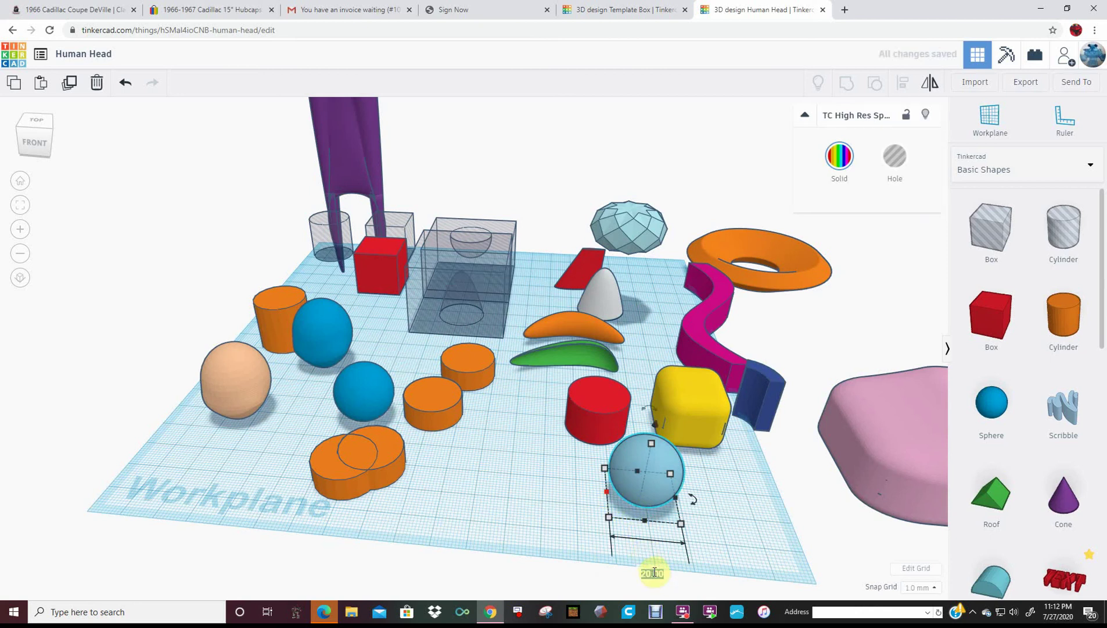
type("20.5")
key("Return")
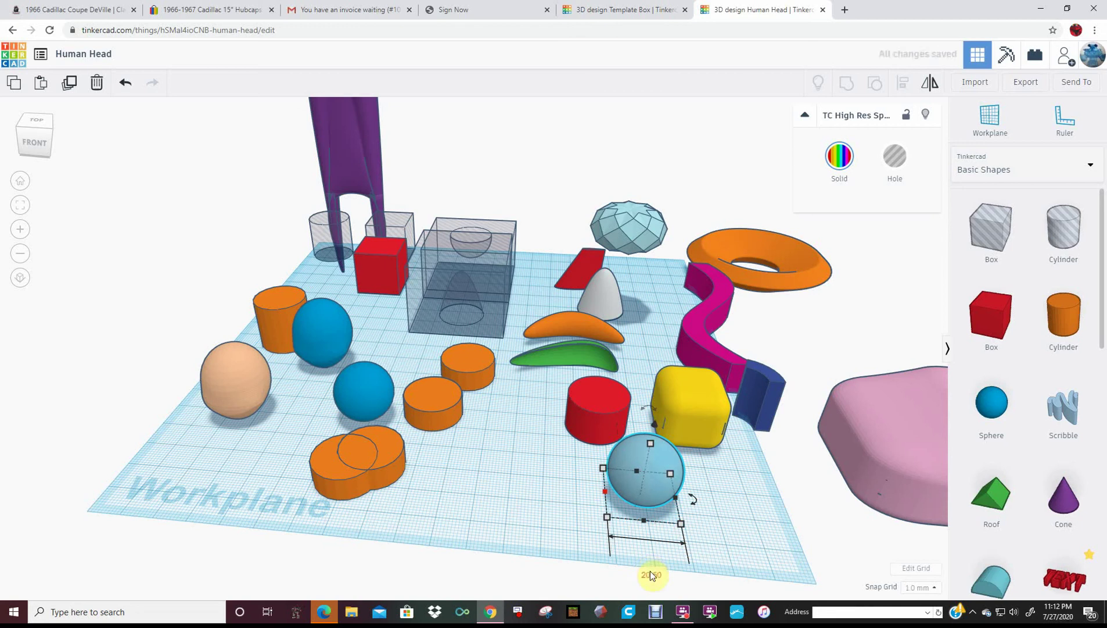
Step: Repeat the duplicate-and-widen operation to build a progressively elongated stack of 21 light blue spheres
key("Escape")
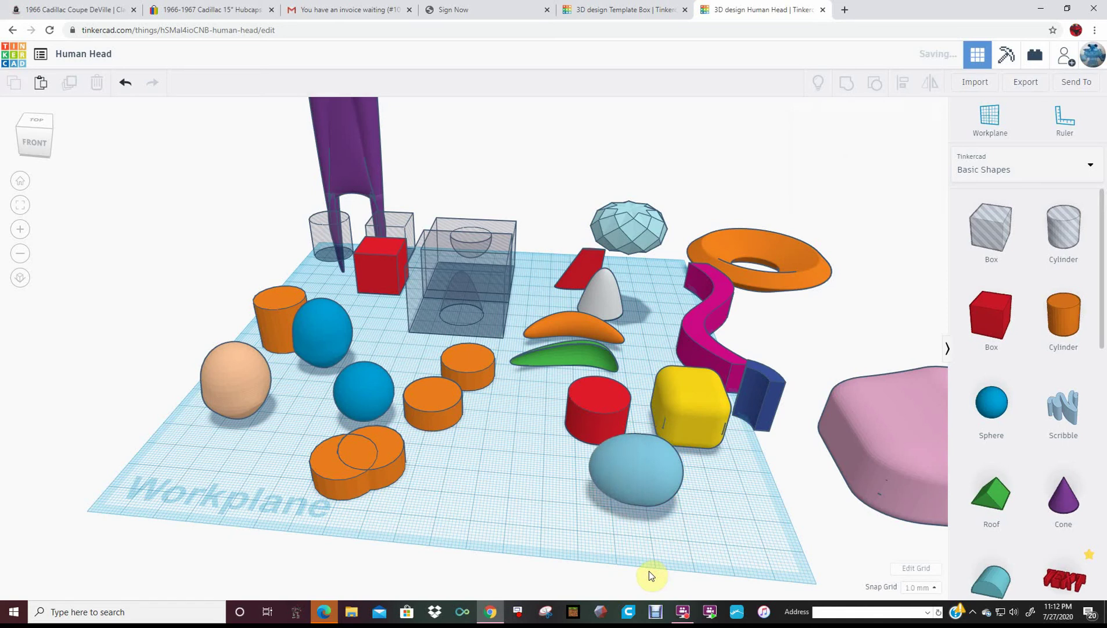
key("ctrl+d")
key("ctrl+d")
key("ctrl+d")
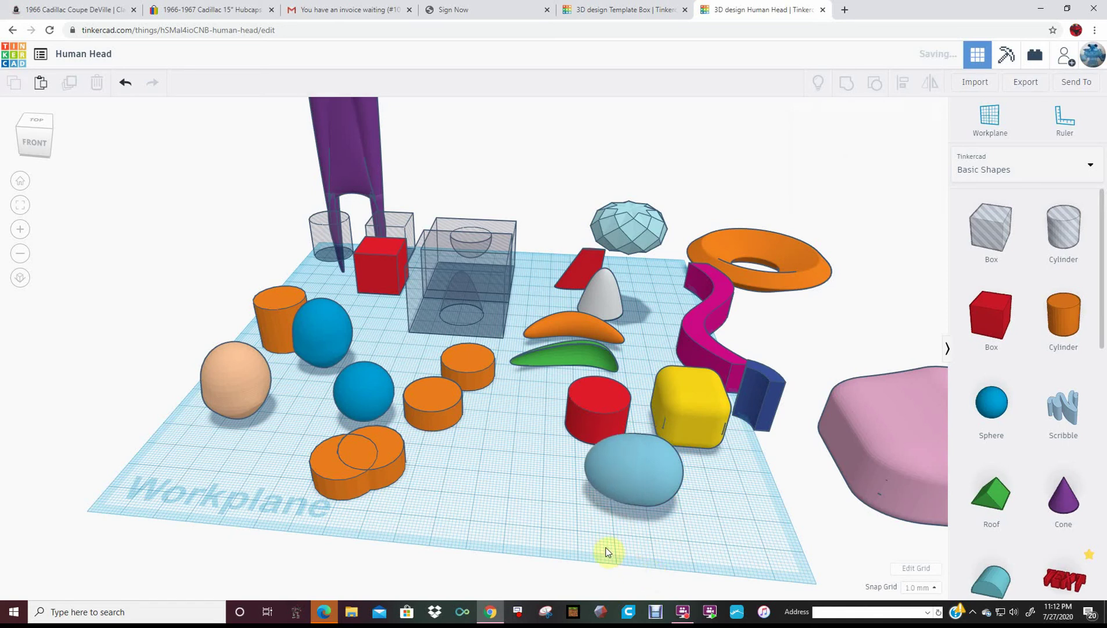
key("ctrl+d")
key("ctrl+d")
key("ctrl+d")
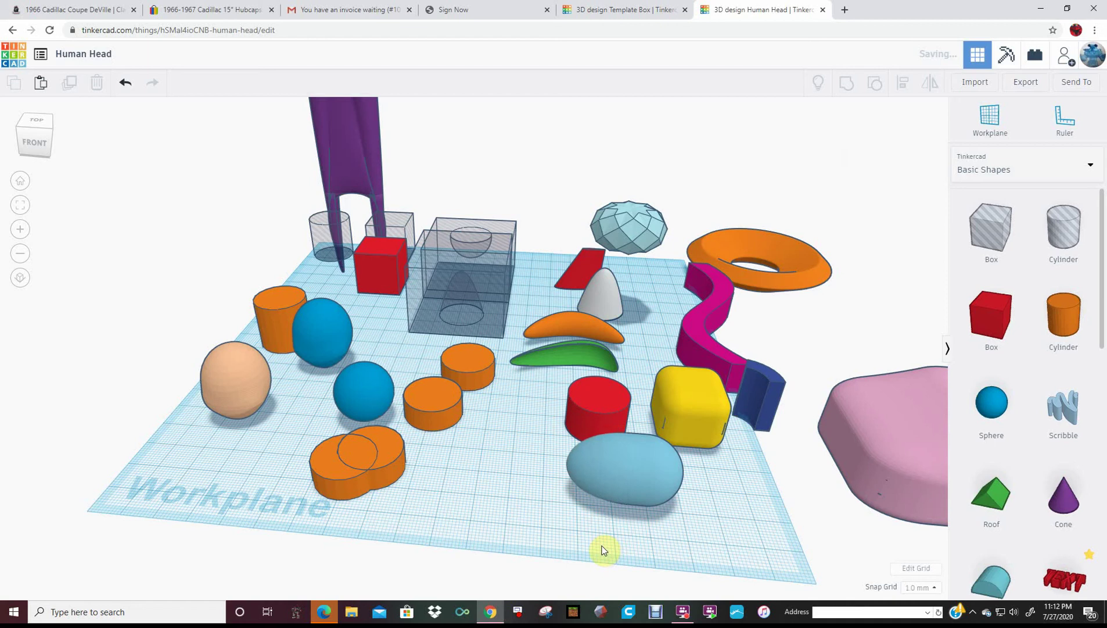
Step: Select all the stacked light blue spheres and flatten them to a height of 13 mm
left_click(598, 536)
right_click_drag(598, 535, 530, 542)
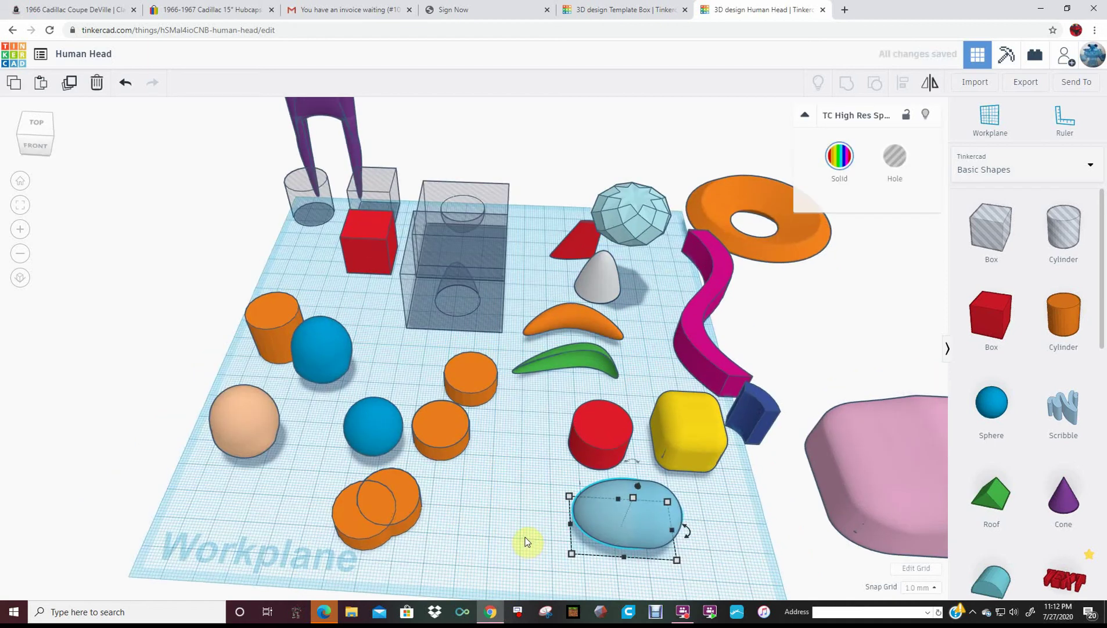
left_click(531, 540)
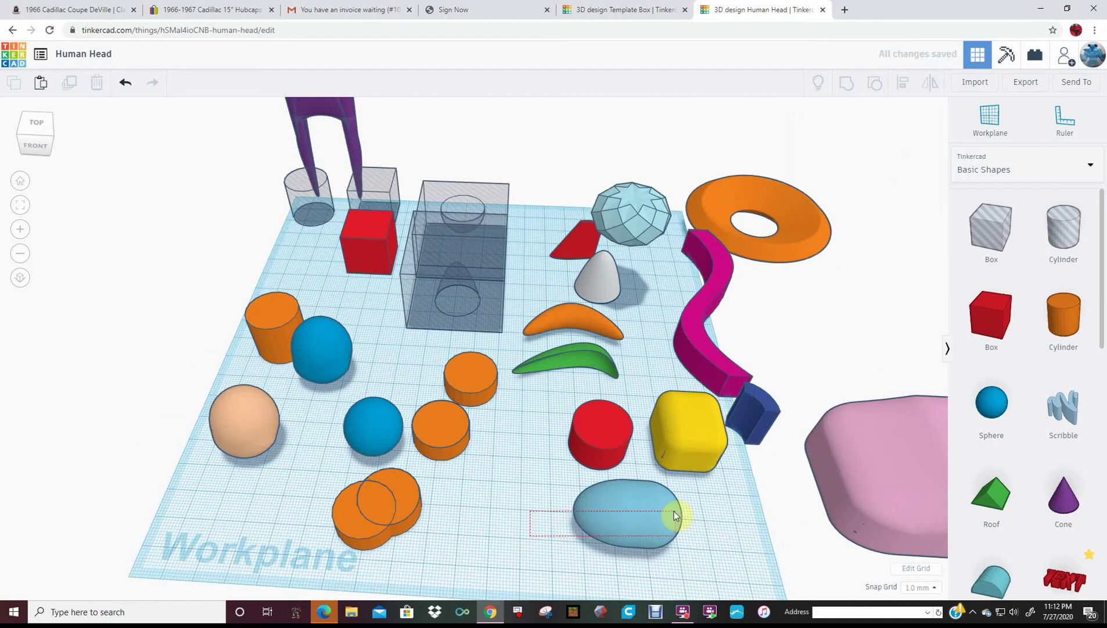
left_click(674, 511)
right_click_drag(683, 513, 643, 429)
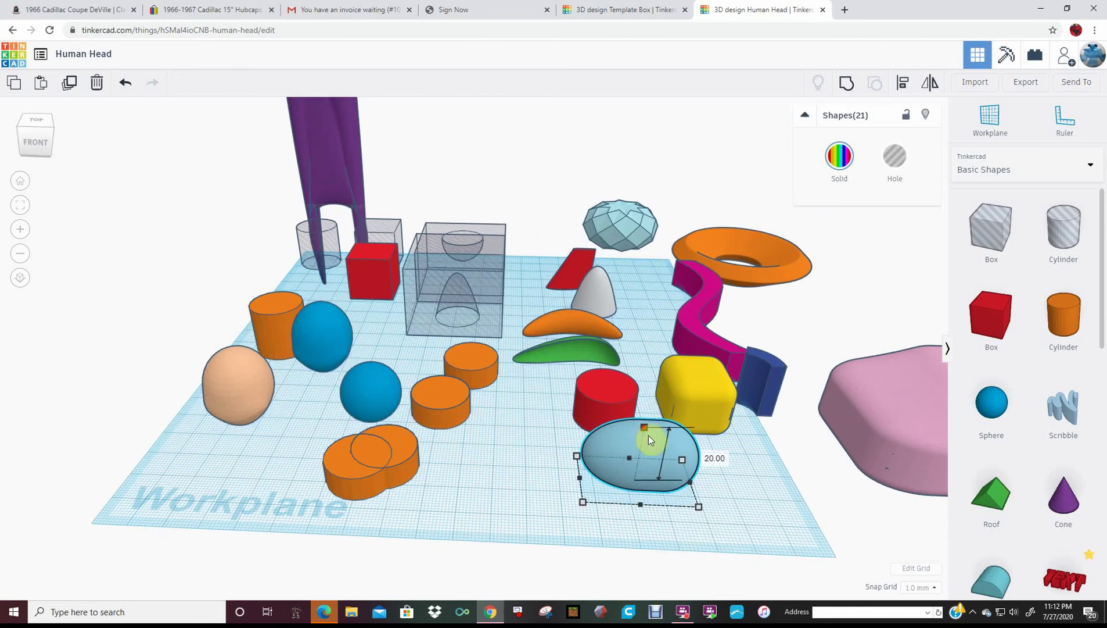
left_click_drag(648, 435, 656, 448)
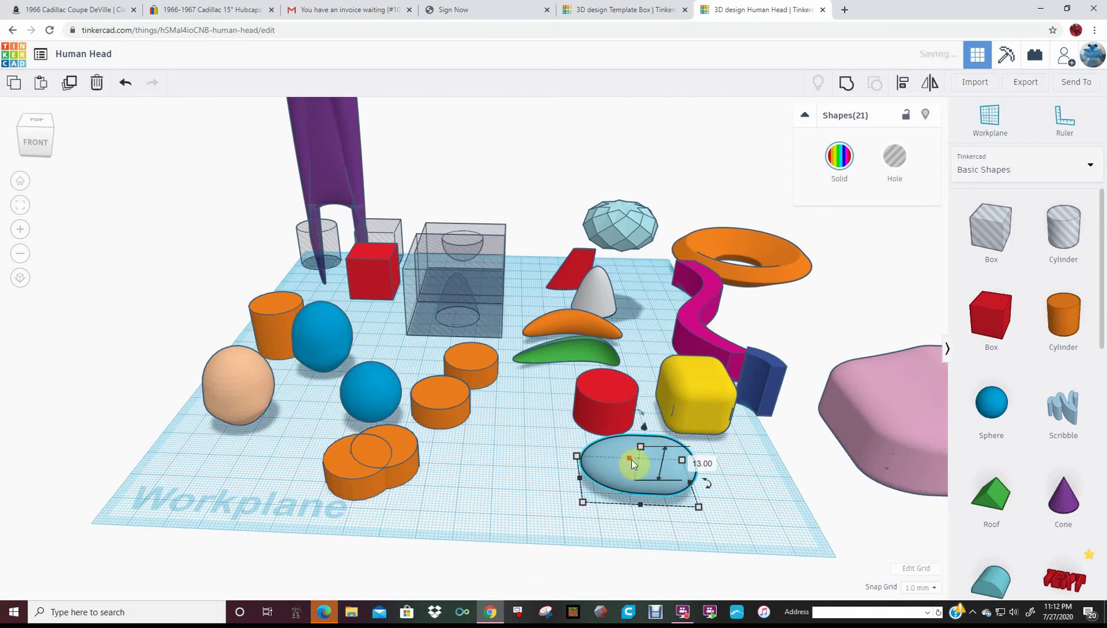
Step: Move the flattened light blue stack front-left, ending with a shift of about 12 mm left and 13 mm forward
left_click_drag(634, 502, 594, 471)
right_click_drag(593, 462, 589, 443)
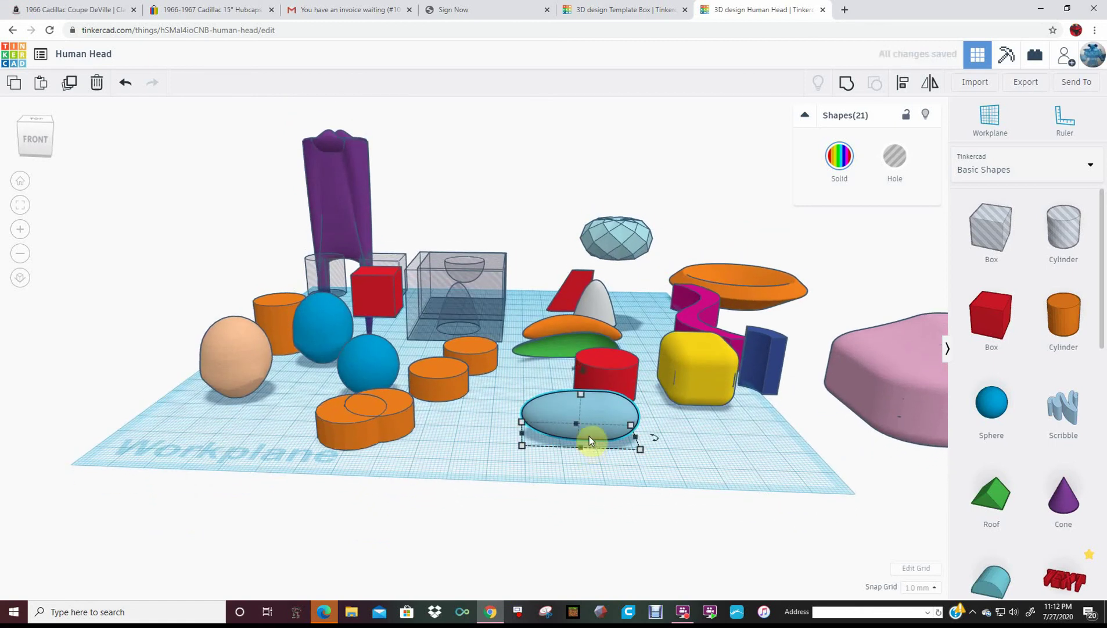
left_click_drag(581, 394, 556, 436)
right_click_drag(614, 430, 614, 442)
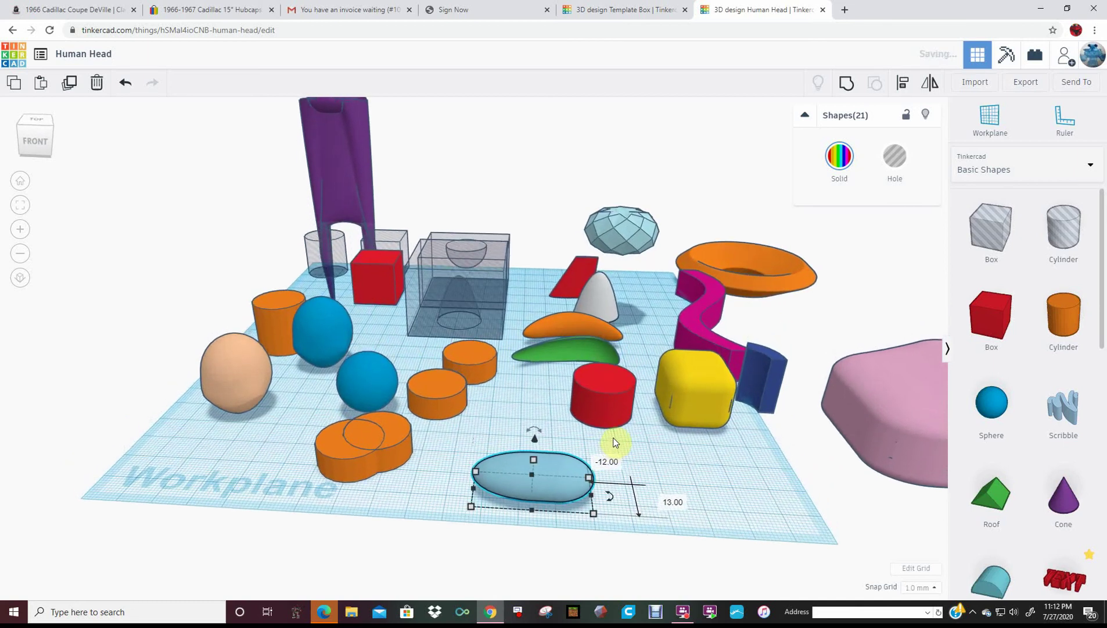
Step: Duplicate the flattened stack, place the copy directly to the right of the original and mirror it left to right
key("Right")
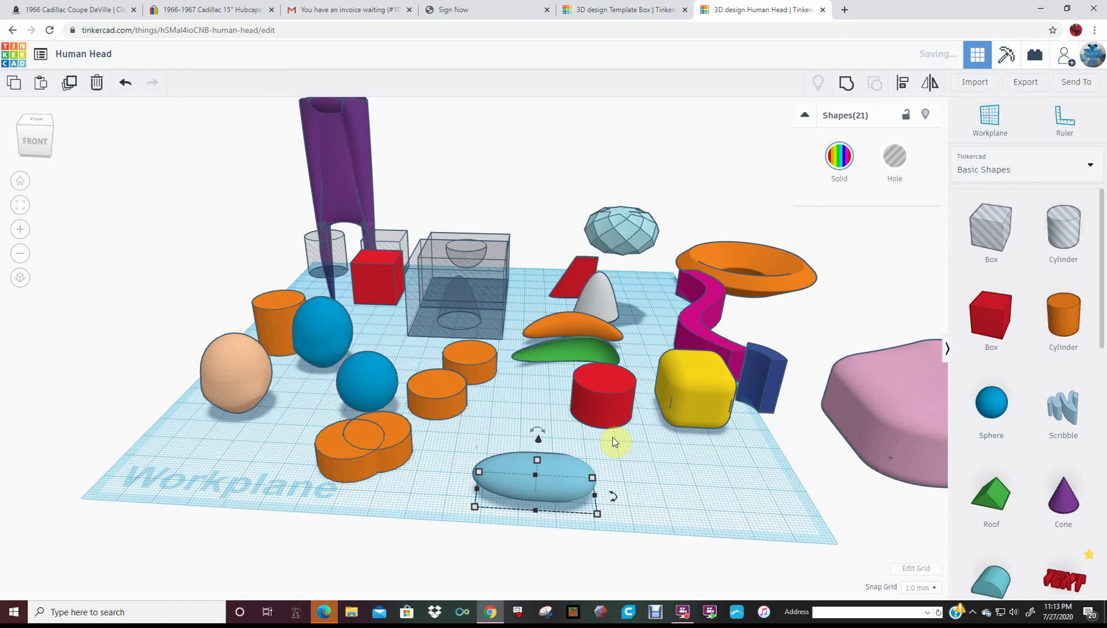
key("ctrl+d")
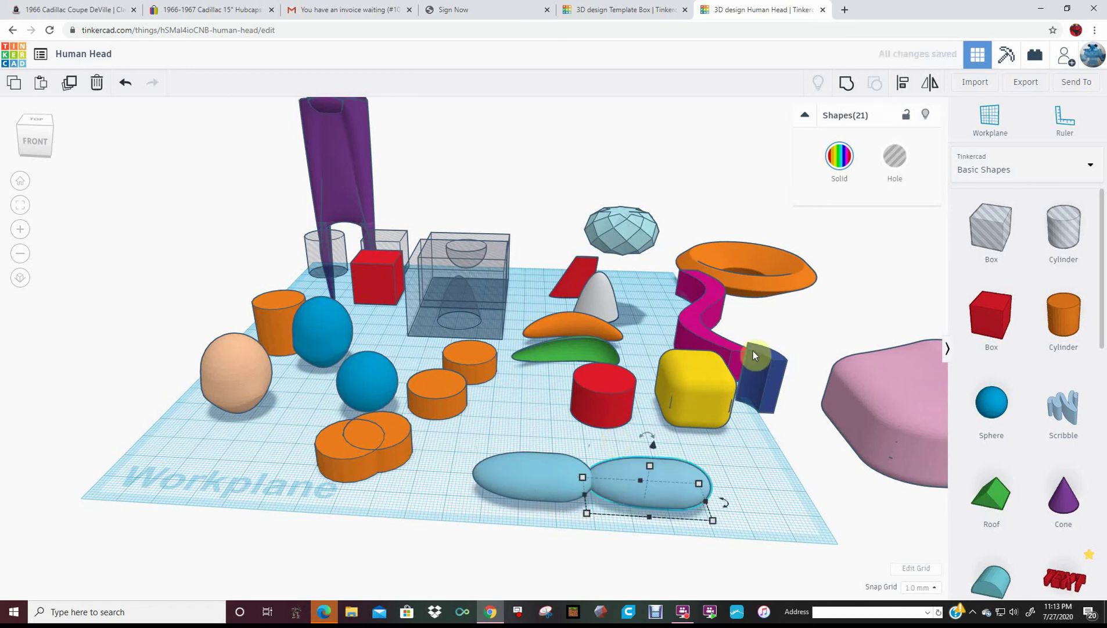
left_click(938, 86)
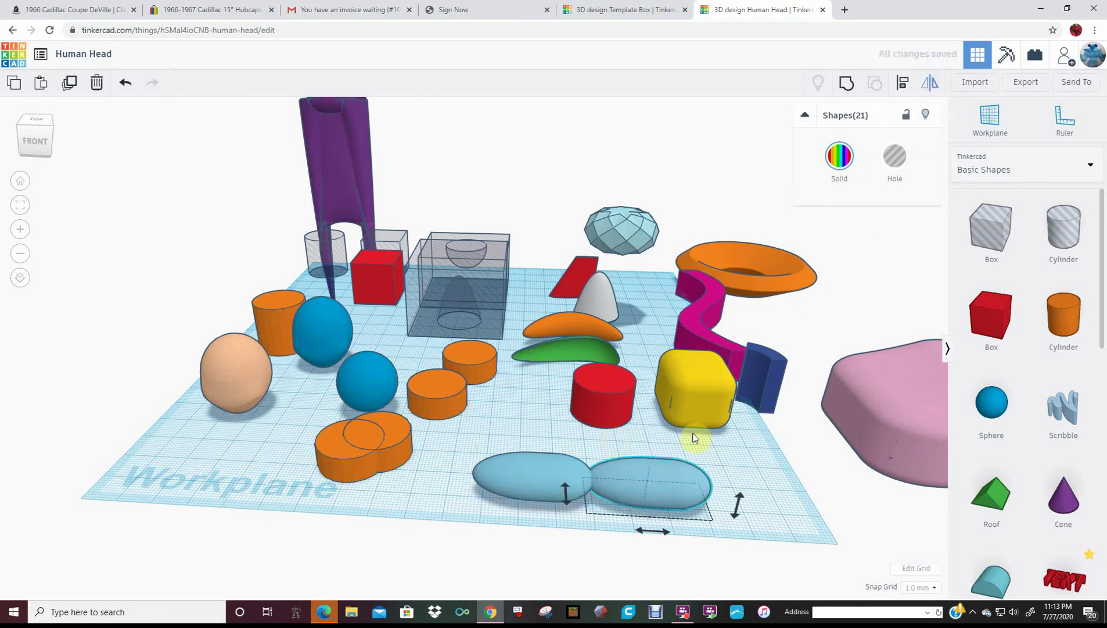
left_click(638, 530)
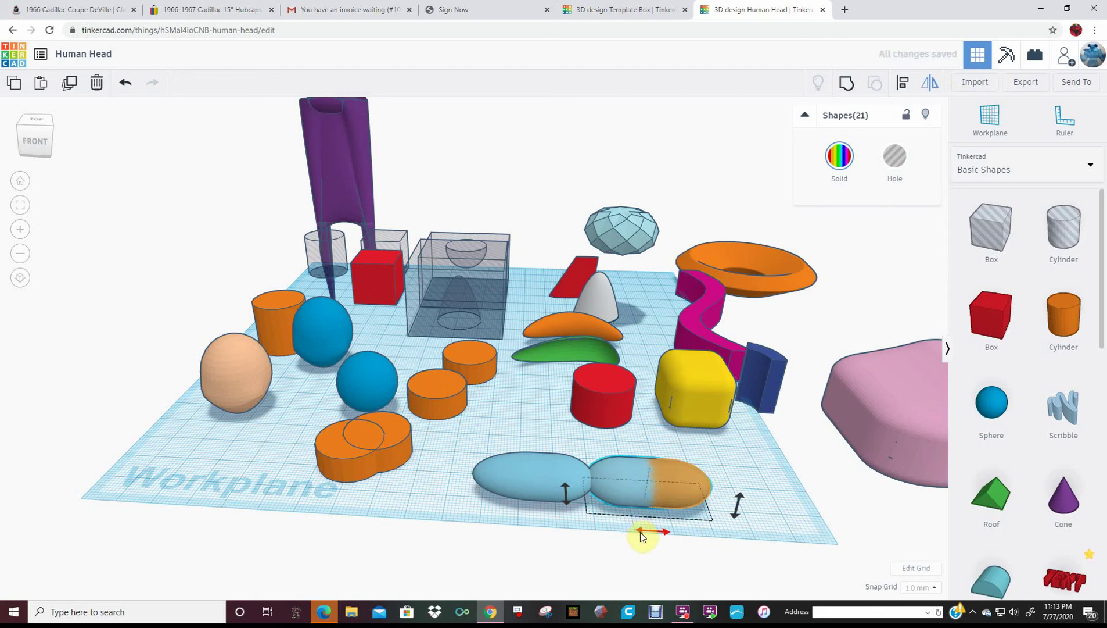
left_click(640, 529)
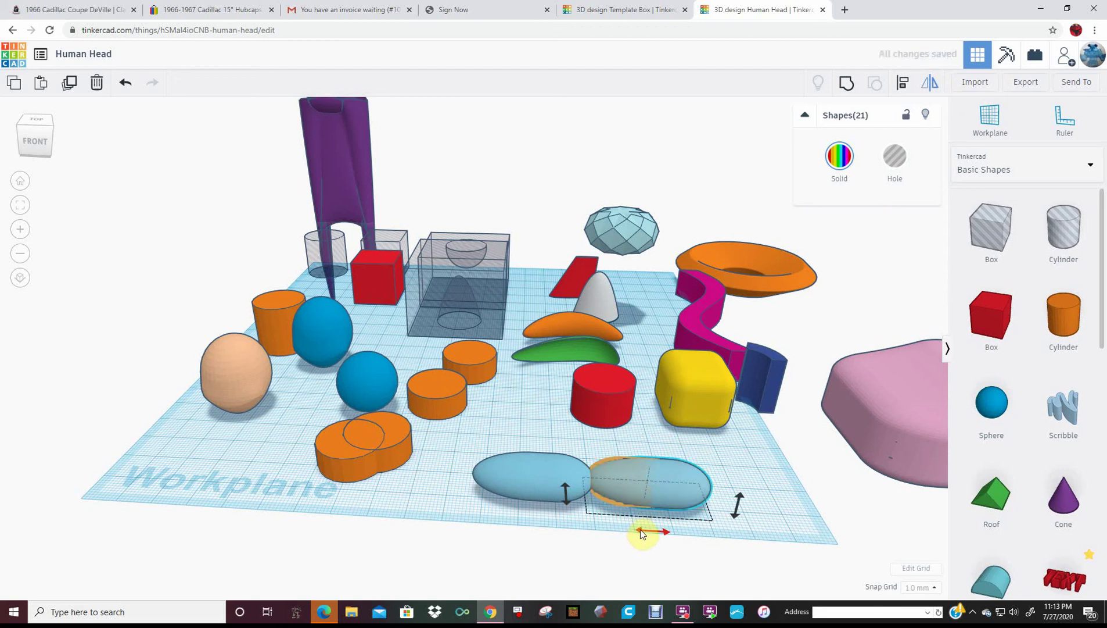
left_click(642, 531)
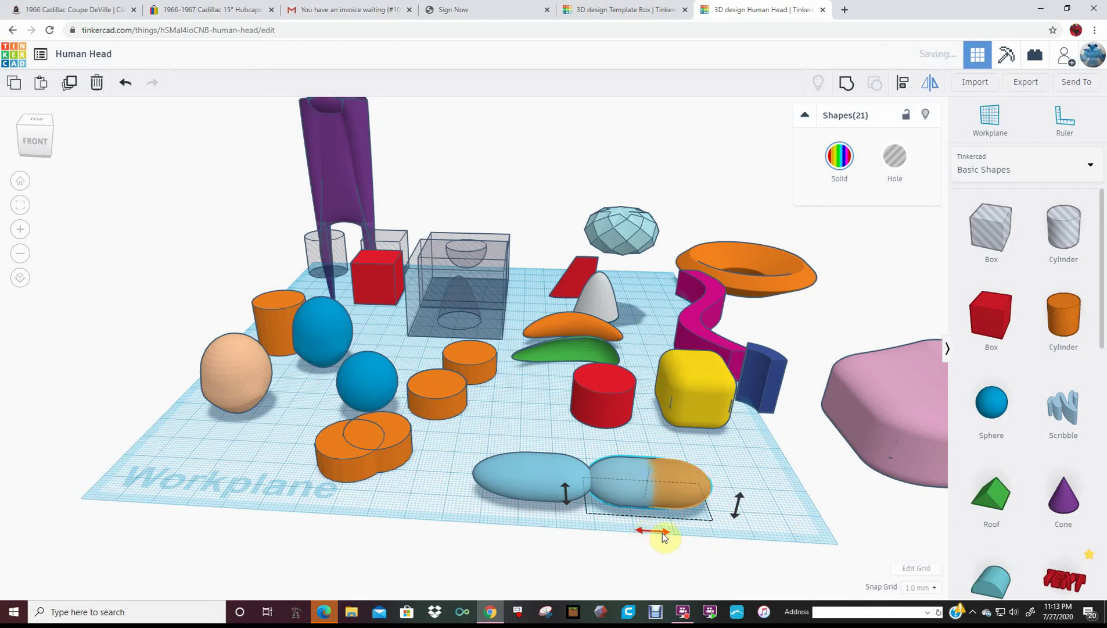
Step: Shift the mirrored copy left until it overlaps the original stack as one long rounded shape
key("Left")
key("Left")
key("Left")
key("Left")
key("Left")
key("Left")
key("Left")
key("Left")
key("Left")
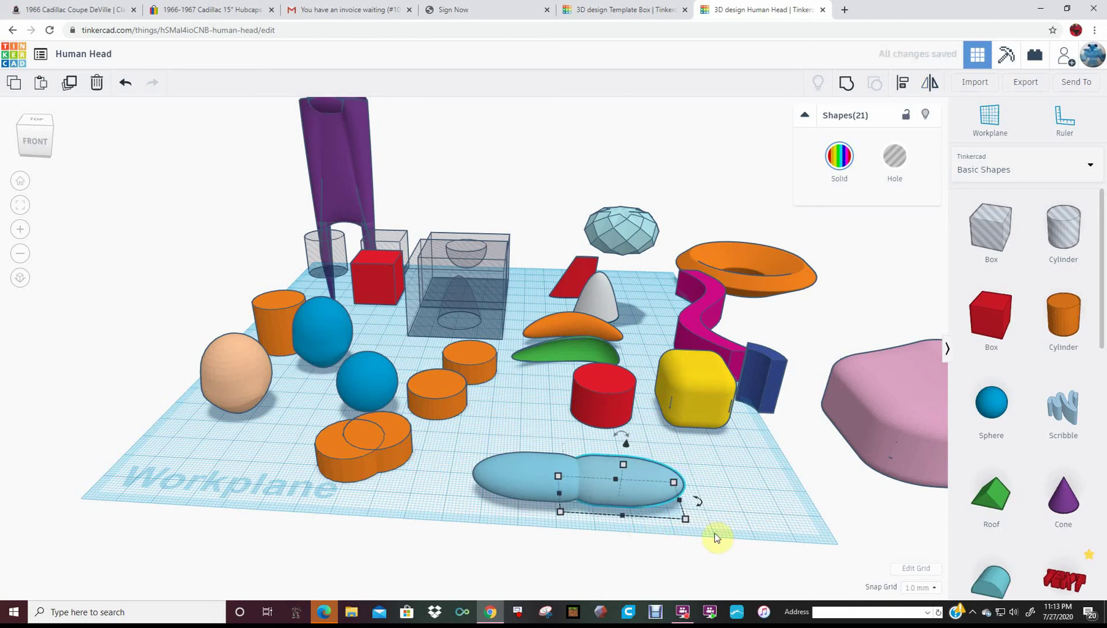
key("Left")
key("Left")
key("Left")
key("Left")
key("Left")
key("Left")
key("Left")
key("Left")
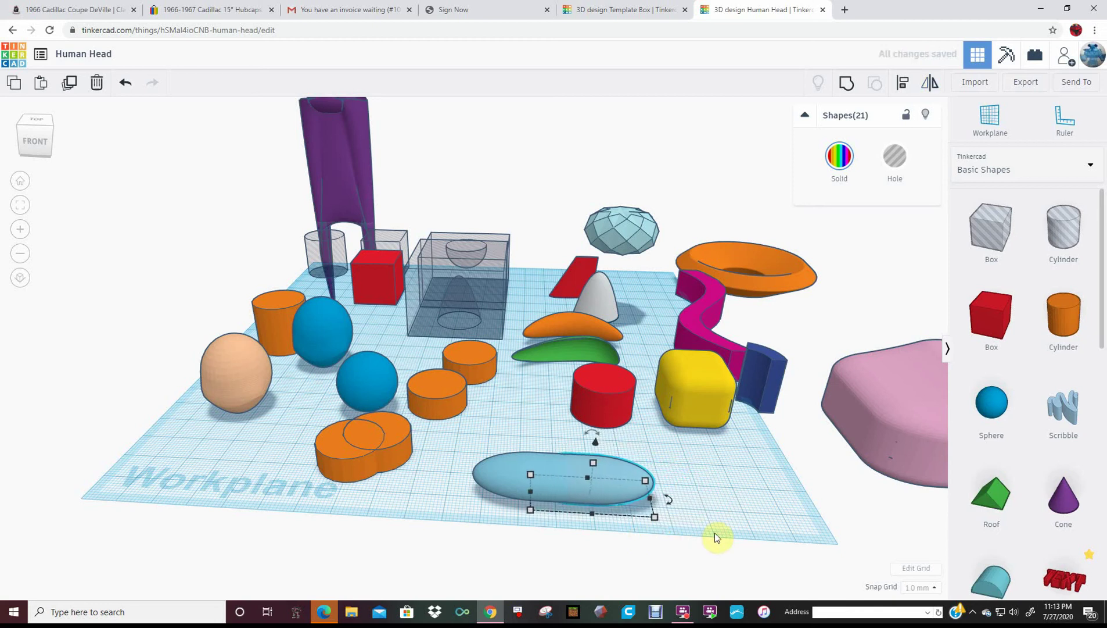
Step: Select both overlapping light blue halves and group them into one shape
left_click(505, 517)
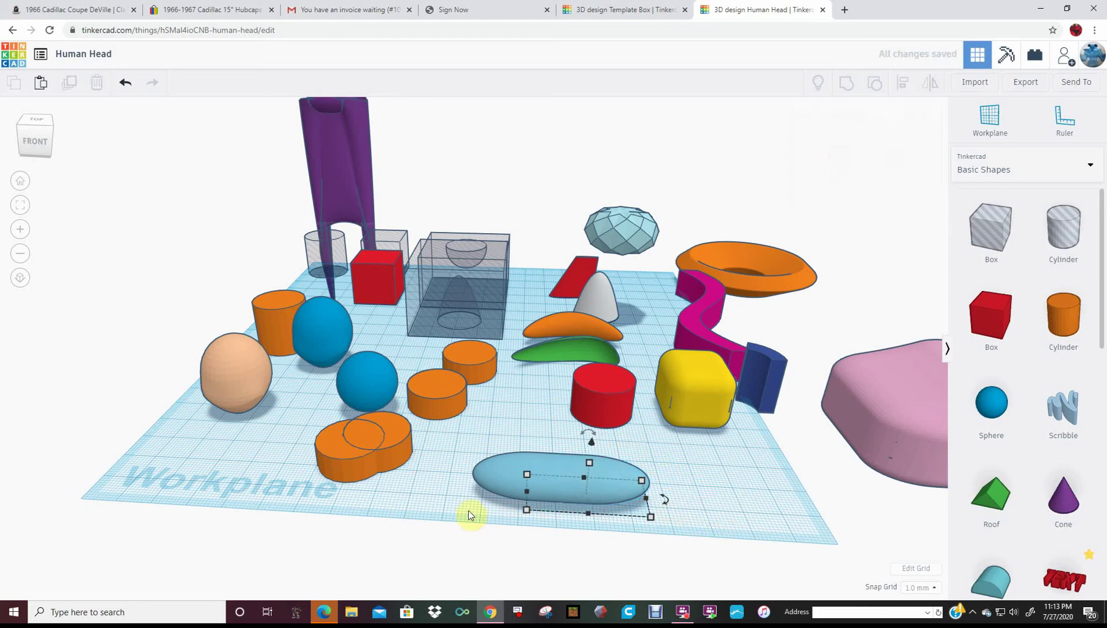
left_click(642, 473)
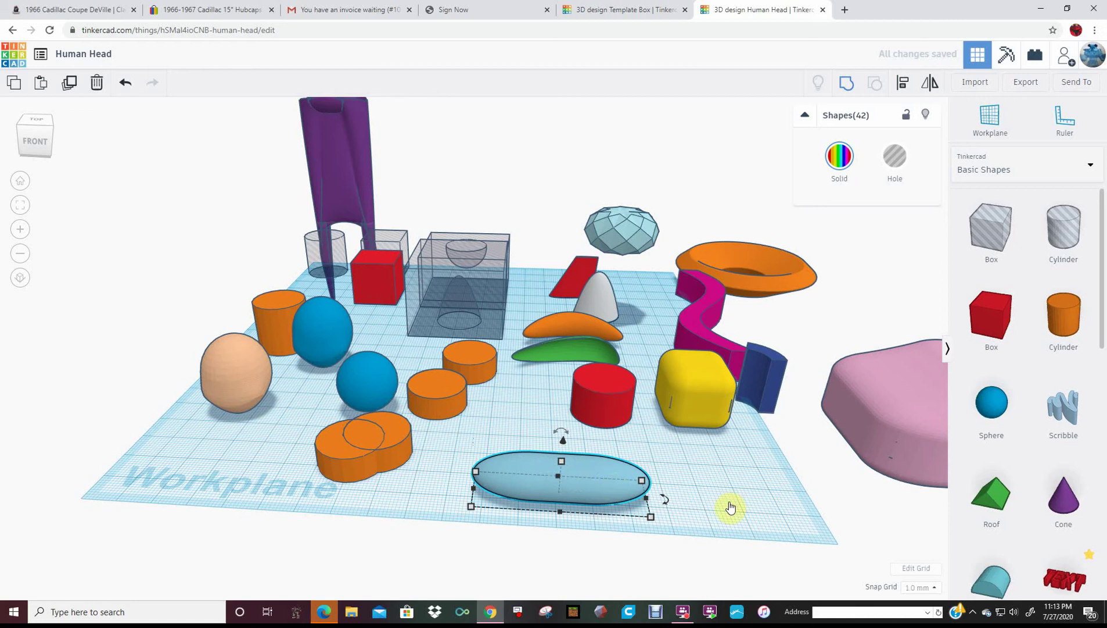
right_click_drag(767, 377, 760, 366)
left_click(759, 365)
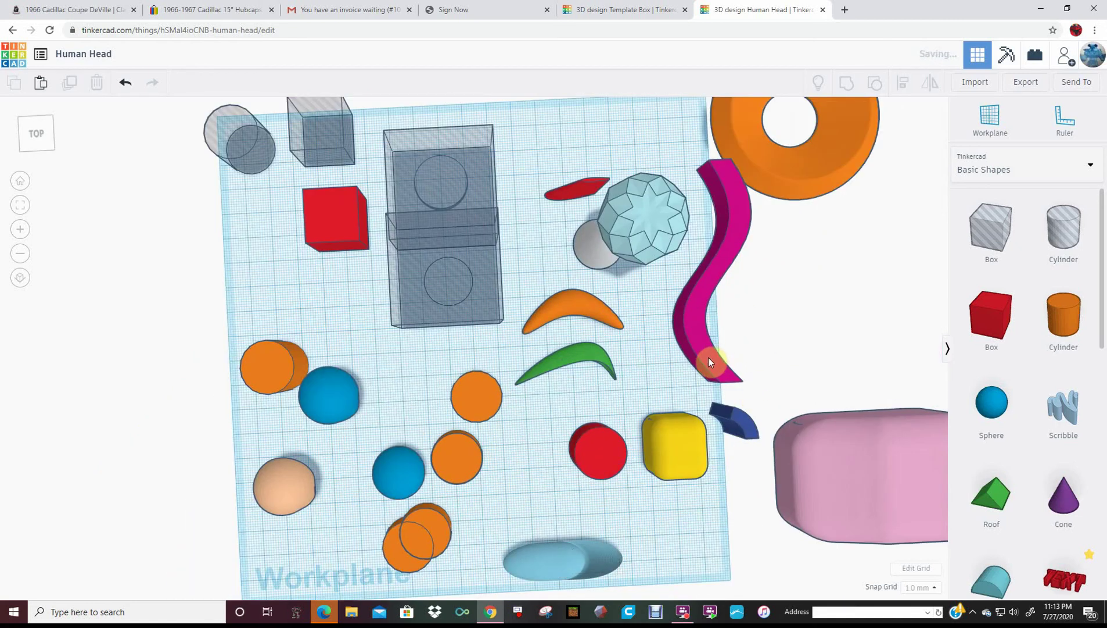
Step: Move the magenta extruded curve 14 mm left and 5 mm forward, another 4 mm left and 15 mm forward, and narrow it to 28 mm
left_click_drag(714, 283, 681, 298)
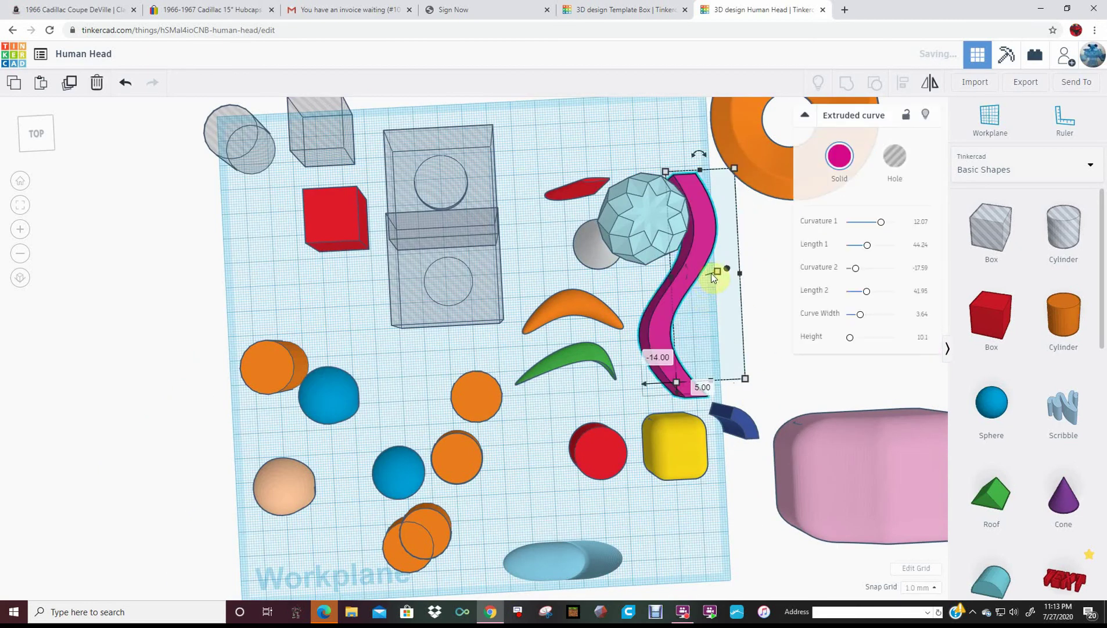
key("ctrl+d")
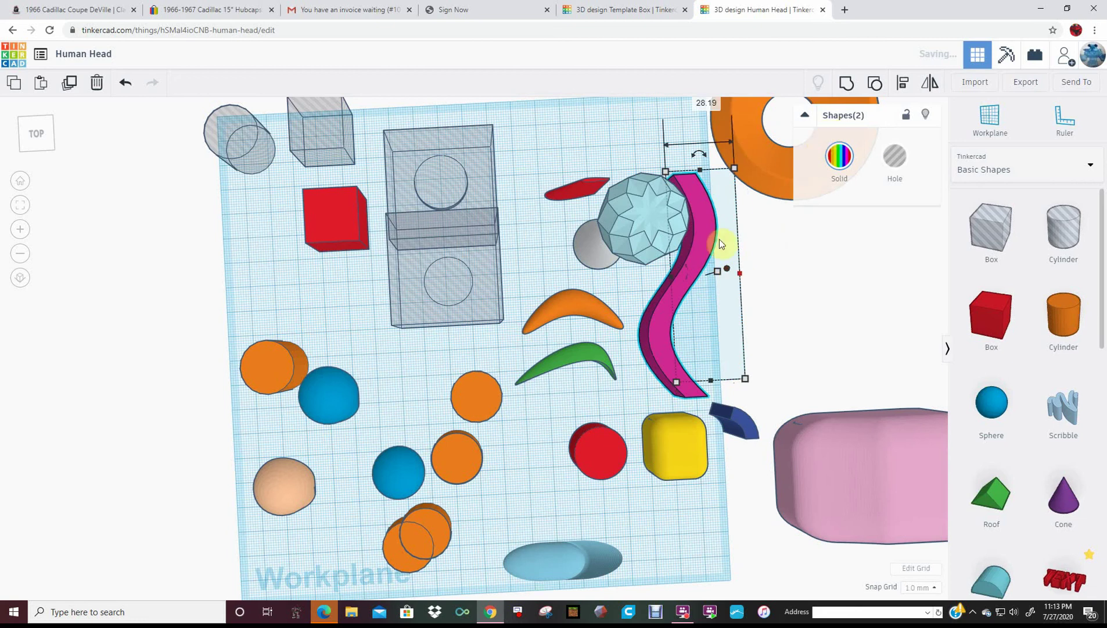
left_click(687, 284)
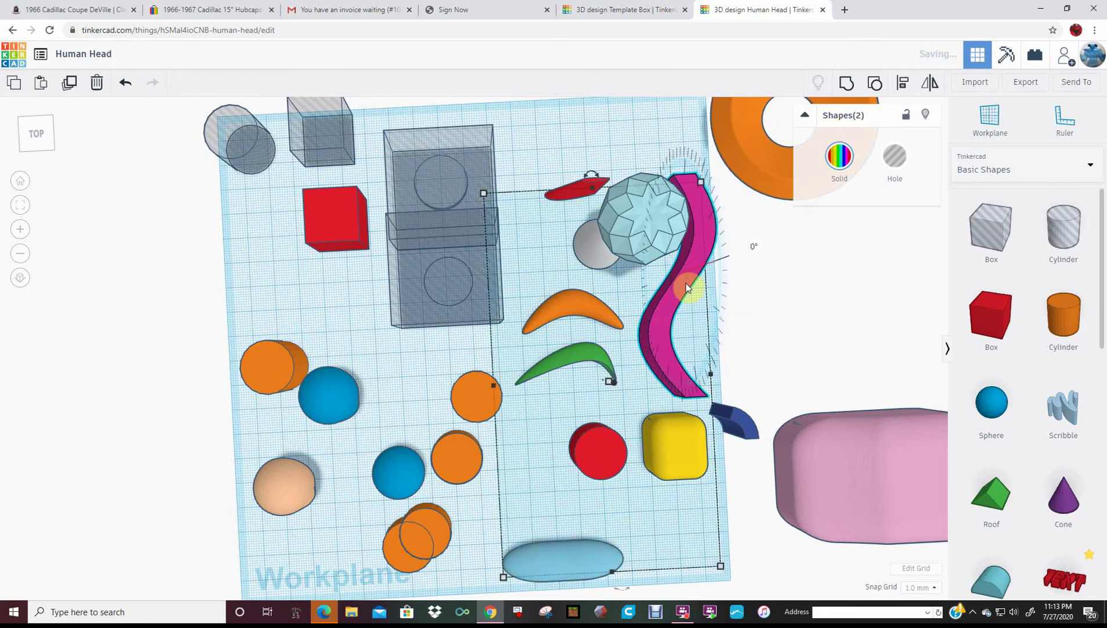
left_click(764, 296)
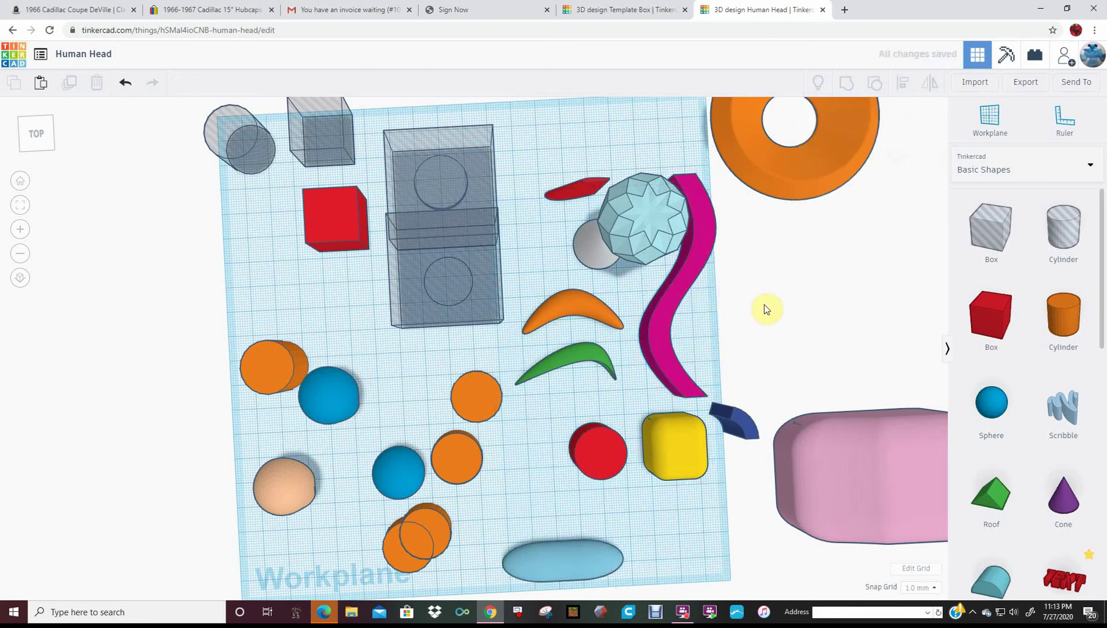
left_click(647, 366)
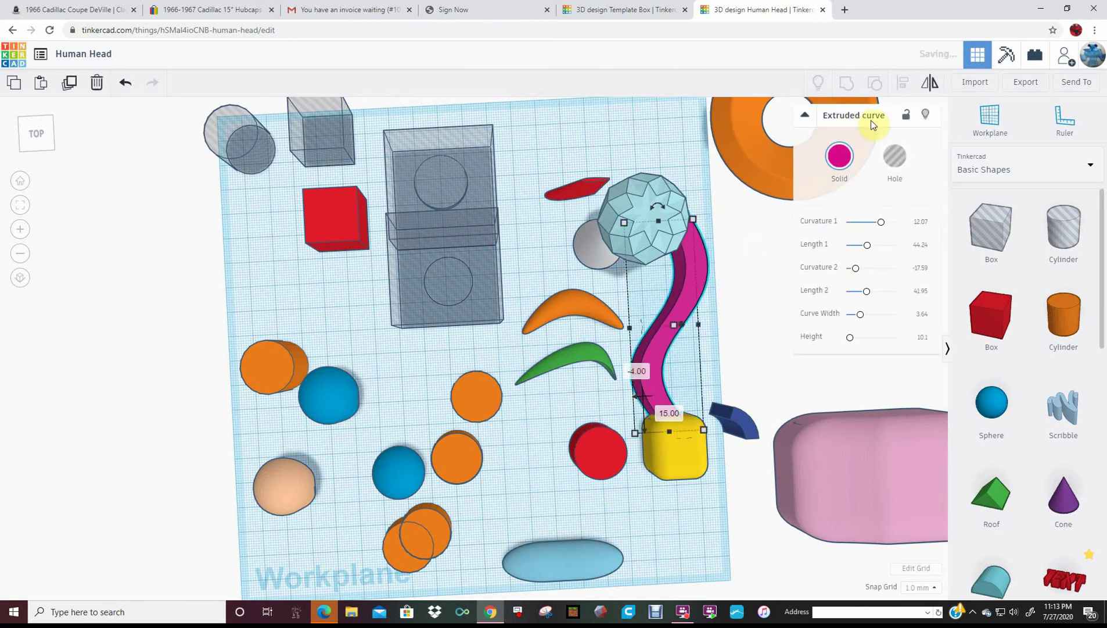
mouse_move(699, 323)
left_mouse_down()
mouse_move(684, 330)
mouse_move(698, 336)
left_mouse_up()
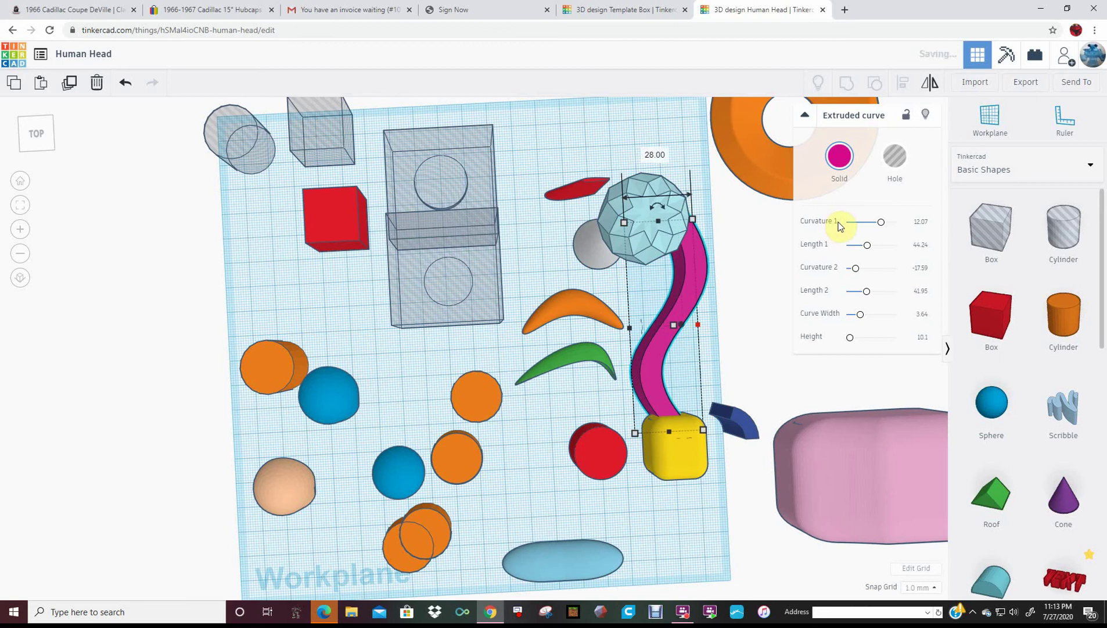
Step: Set the extruded curve's Curvature 1 to -15.52, Length 1 to 24.9, Curvature 2 to -4.48, Curve Width to 4.83 and Height to 44.24
left_click(860, 224)
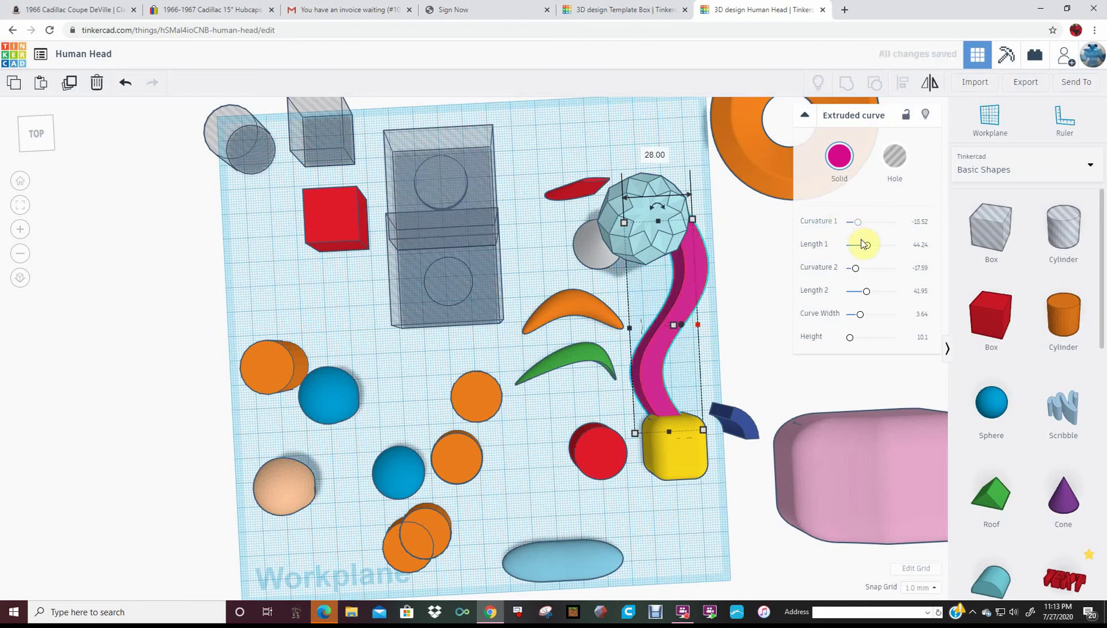
left_click(861, 249)
left_click(859, 269)
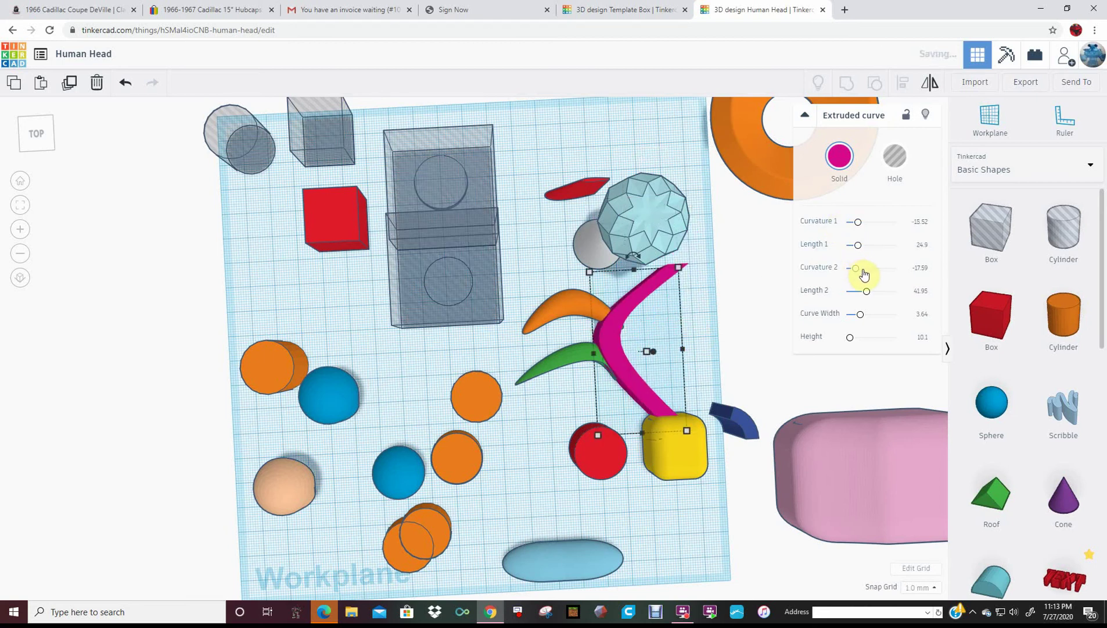
left_click(867, 314)
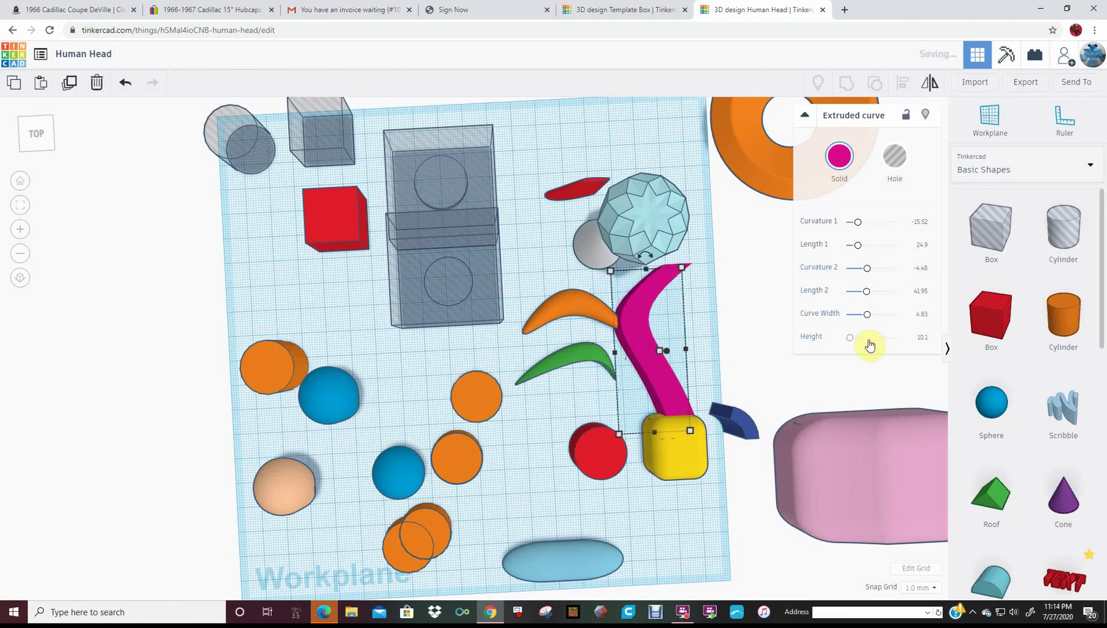
left_click(868, 339)
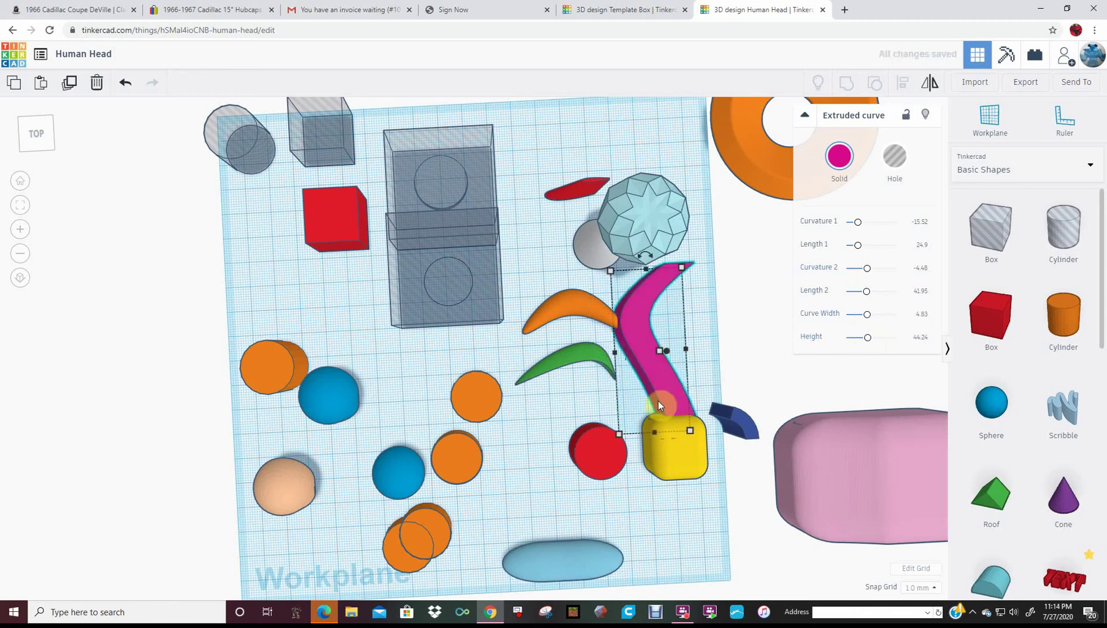
Step: Move the magenta extruded curve about 50.6 mm left and rotate it 88° so it lies across the workplane
left_click_drag(658, 401, 561, 382)
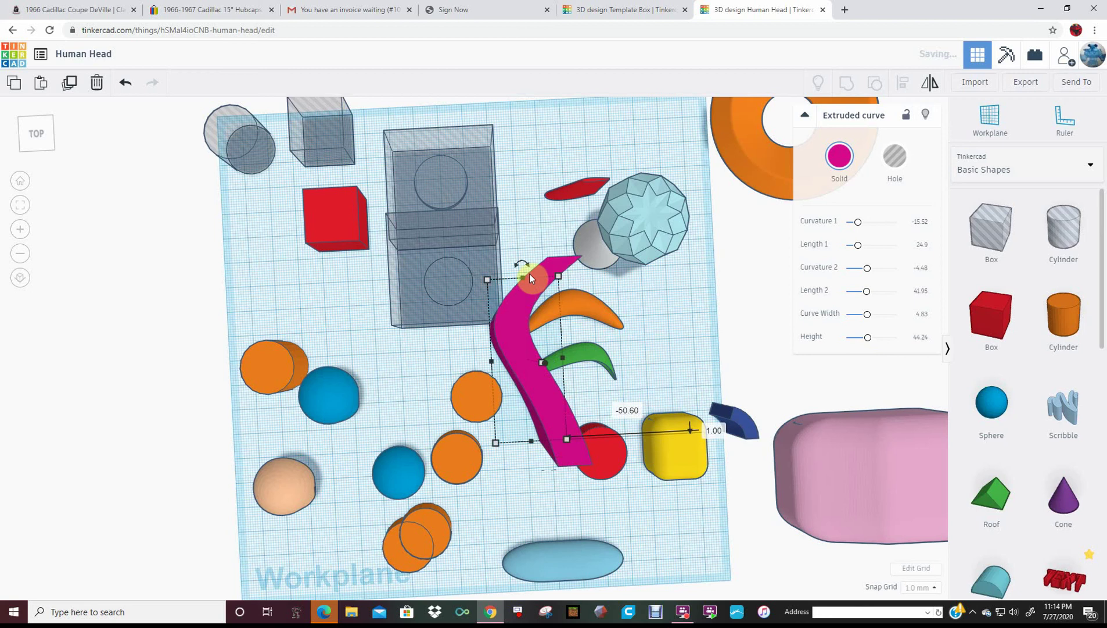
left_click_drag(526, 268, 712, 348)
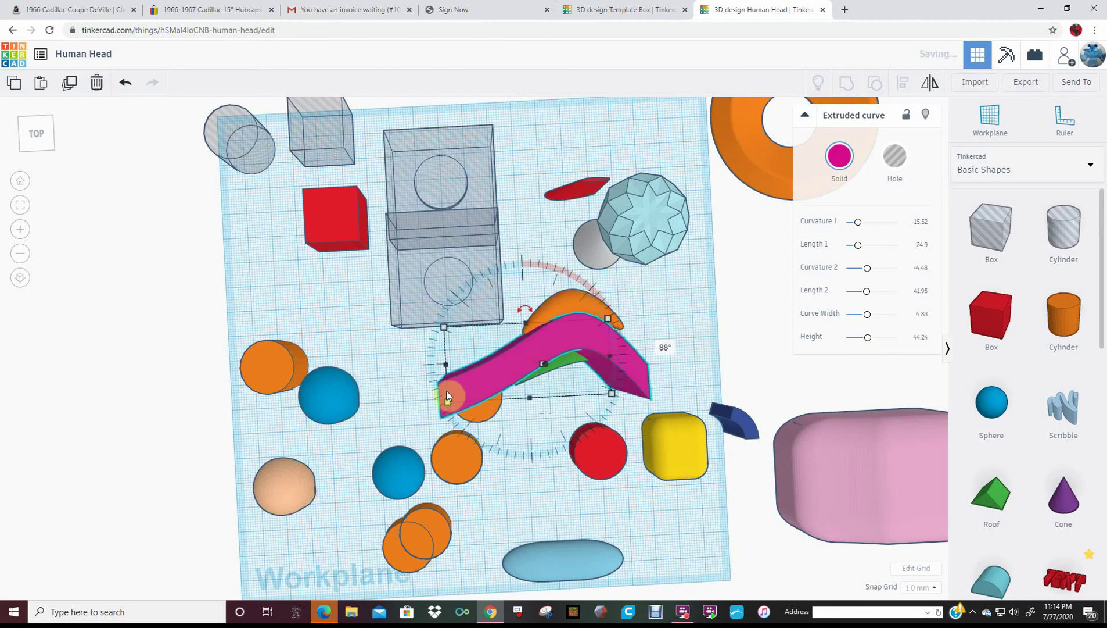
Step: Stretch both ends of the magenta curve outward so it spans nearly the full width of the workplane
left_click_drag(445, 367, 227, 362)
right_click_drag(262, 348, 325, 346)
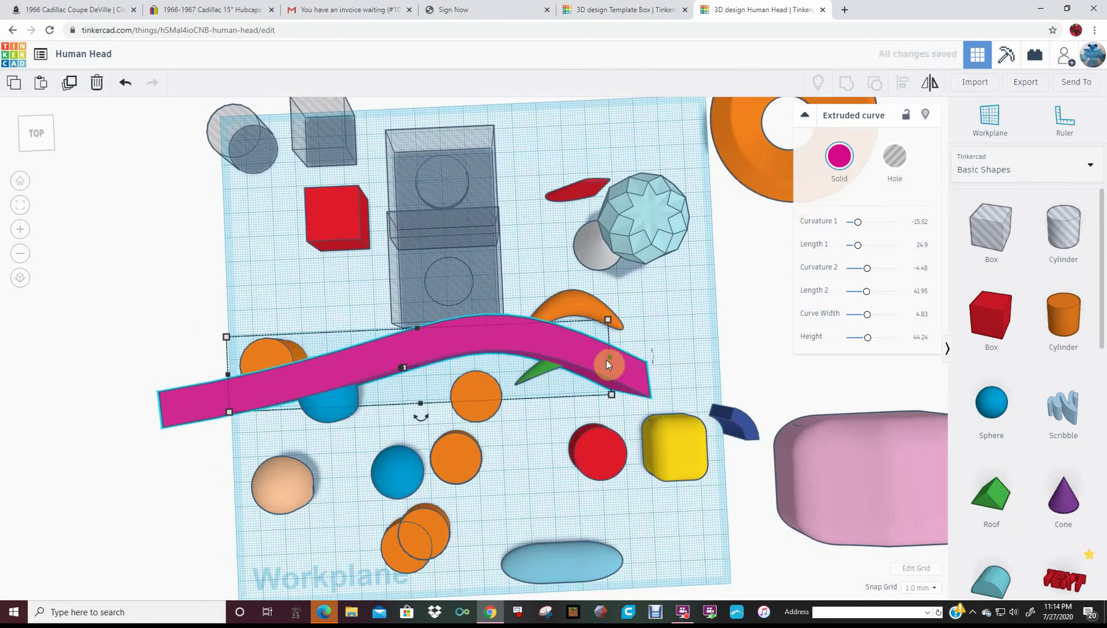
left_click_drag(607, 358, 672, 347)
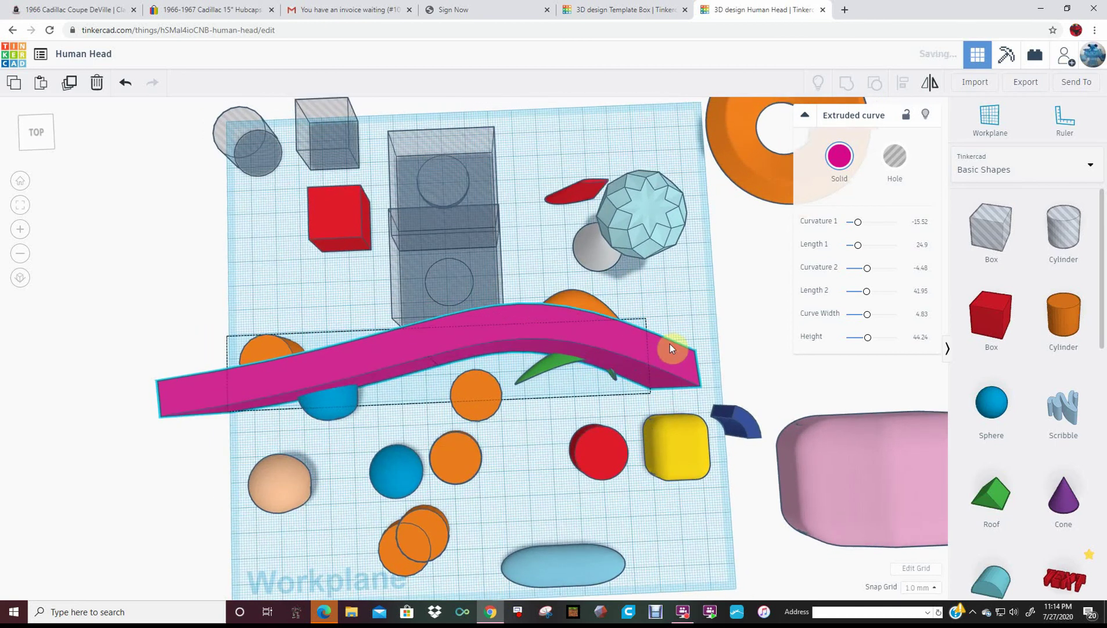
Step: Add a red box in front of the curve and stretch it past 144 mm, almost to the curve's right end
left_click_drag(994, 312, 259, 411)
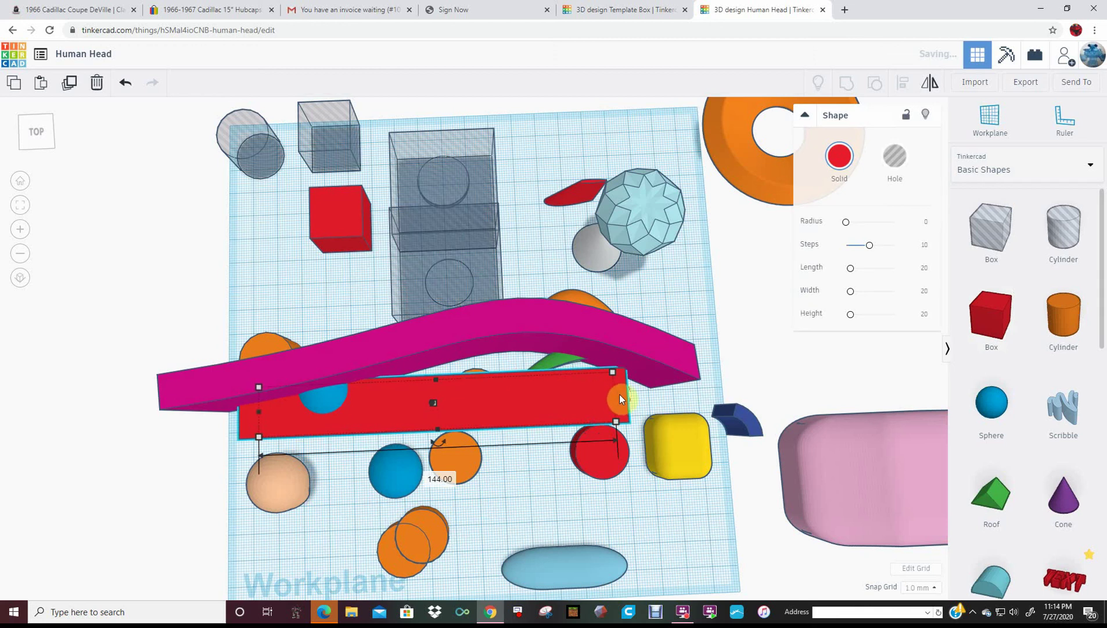
left_click_drag(619, 397, 671, 394)
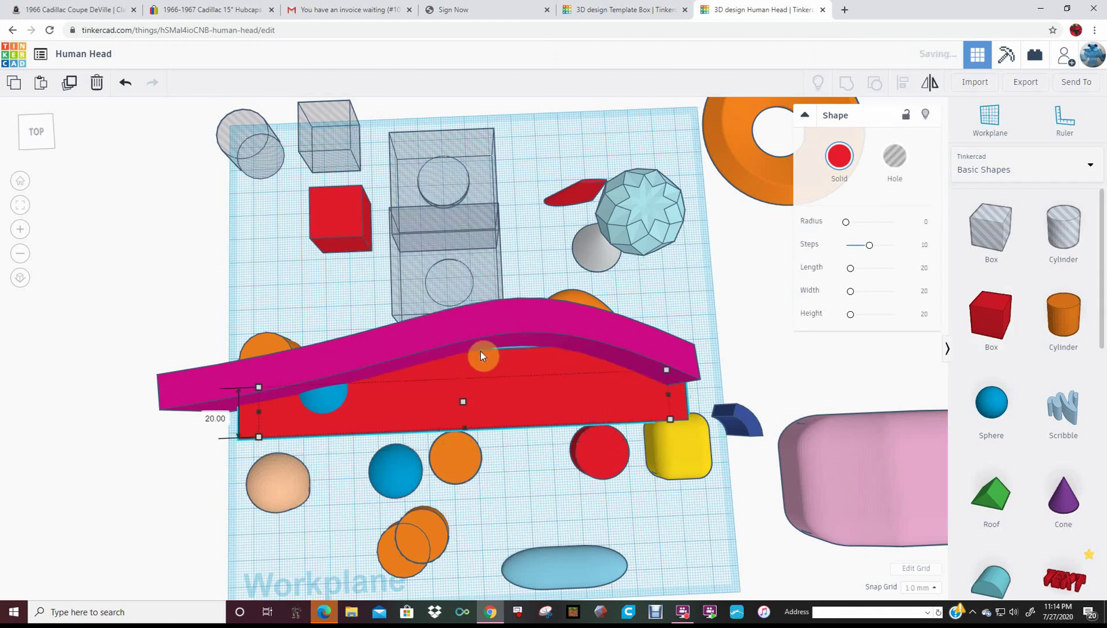
Step: Select only the magenta curve and lower it 11 mm relative to the red box
left_click(455, 333, "shift")
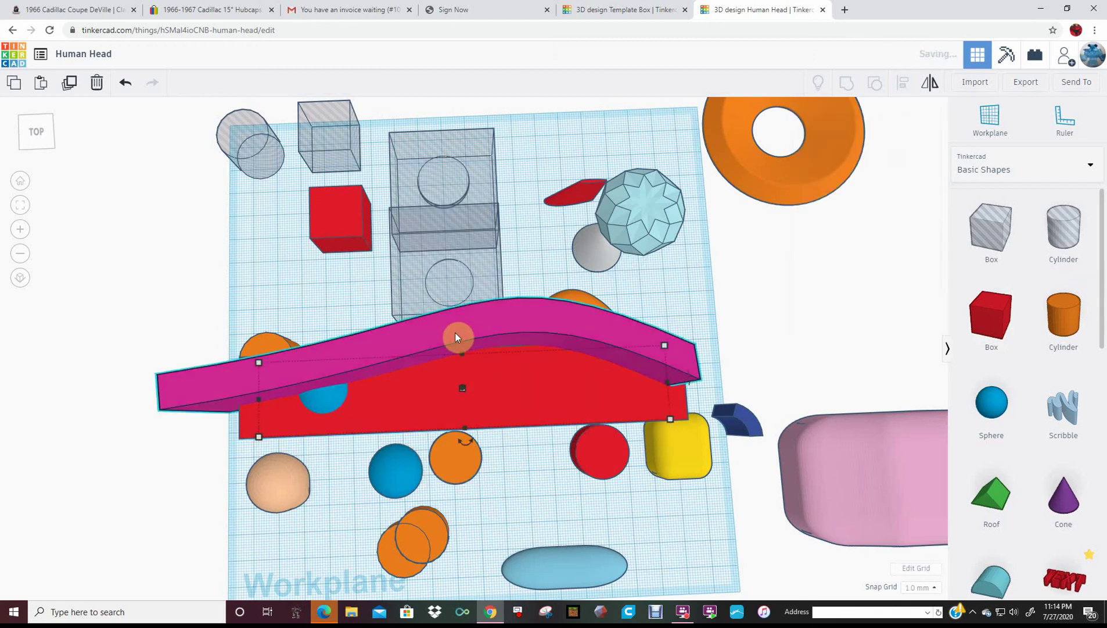
left_click(455, 336)
right_click_drag(476, 283, 431, 228)
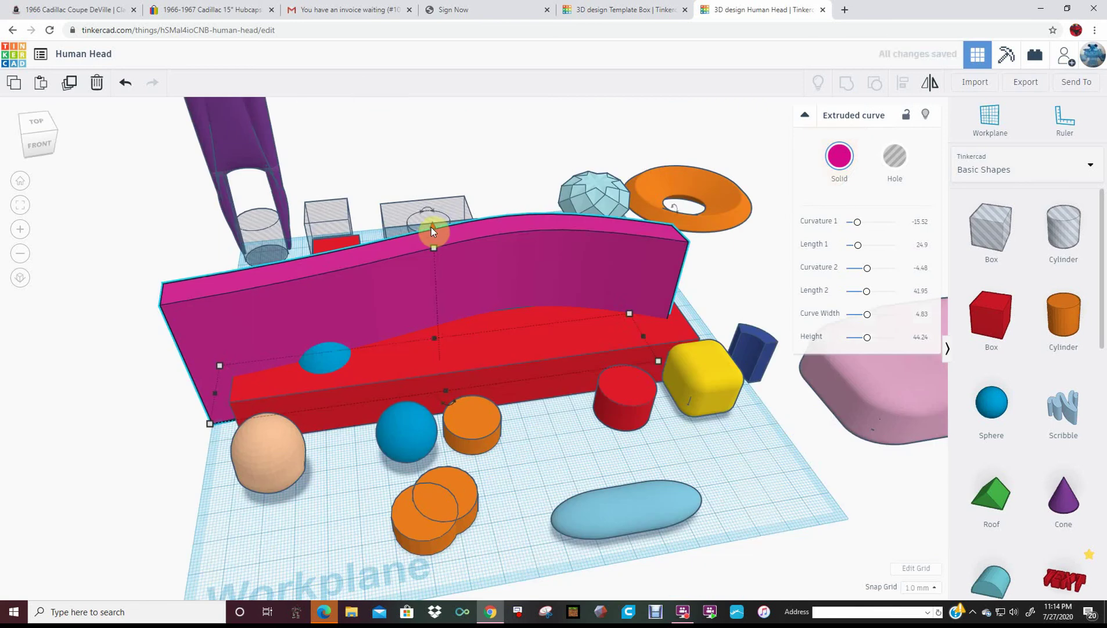
left_click_drag(431, 228, 447, 261)
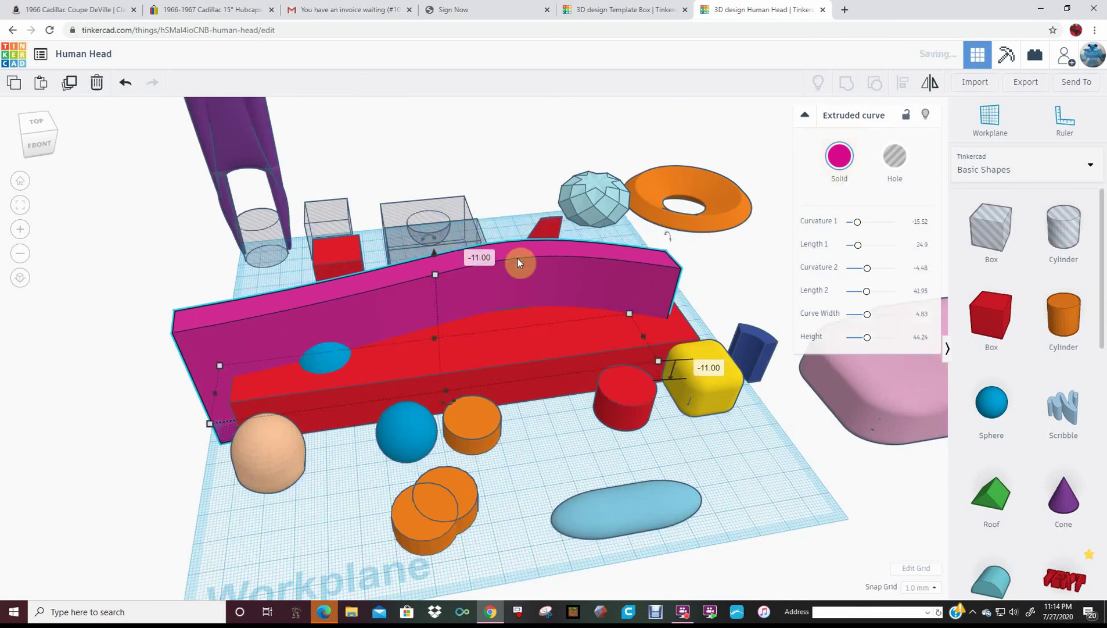
Step: Lengthen the magenta curve to 186 mm and turn it into a hole
right_click_drag(517, 260, 526, 313)
left_click_drag(658, 350, 715, 333)
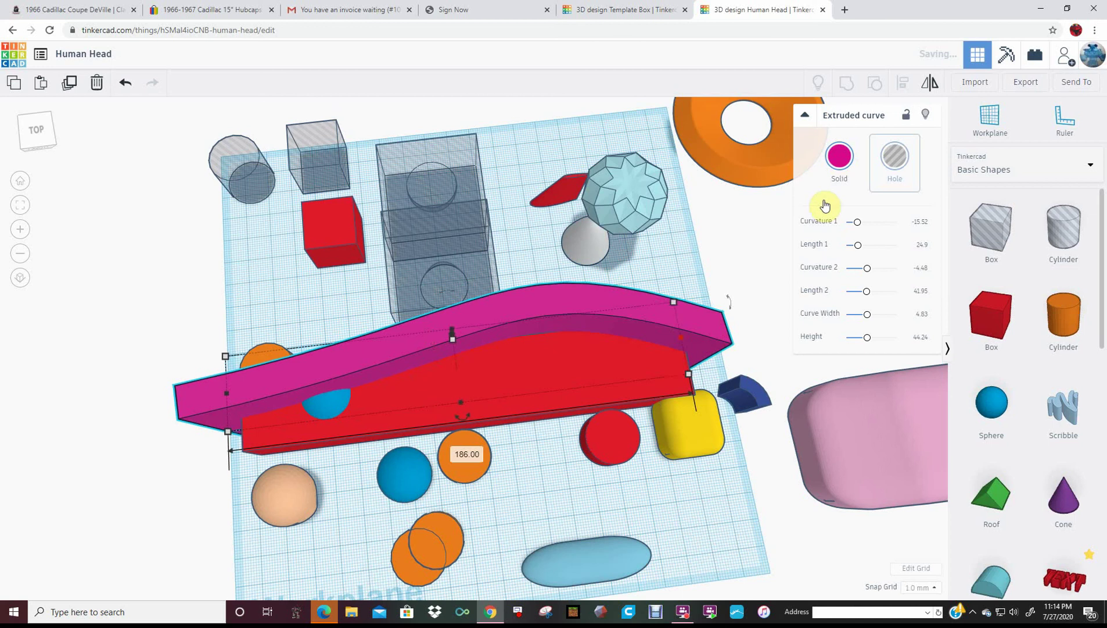
left_click(895, 158)
right_click_drag(467, 339, 392, 341)
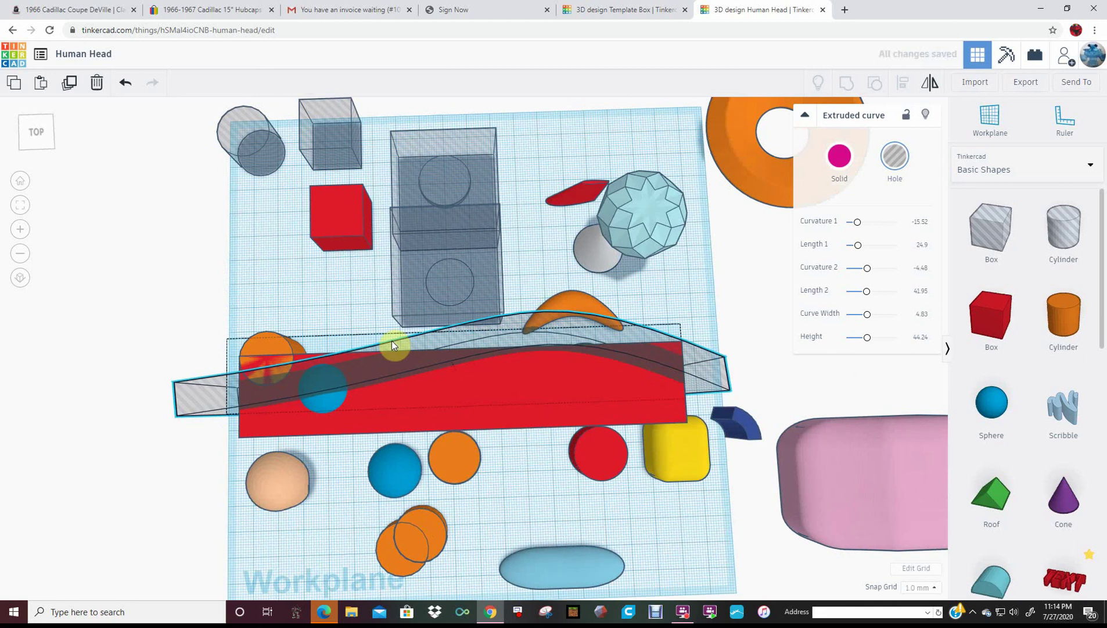
Step: Stack shifted duplicates of the curve hole behind the original and group them with the red box and peach sphere
left_click(429, 344)
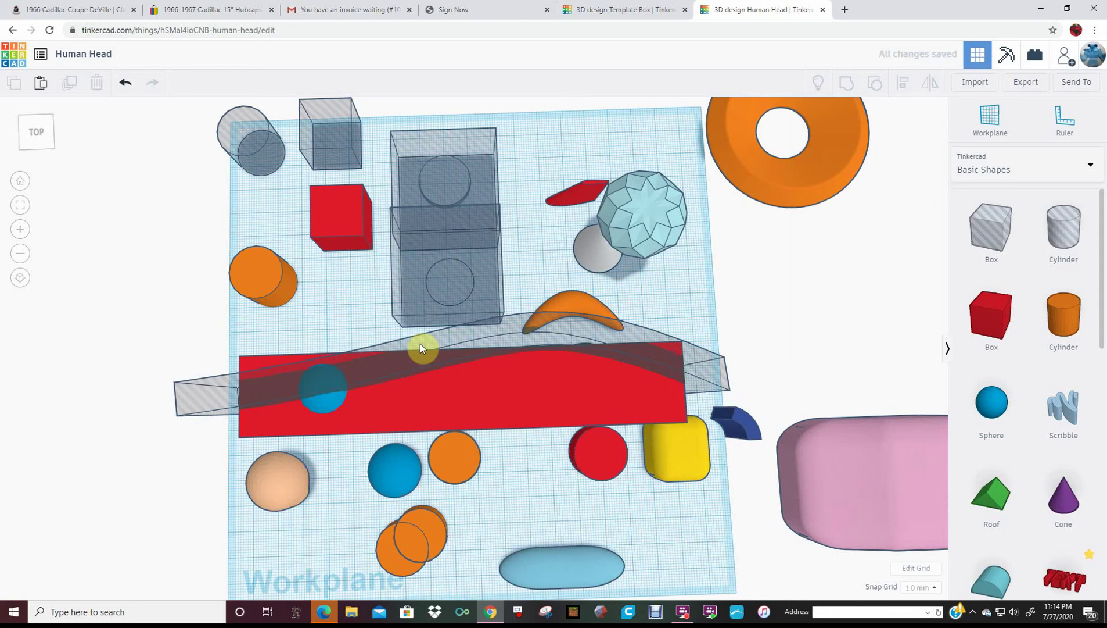
left_click(421, 343)
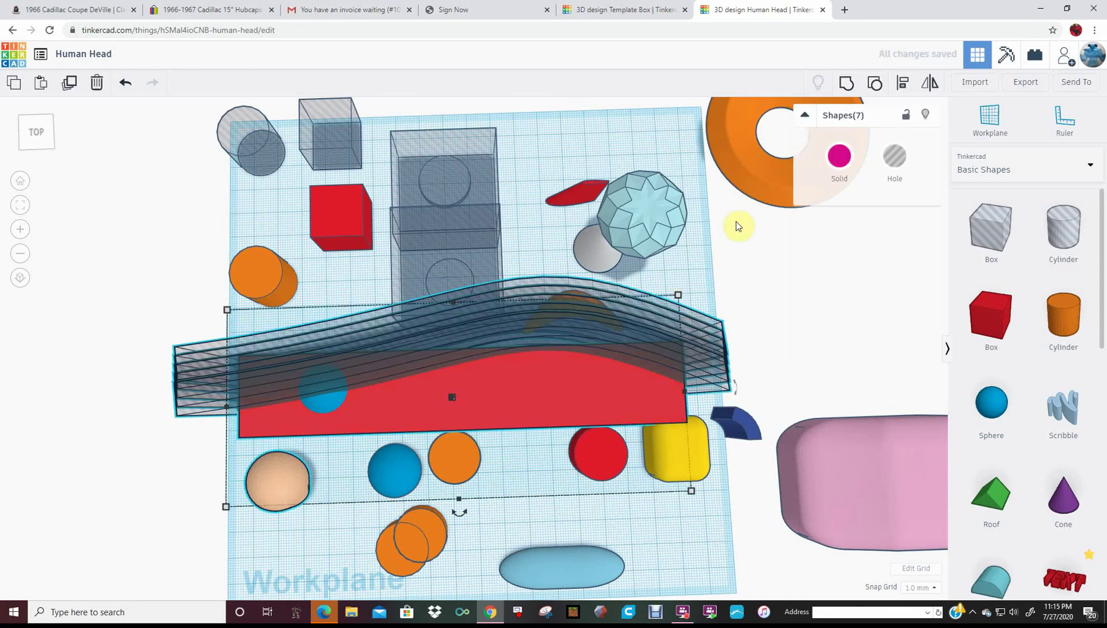
left_click(845, 84)
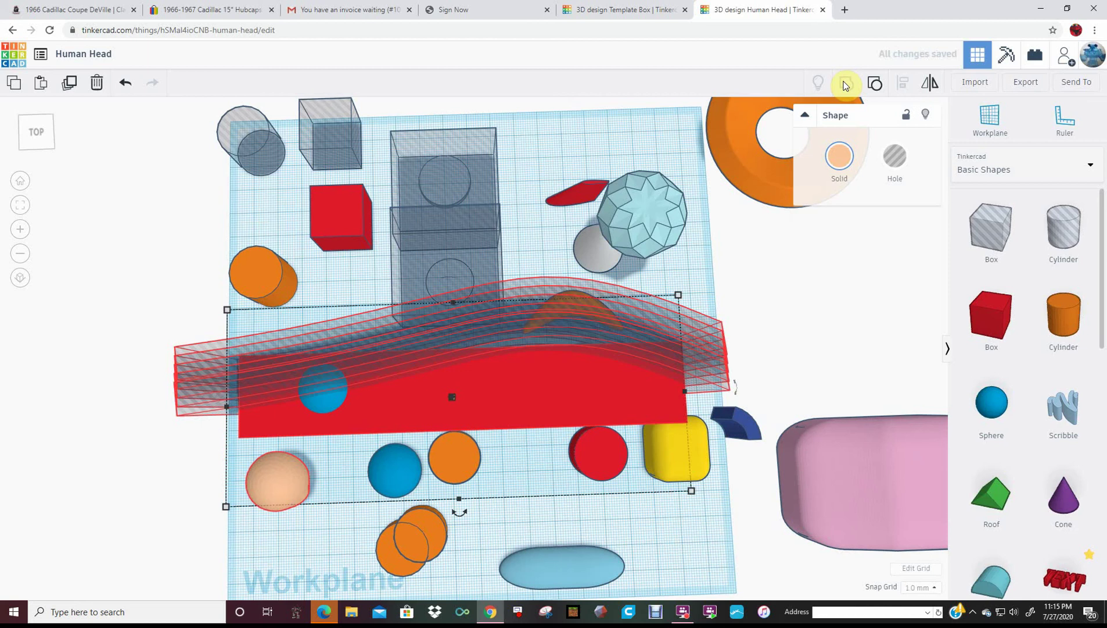
Step: Shift the yellow rounded cube forward, and move the grouped peach shape about 81.46 mm forward and 10 mm left off the workplane
right_click_drag(749, 465, 661, 403)
scroll(750, 393, "down", 3)
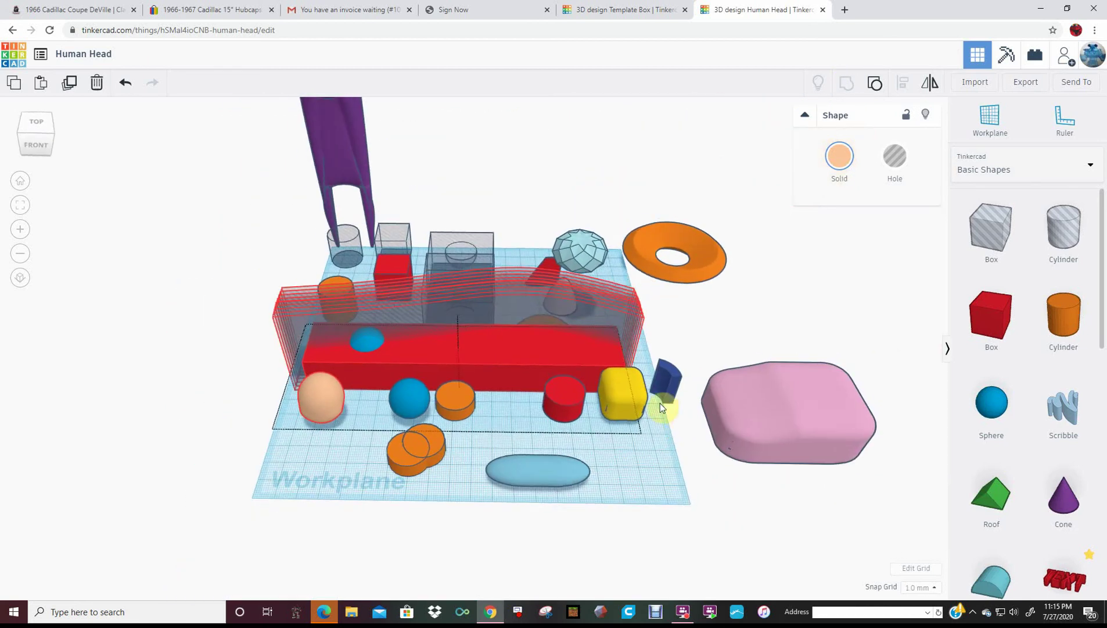
left_click(627, 425)
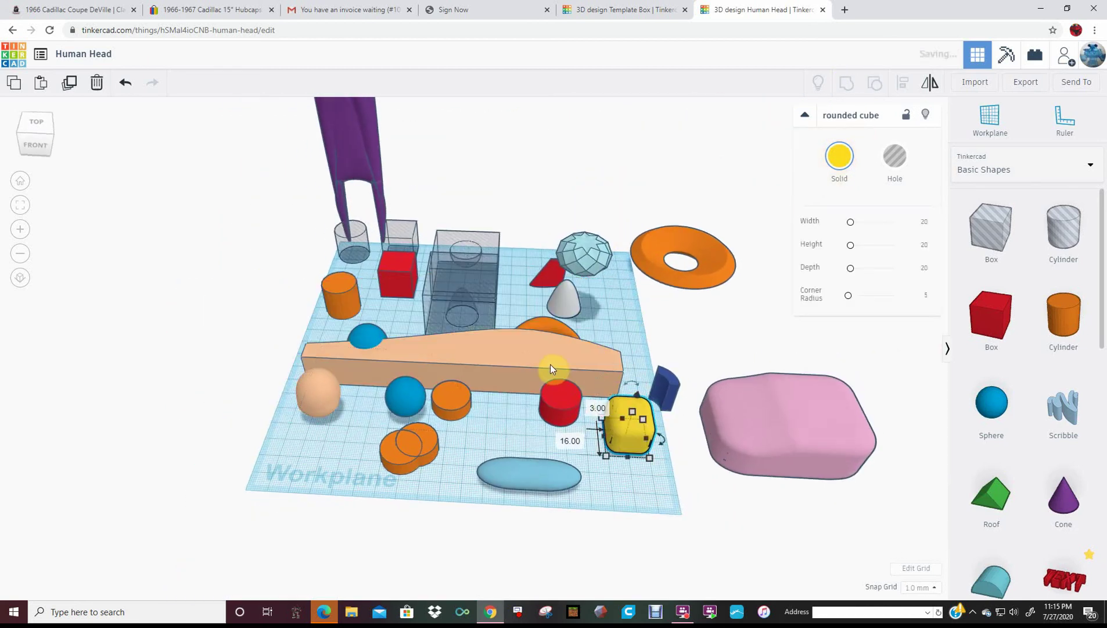
left_click_drag(550, 368, 528, 508)
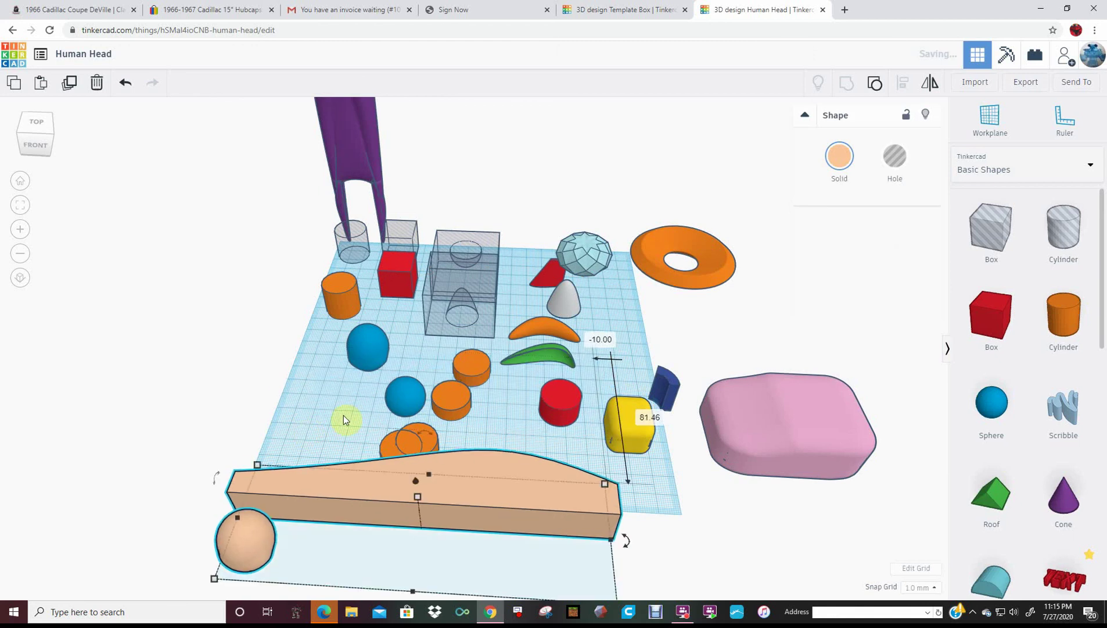
Step: Rotate the grouped peach shape 90° so its curved profile faces upward
right_click_drag(346, 420, 707, 434)
right_click_drag(702, 389, 713, 292)
left_click_drag(714, 292, 769, 353)
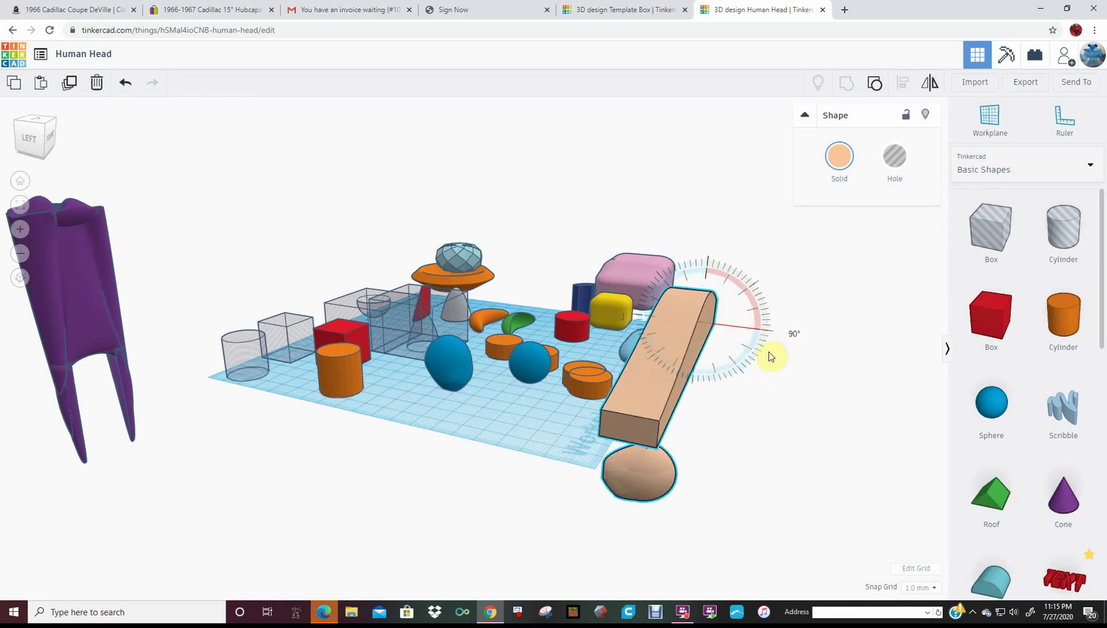
Step: Widen the peach shape to 68 mm front to back
right_click_drag(747, 363, 615, 297)
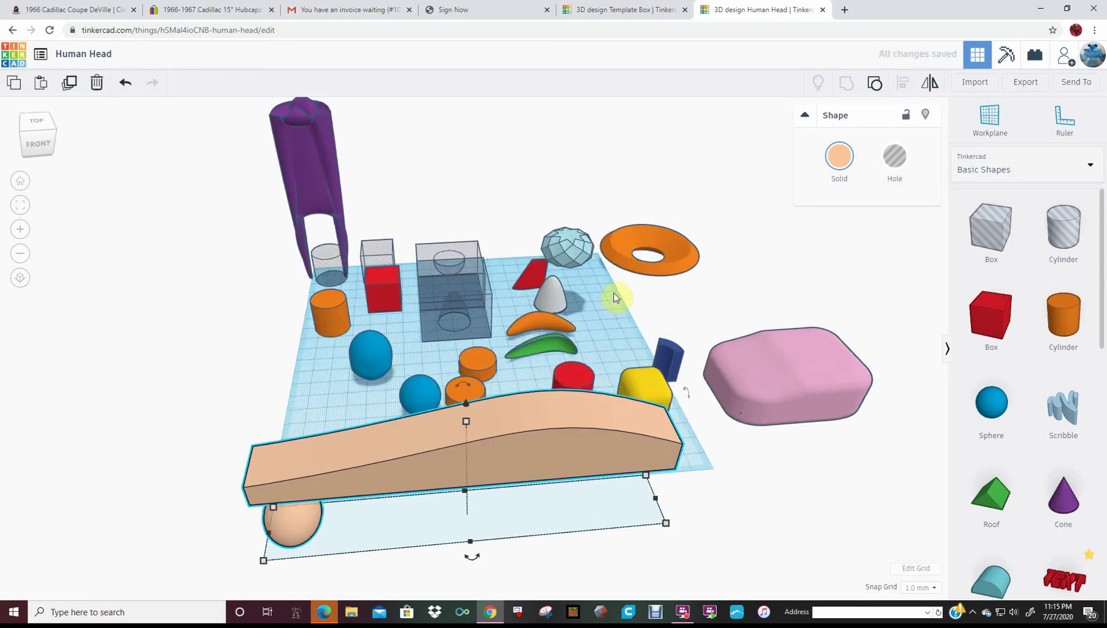
mouse_move(560, 402)
right_mouse_down()
mouse_move(534, 342)
mouse_move(662, 359)
mouse_move(558, 402)
right_mouse_up()
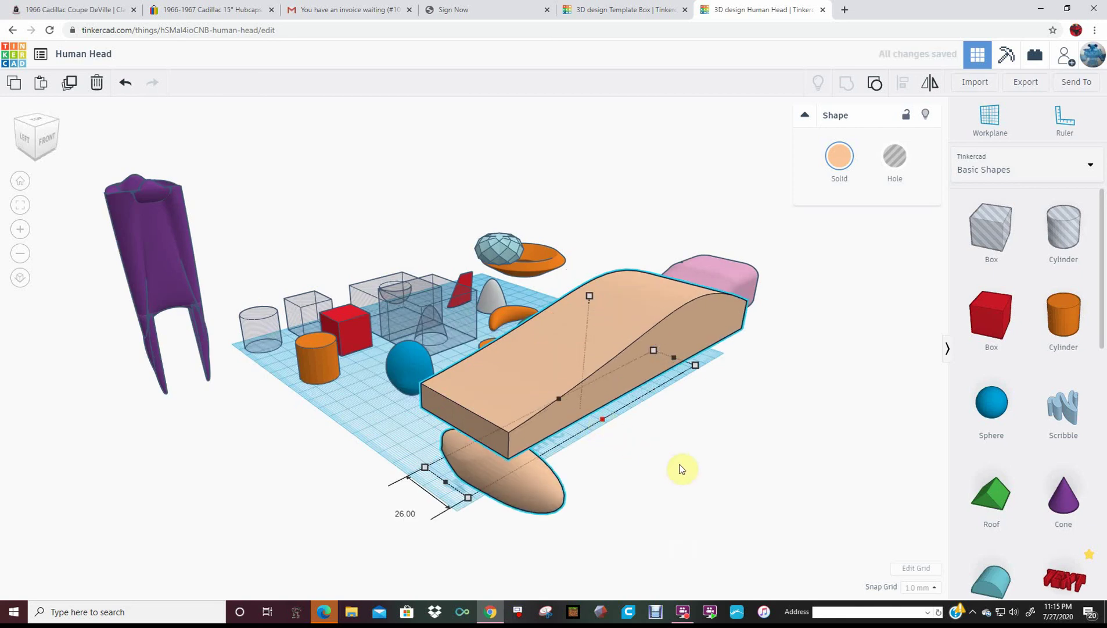
left_click_drag(681, 469, 685, 465)
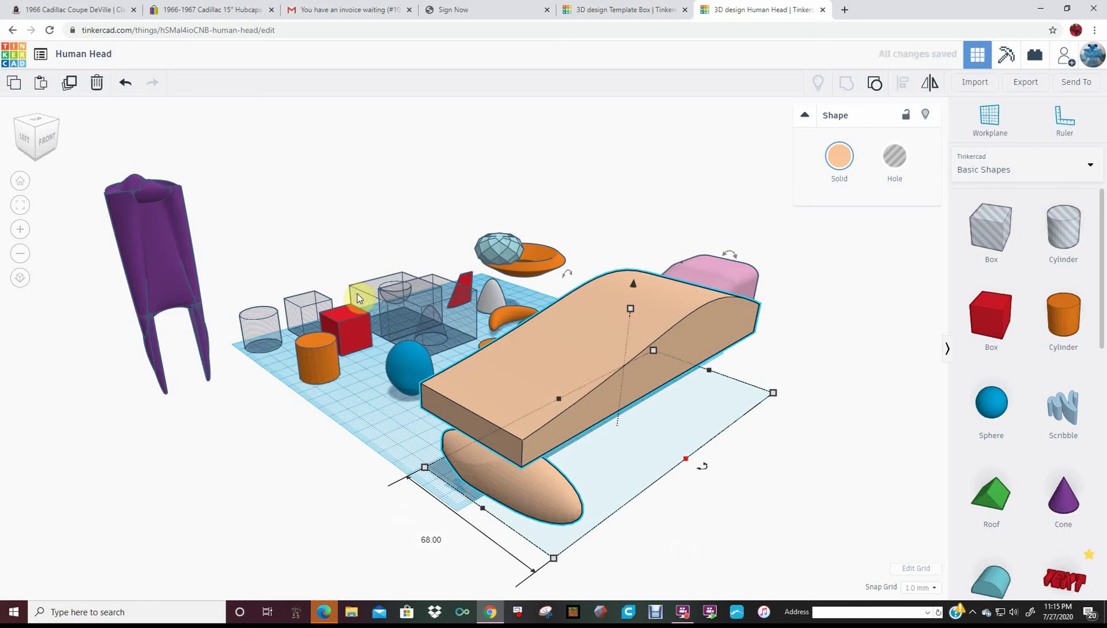
Step: Move the hole block with the hemispherical cavity in front of the peach shape and rotate it -90° so the cavity faces the body
left_click_drag(357, 293, 631, 458)
right_click_drag(631, 458, 779, 324)
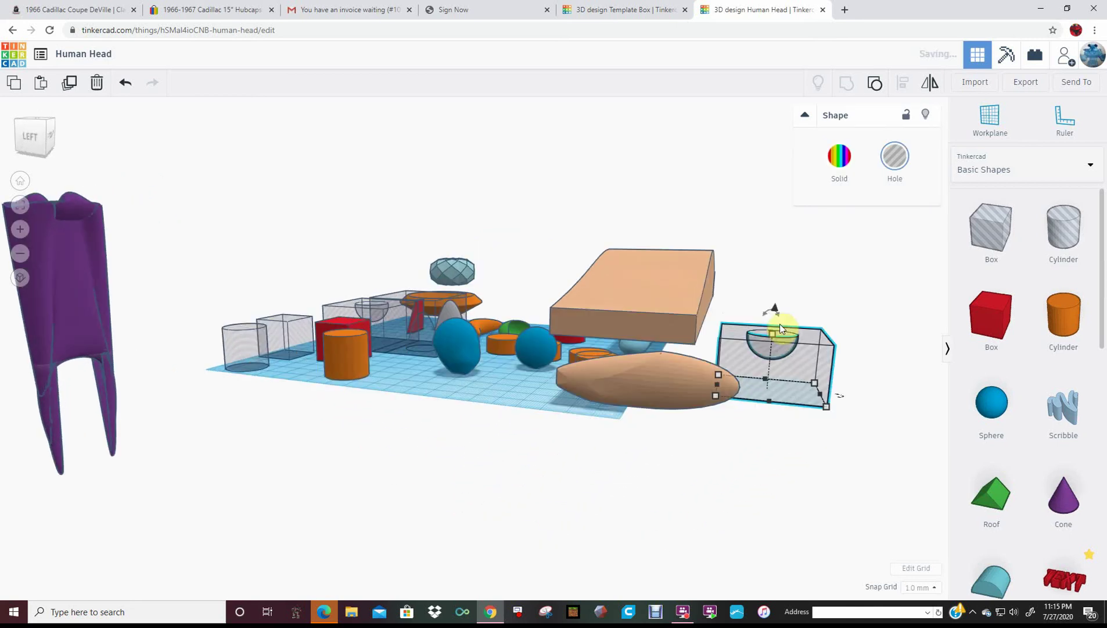
left_click_drag(774, 310, 700, 355)
left_click_drag(699, 355, 697, 352)
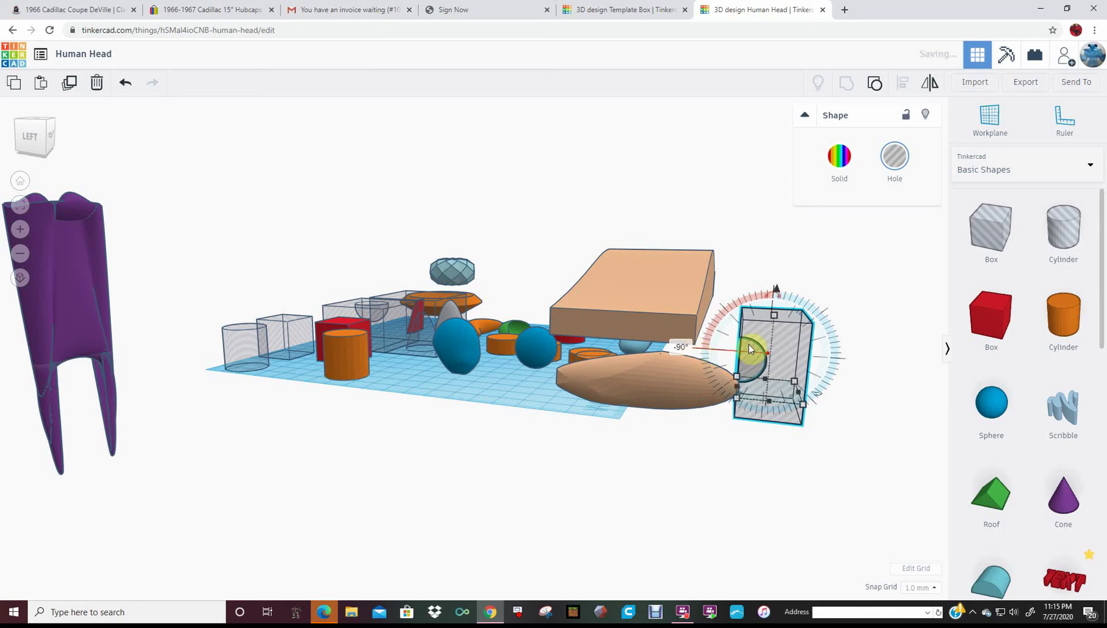
Step: Stretch the hole block to 301 mm long and 88 mm high alongside the peach body
right_click_drag(766, 388, 693, 351)
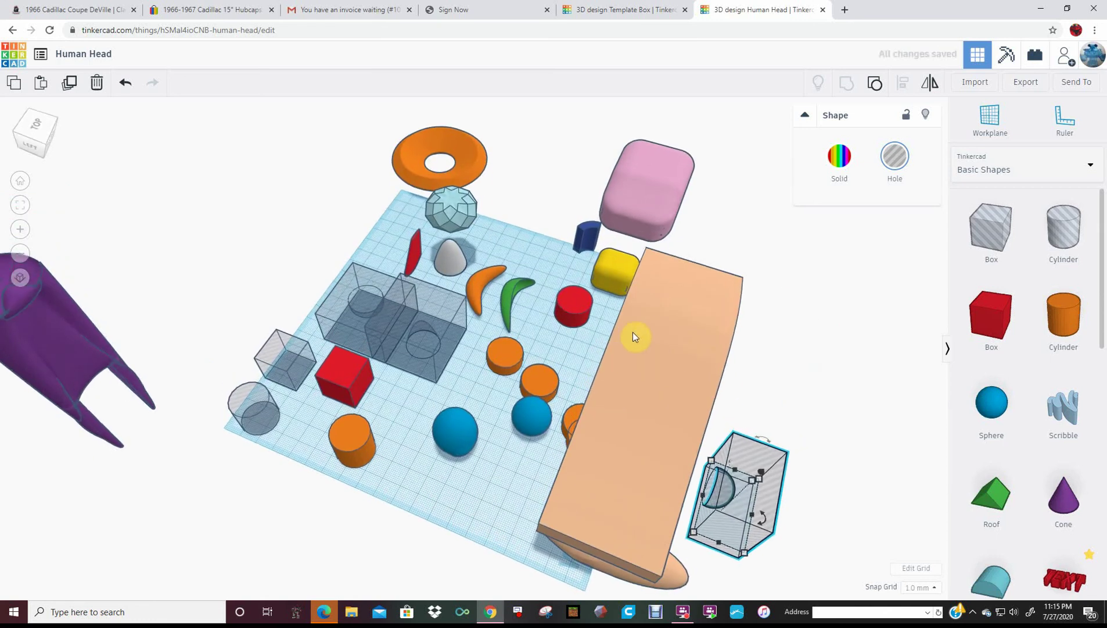
right_click_drag(673, 422, 755, 456)
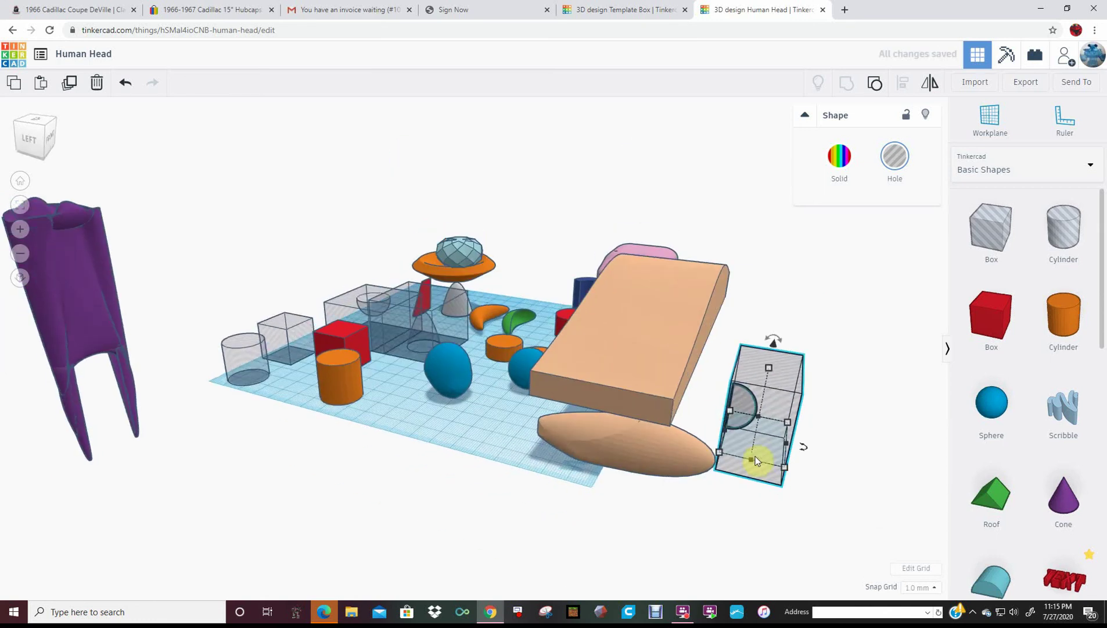
left_click_drag(755, 456, 626, 457)
right_click_drag(625, 457, 482, 543)
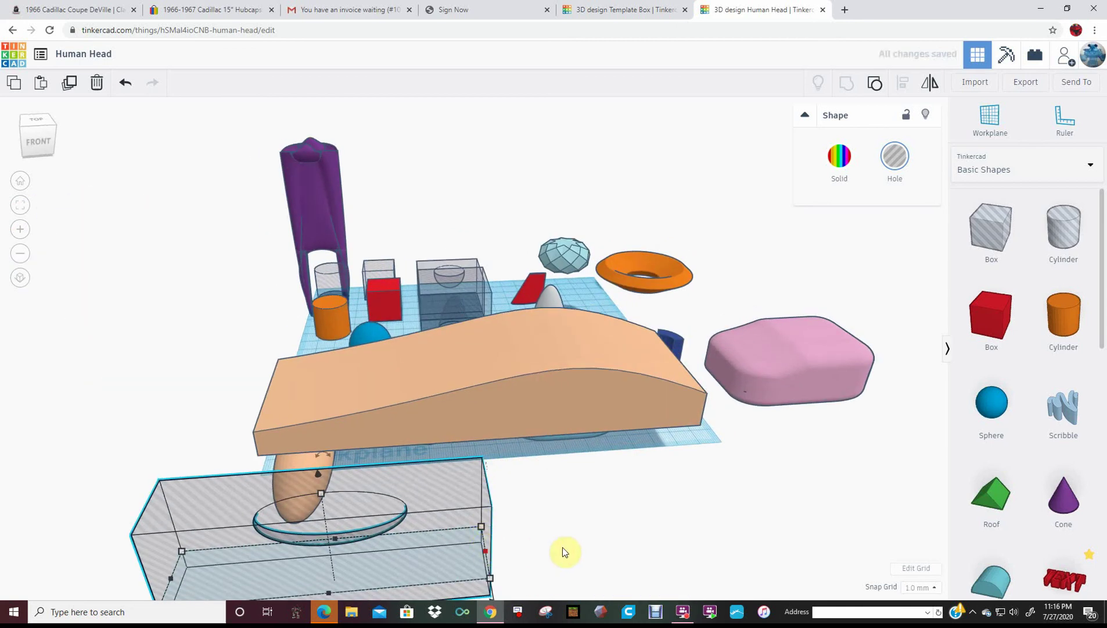
left_click_drag(563, 551, 930, 515)
right_click_drag(560, 513, 555, 480)
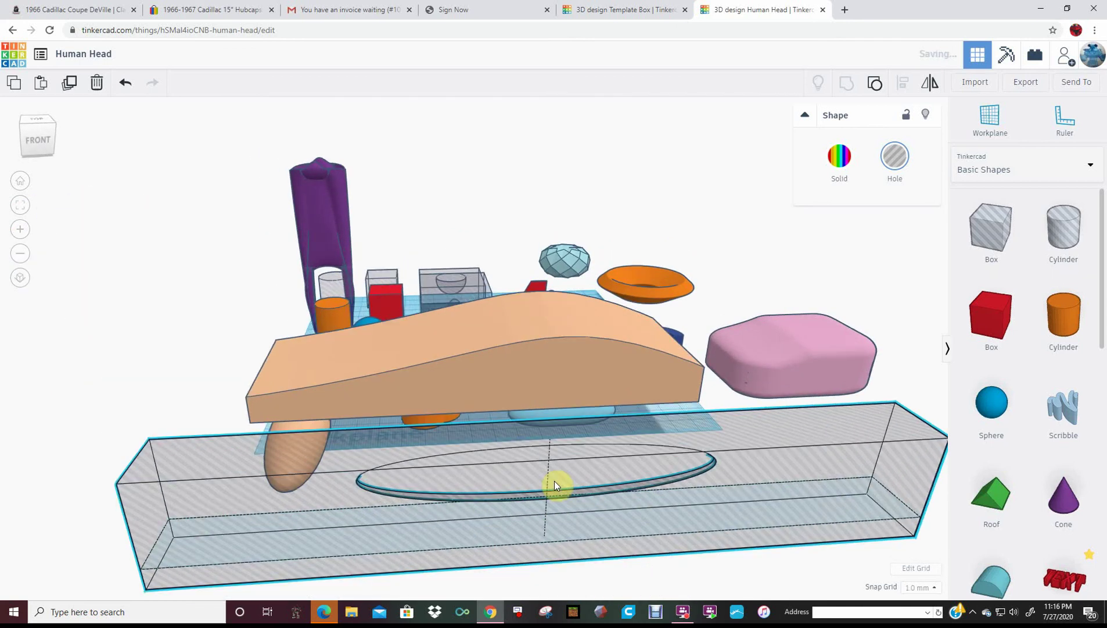
left_click_drag(136, 445, 7, 443)
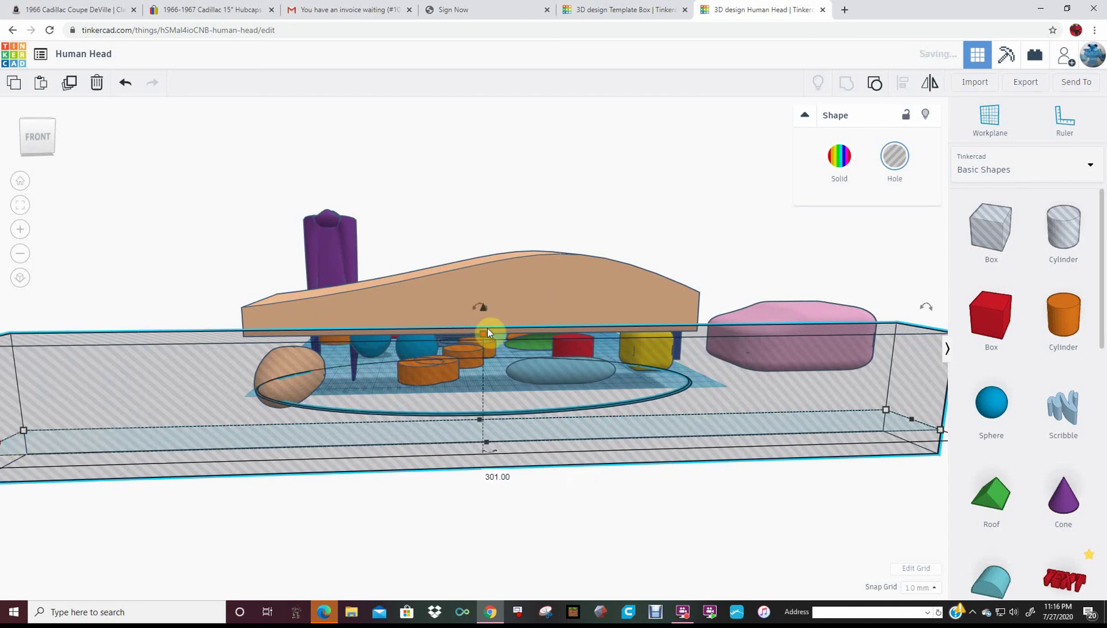
left_click_drag(488, 329, 530, 184)
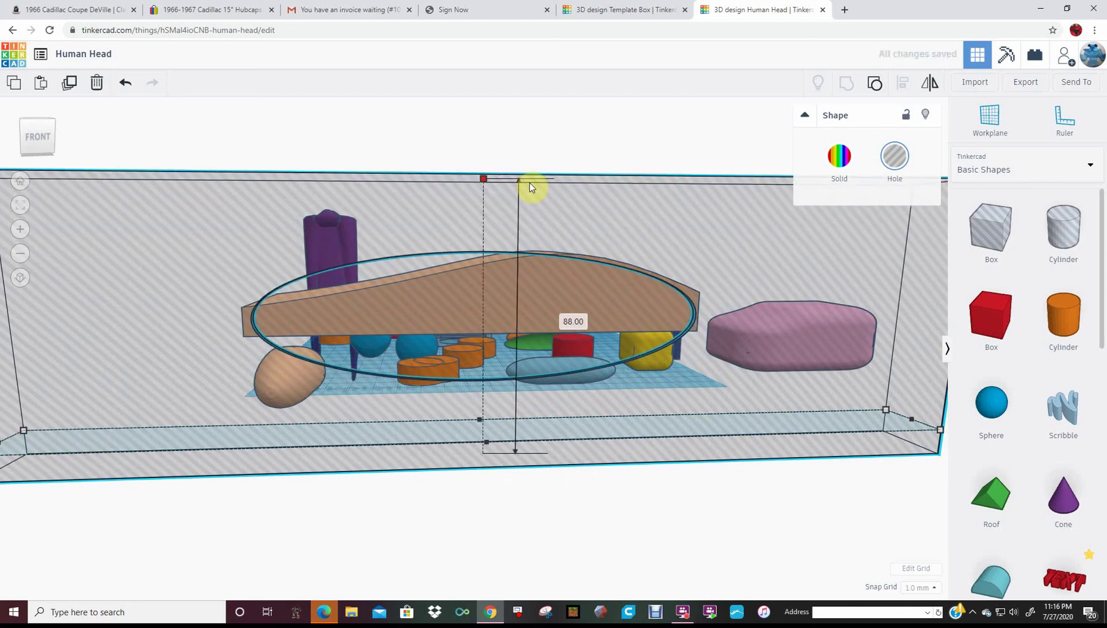
Step: Extend the hole block to 367 mm, lengthen its left end further, and set its height to 111 mm
scroll(536, 281, "down", 3)
right_click_drag(535, 281, 539, 360)
left_click_drag(668, 515, 766, 523)
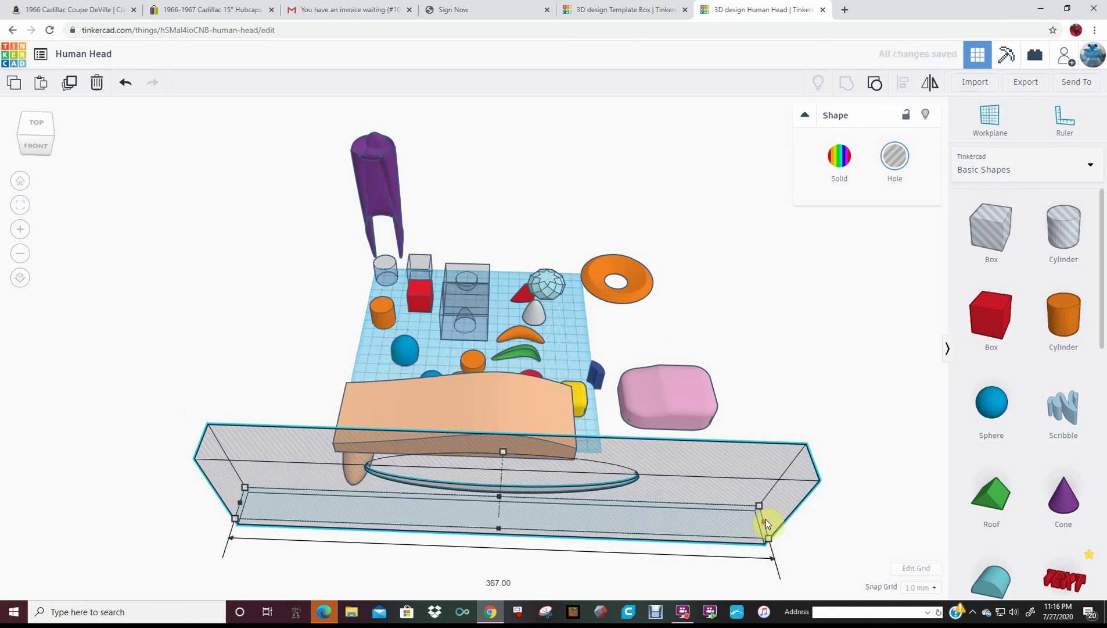
left_click_drag(239, 500, 174, 499)
right_click_drag(175, 498, 196, 369)
left_click_drag(472, 274, 472, 269)
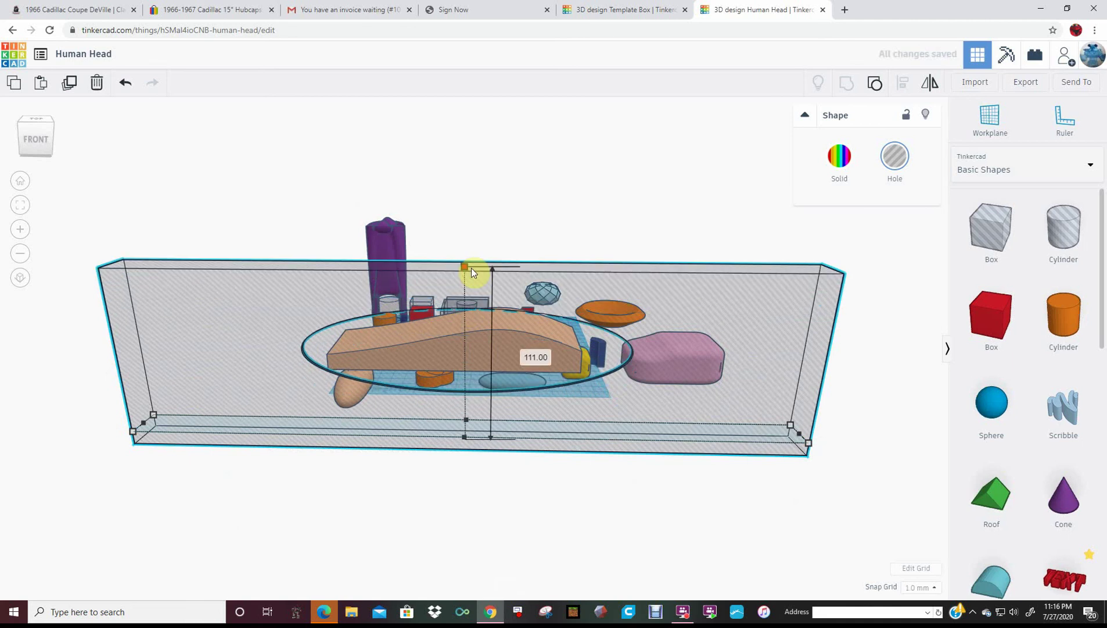
Step: Lower the hole block slightly and nudge it backward until its cavity overlaps the front of the peach body
right_click_drag(452, 268, 451, 241)
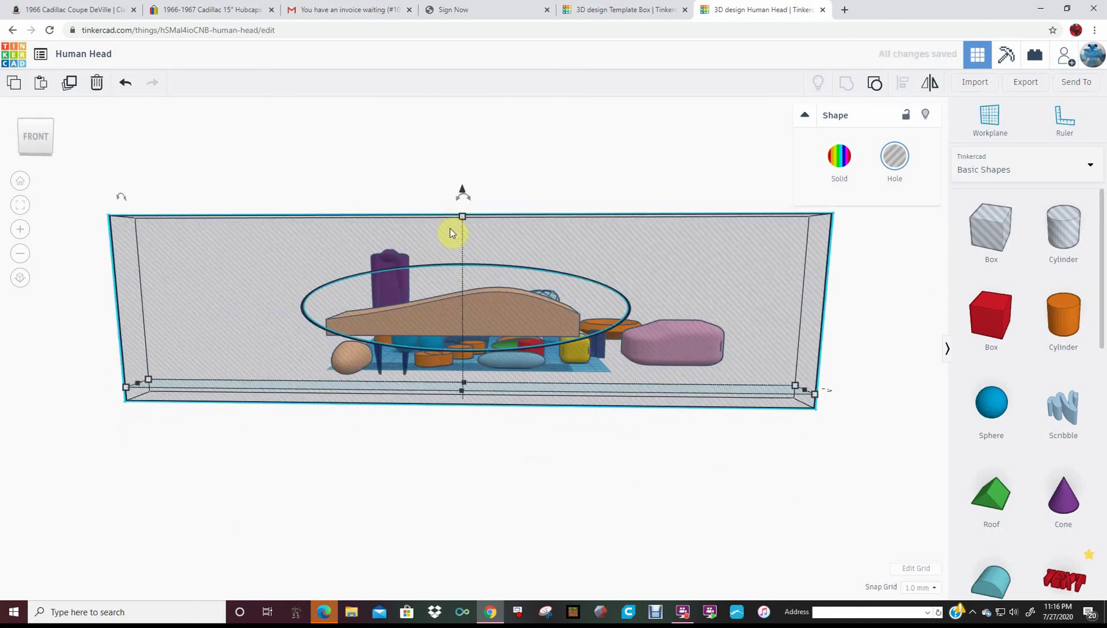
left_click_drag(460, 190, 468, 206)
right_click_drag(468, 206, 470, 229)
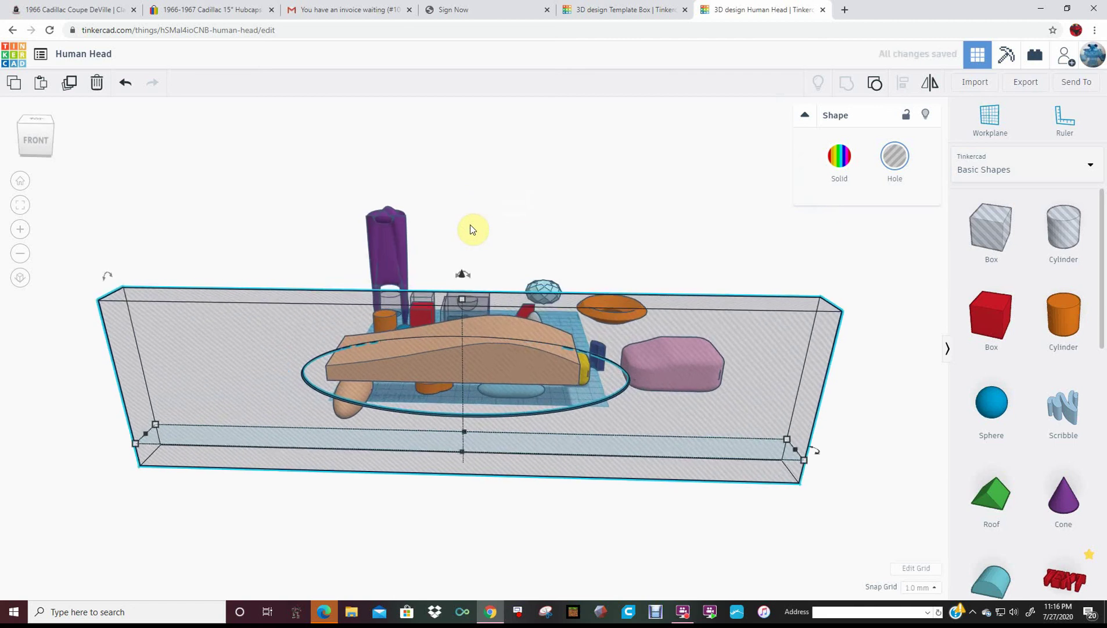
key("Up")
key("Up")
key("Up")
key("Up")
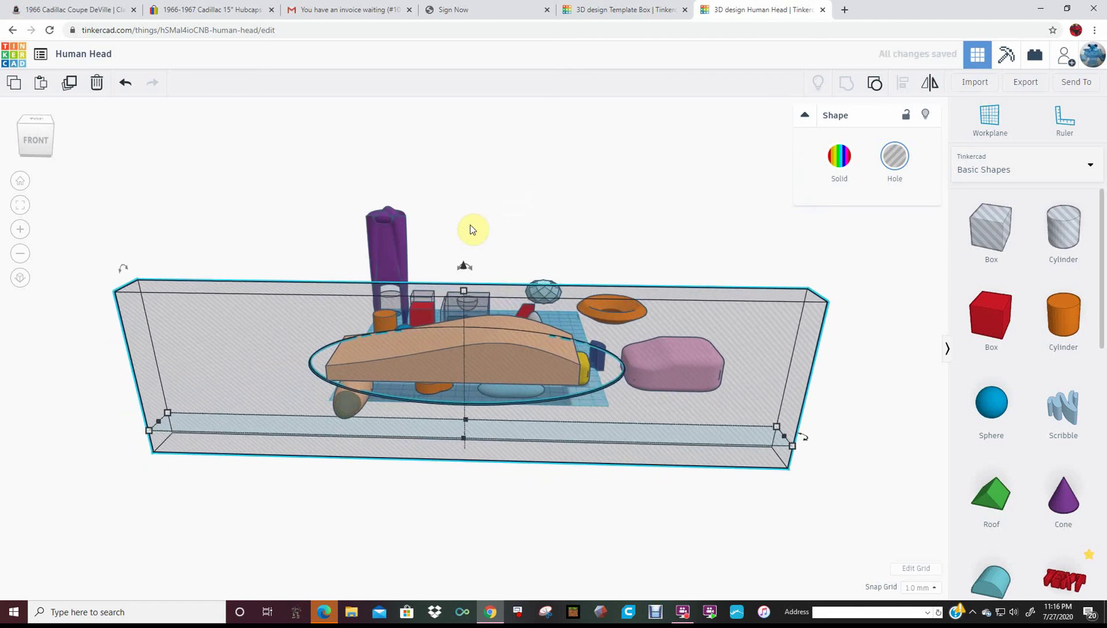
key("Up")
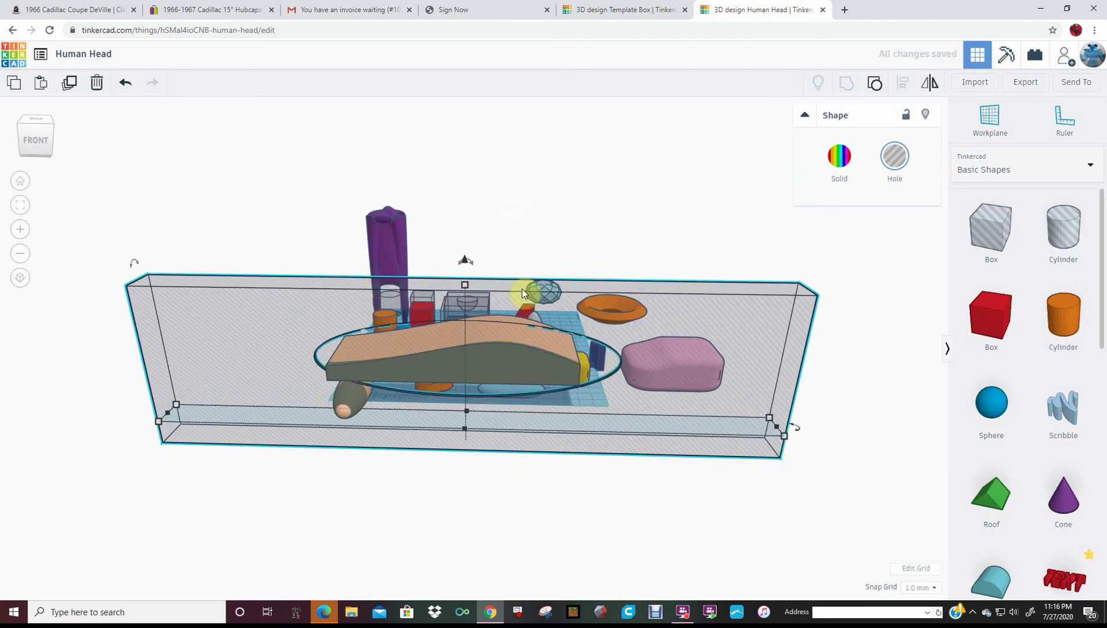
Step: Raise the hole block by 6 mm and then 8 mm, until its base sits 2 mm below the workplane
right_click_drag(523, 288, 630, 266)
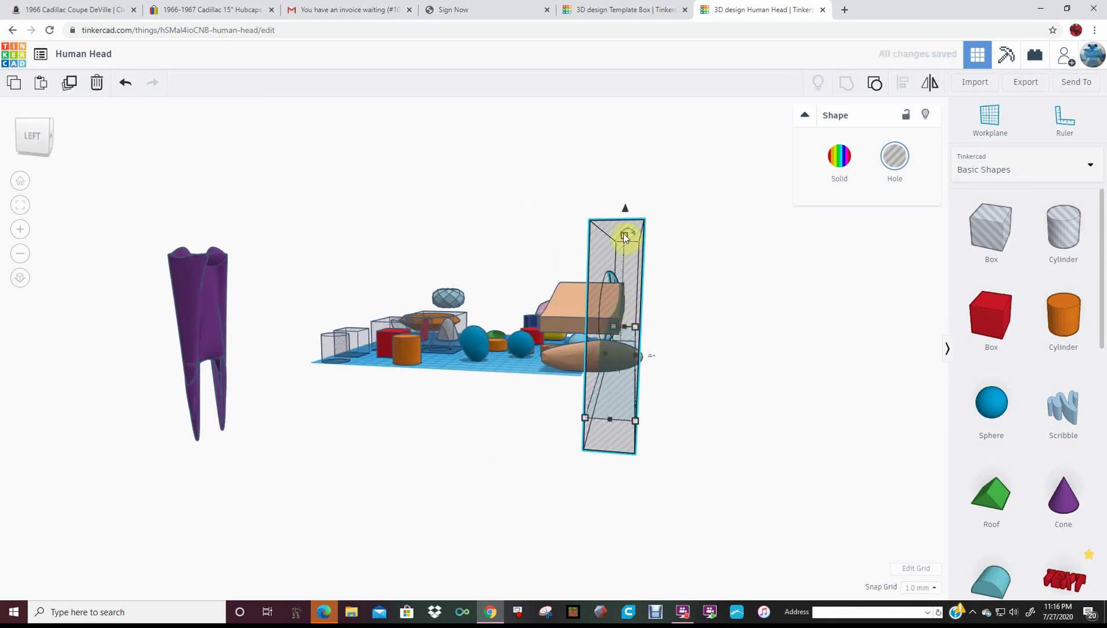
left_click_drag(628, 246, 626, 216)
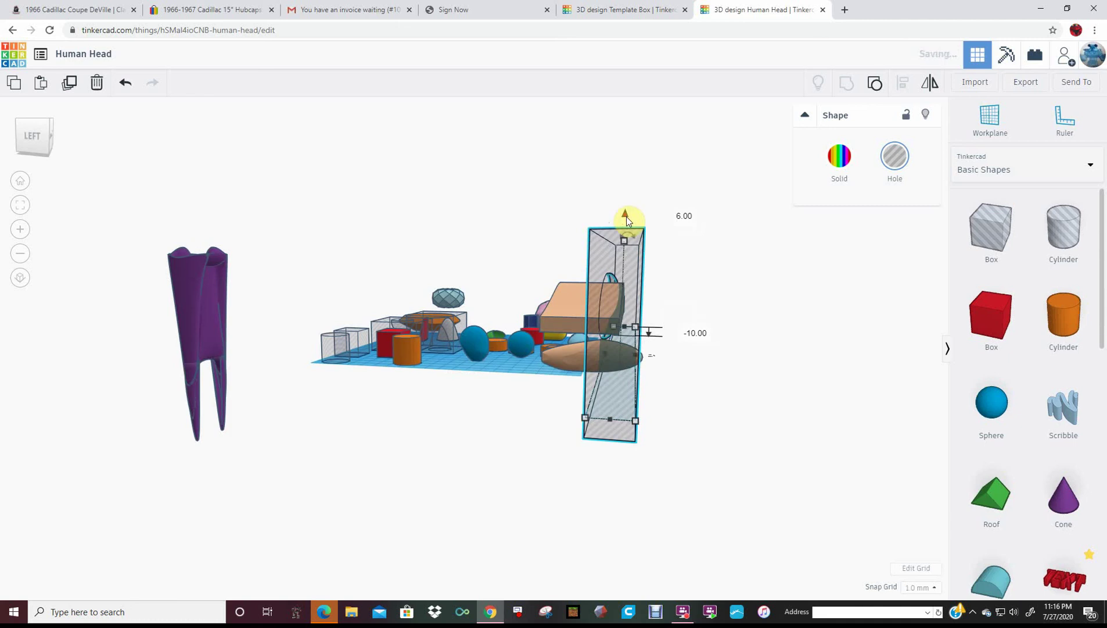
right_click_drag(629, 213, 631, 213)
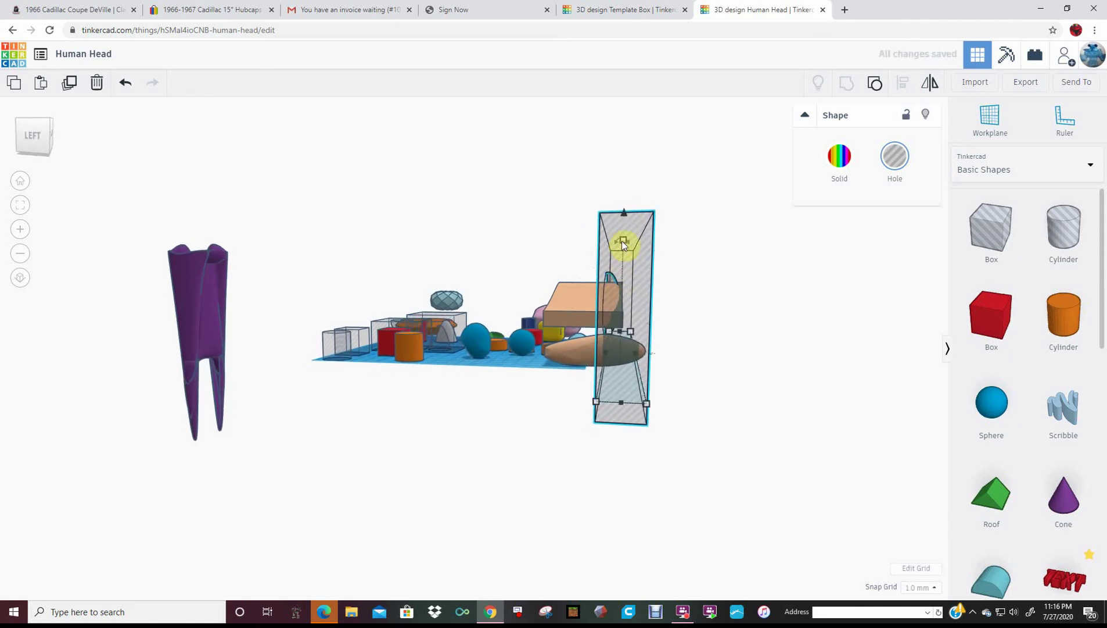
left_click_drag(622, 240, 627, 210)
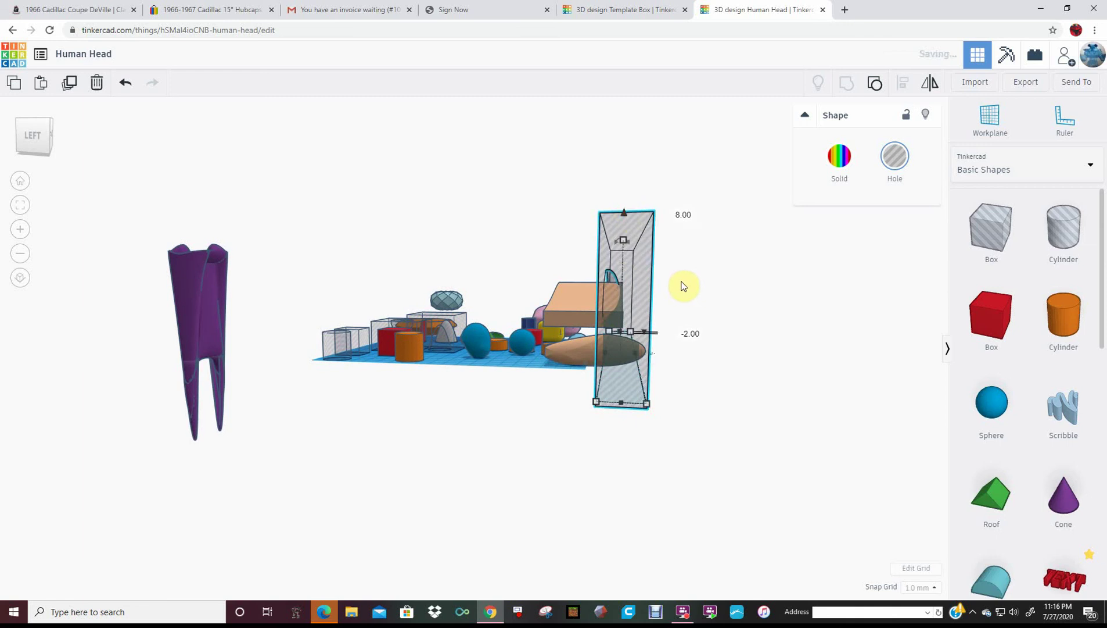
Step: Group the hole block with the peach body to carve a rounded side along its front
left_click_drag(682, 284, 611, 293)
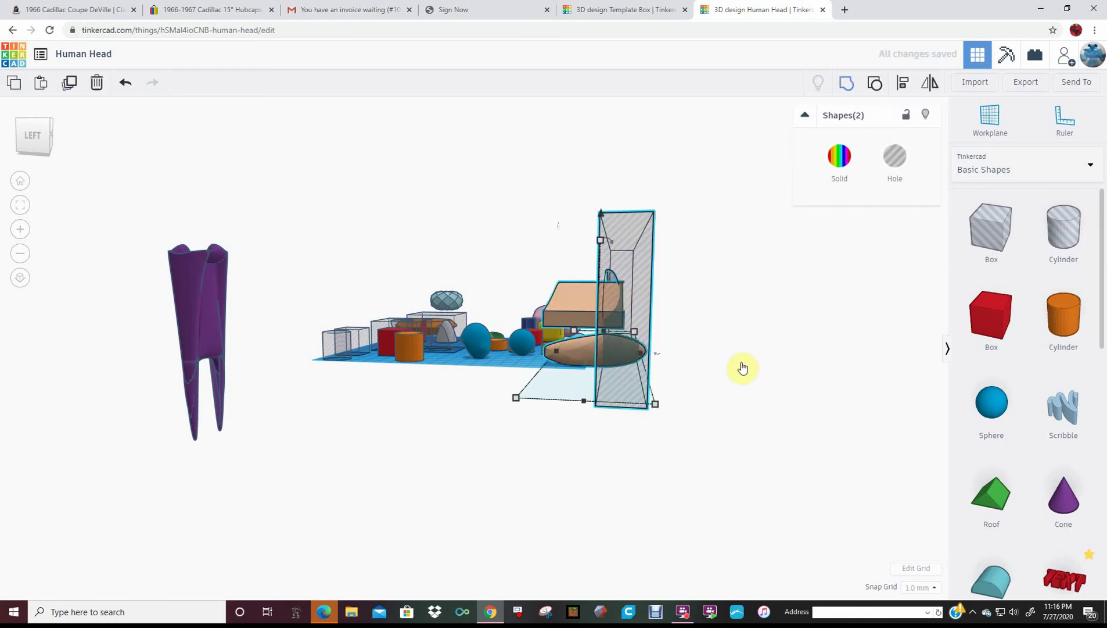
right_click_drag(739, 363, 509, 397)
left_click(509, 396)
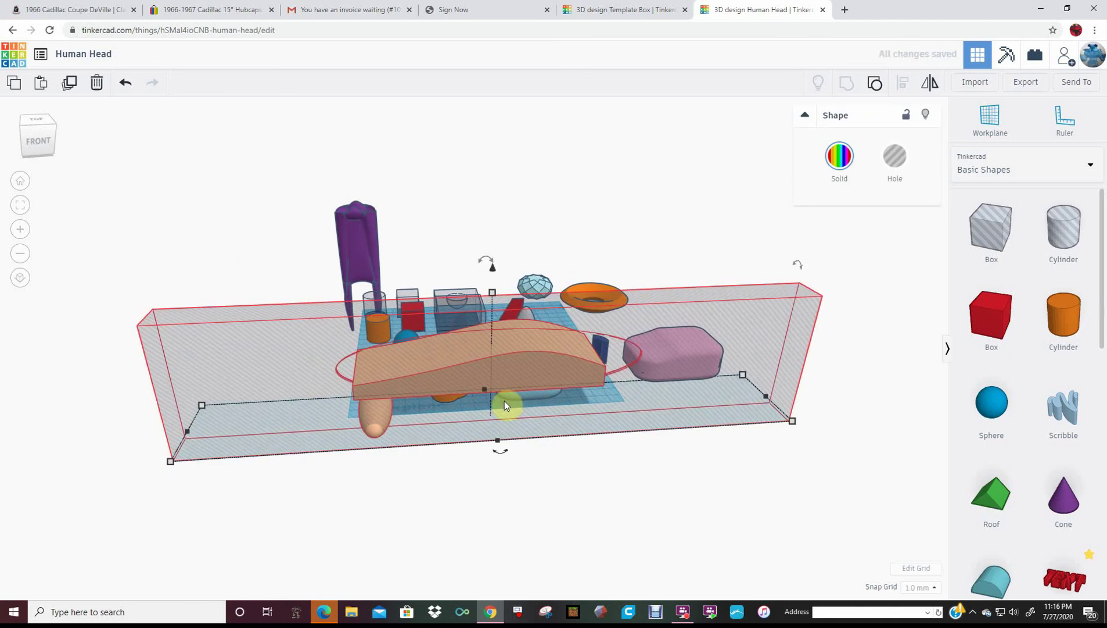
scroll(495, 430, "up", 5)
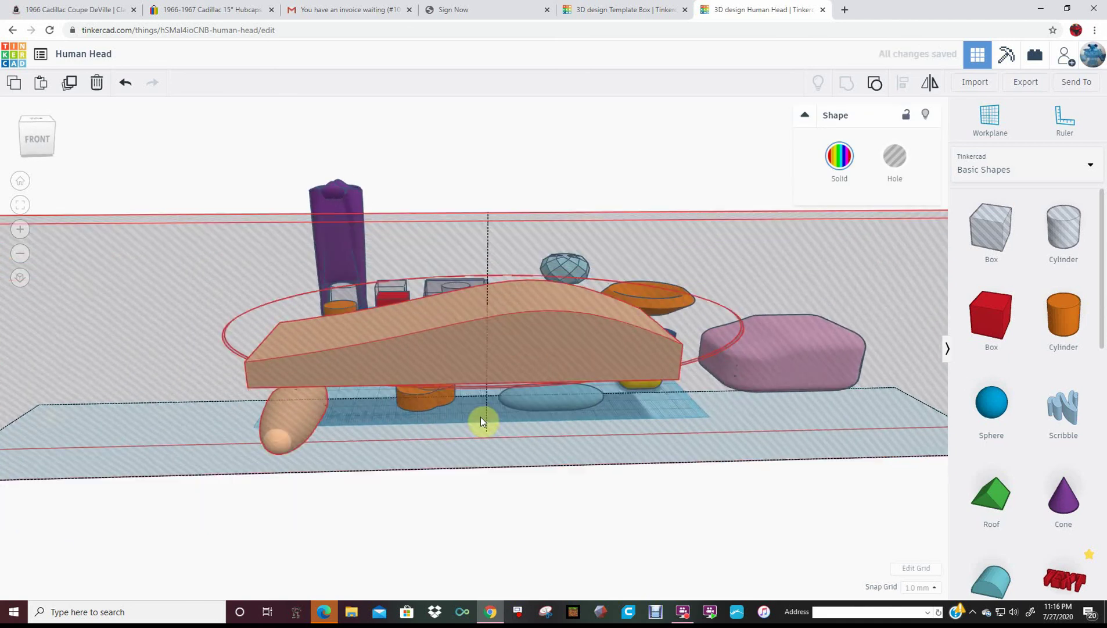
scroll(480, 412, "up", 2)
scroll(478, 406, "up", 3)
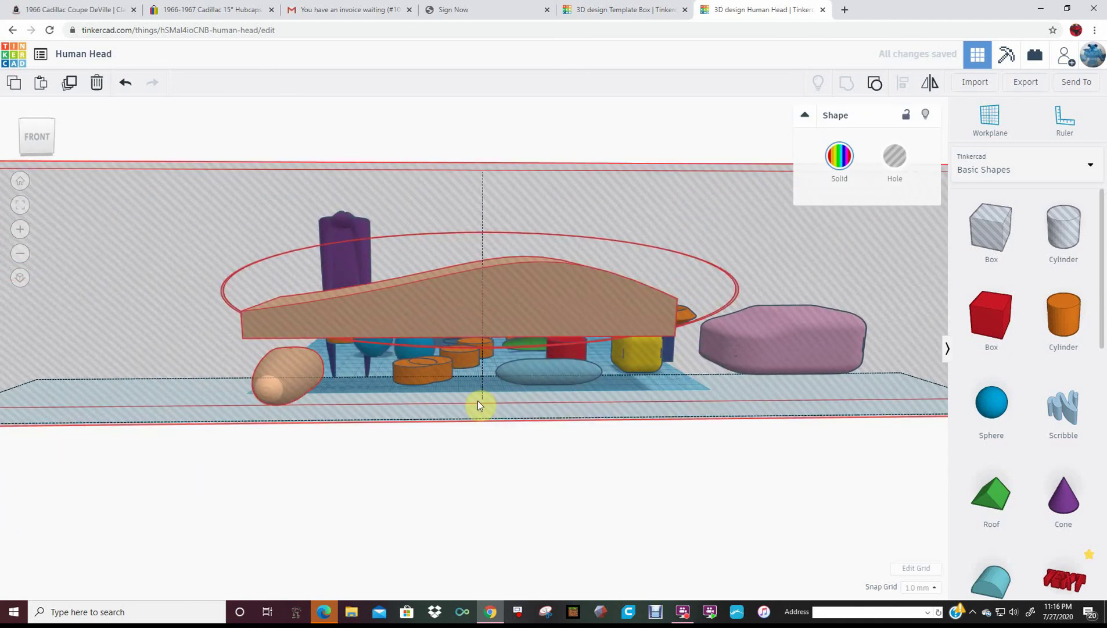
right_click_drag(470, 402, 777, 441)
Step: Place the yellow rounded cube at the workplane's front corner and size its base to 21 mm by 24 mm
left_click_drag(700, 470, 752, 417)
left_click_drag(594, 430, 616, 482)
right_click_drag(616, 481, 621, 473)
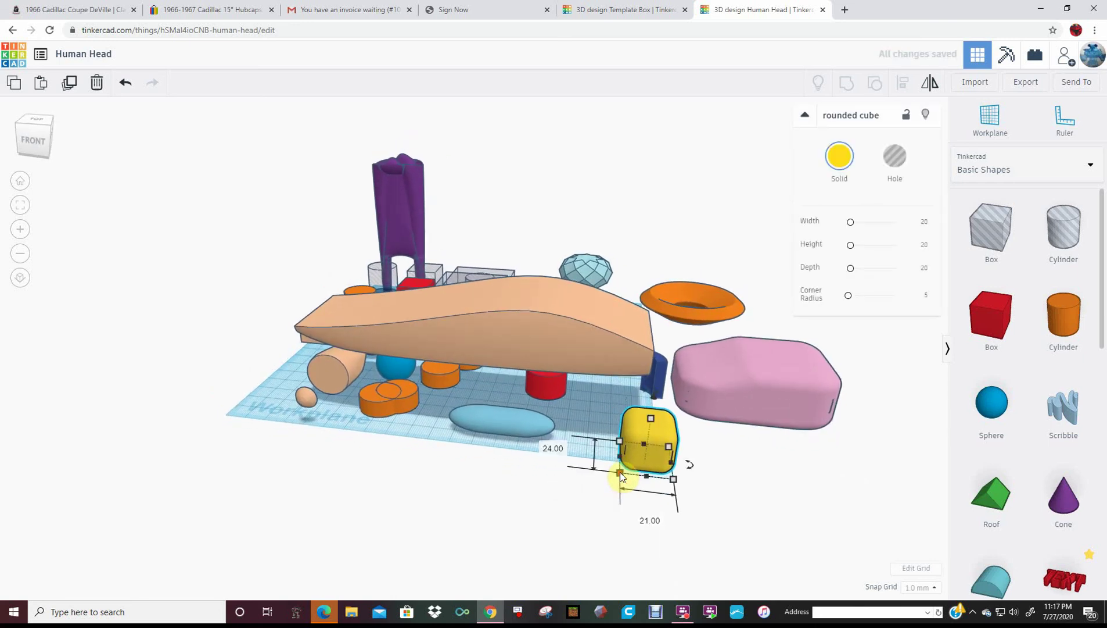
left_click(621, 472)
Step: Set the yellow rounded cube's height to 19 mm and its length to 22 mm
left_click(638, 428)
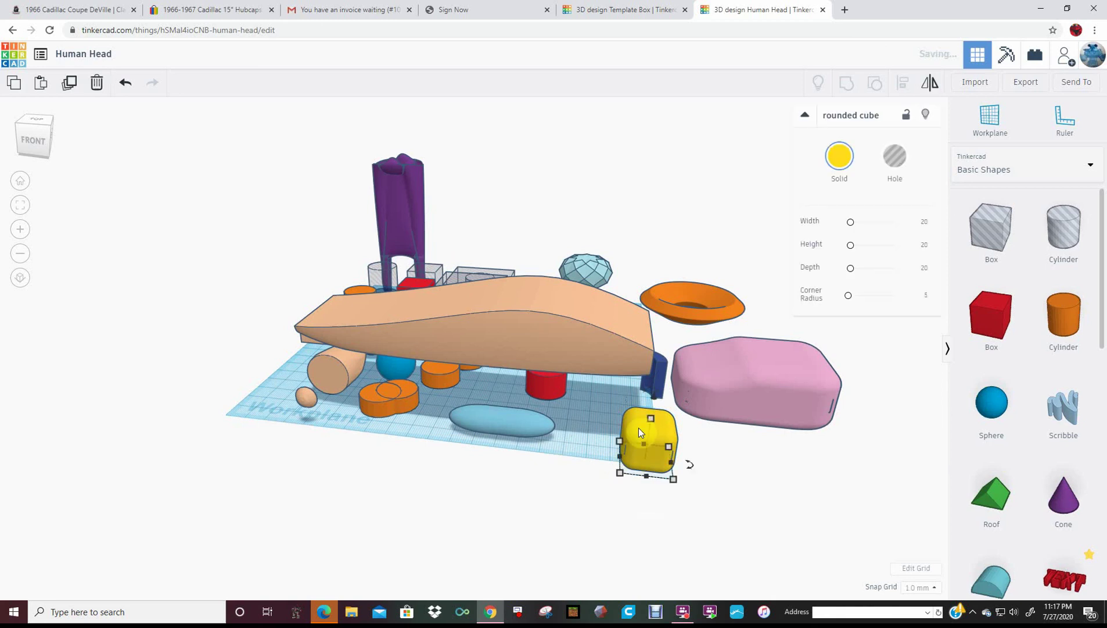
left_click(710, 442)
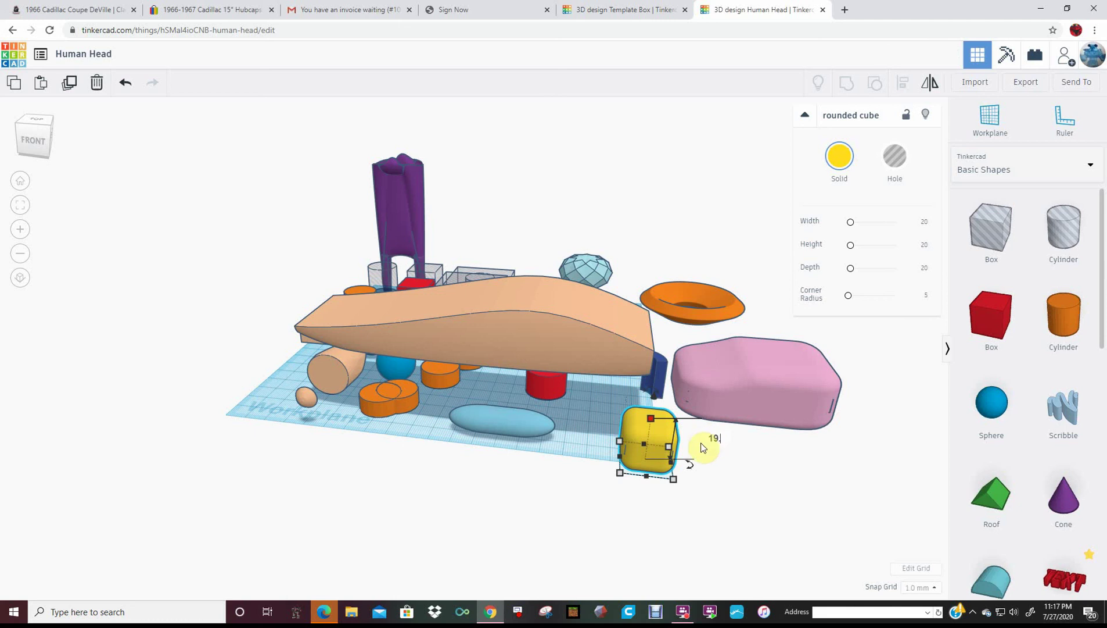
left_click(621, 446)
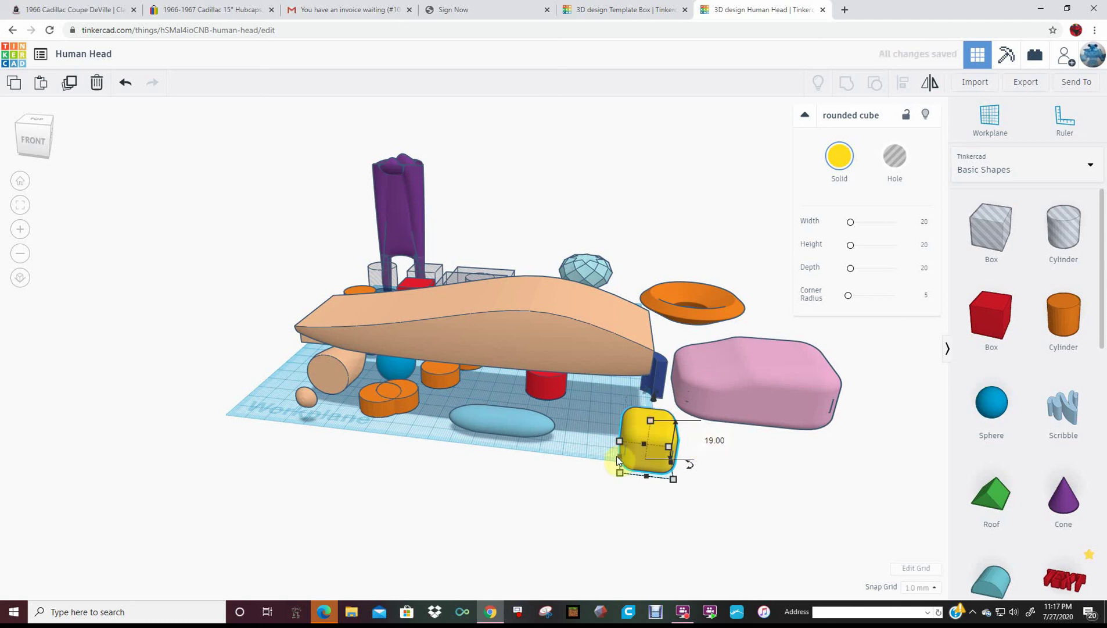
left_click(648, 517)
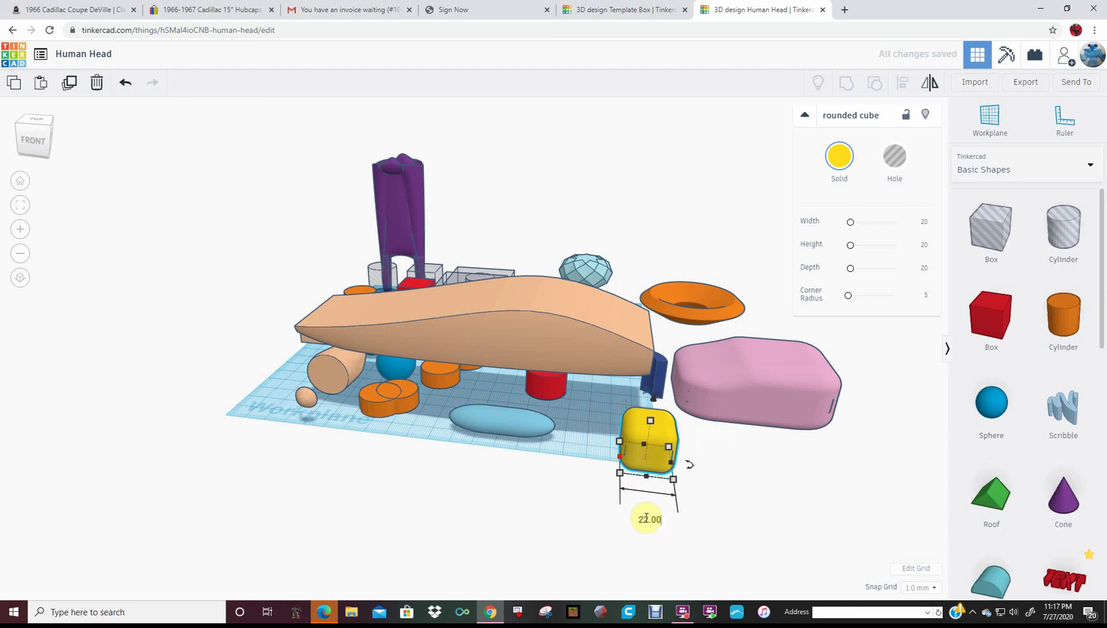
type("22.00")
key("Return")
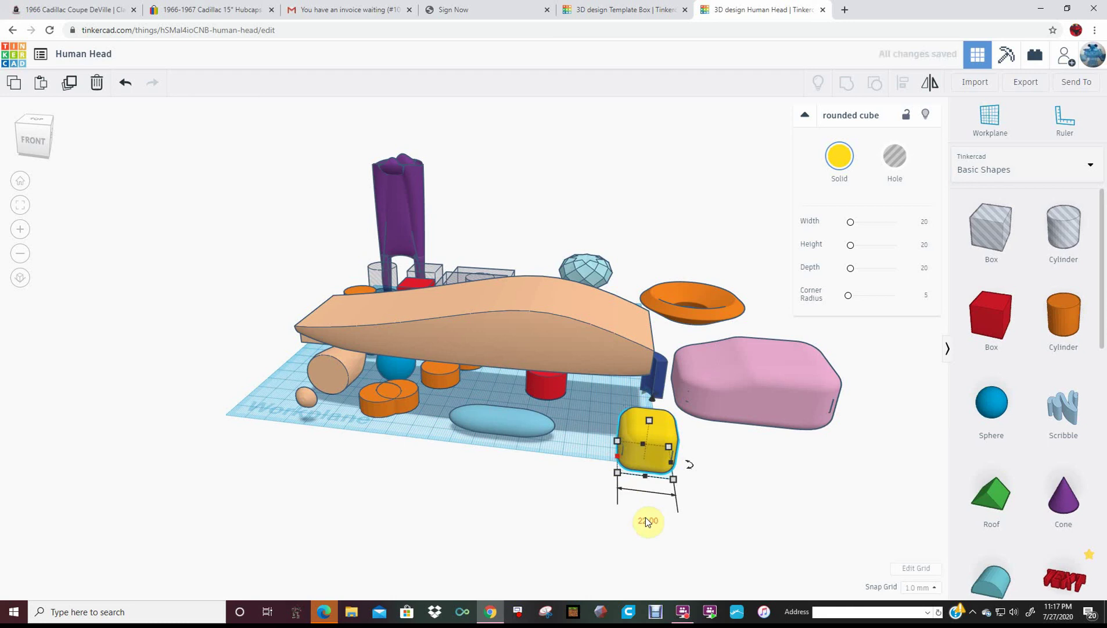
Step: Duplicate the yellow rounded cube seven times with the same size changes repeated to build a sloping stack
key("ctrl+d")
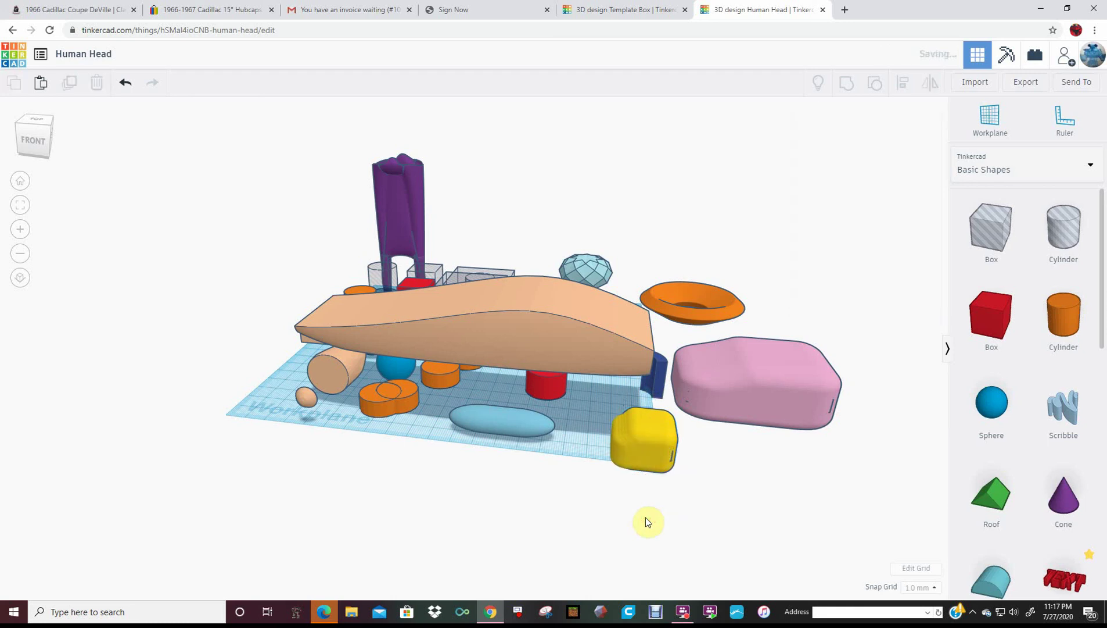
key("ctrl+d")
key("ctrl+d")
key("ctrl+d")
key("ctrl+d")
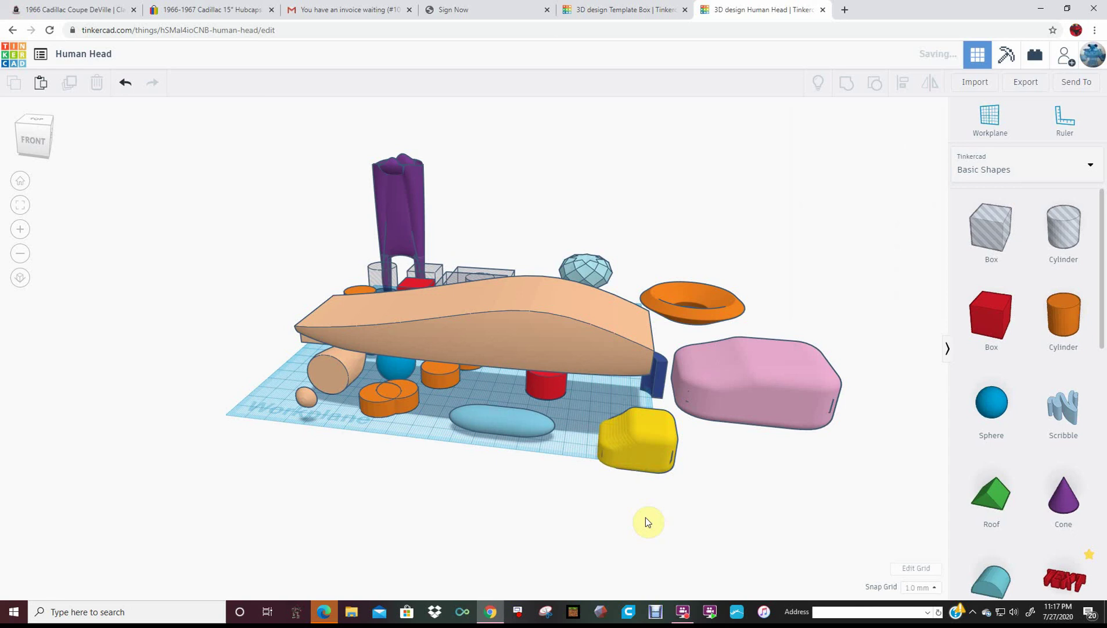
key("ctrl+d")
key("ctrl+d")
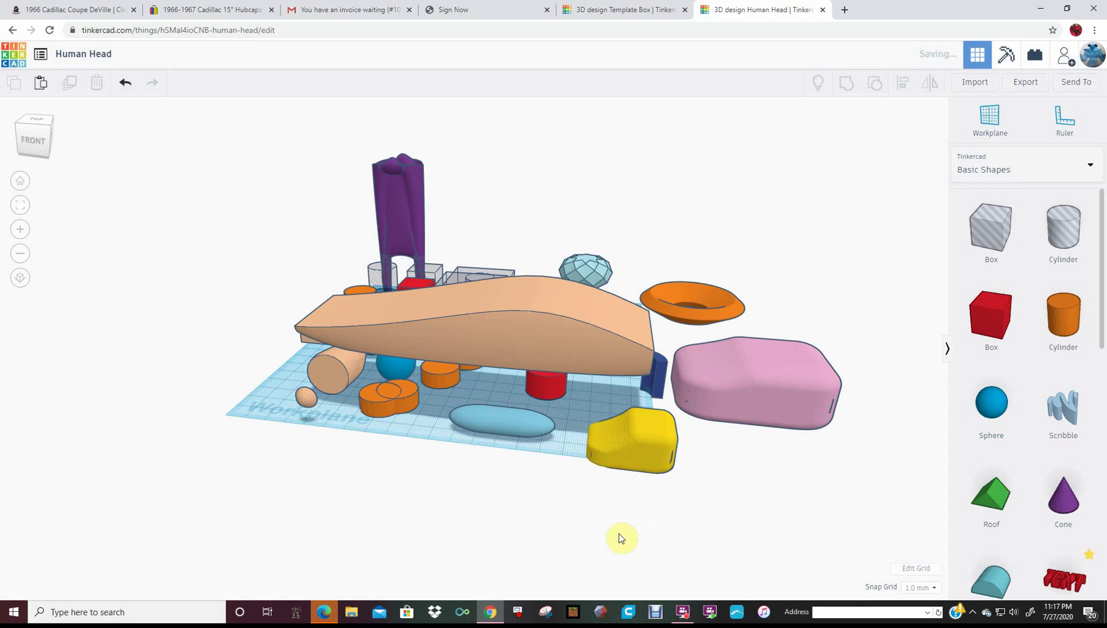
Step: Move the pink stacked shape in front of the yellow stack to compare them, and set it aside behind the stack
right_click_drag(604, 554, 640, 492)
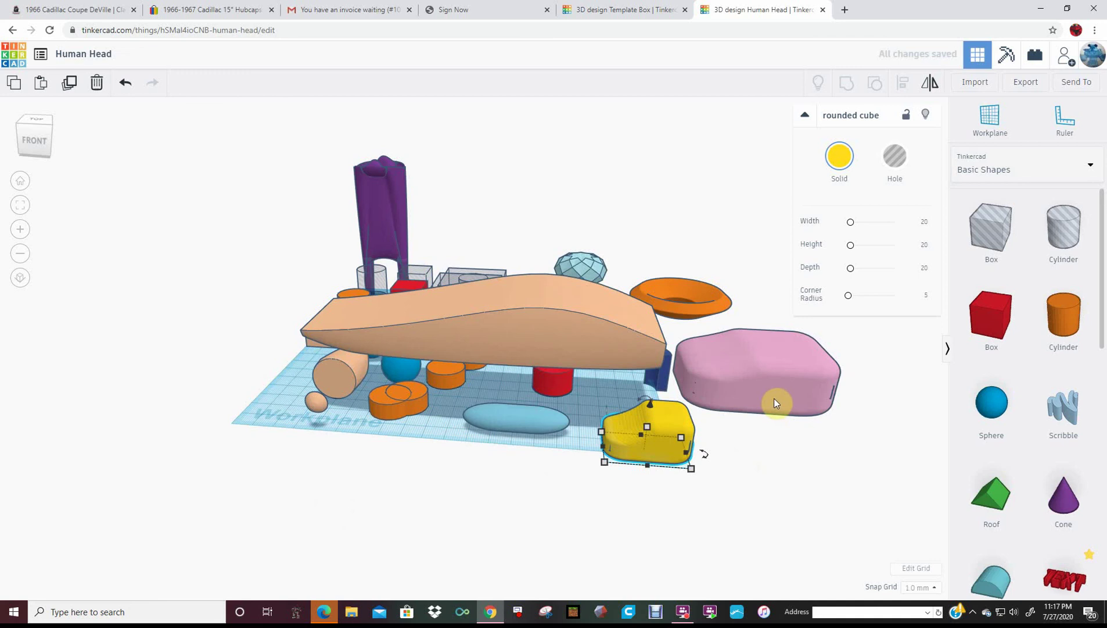
left_click_drag(775, 398, 563, 501)
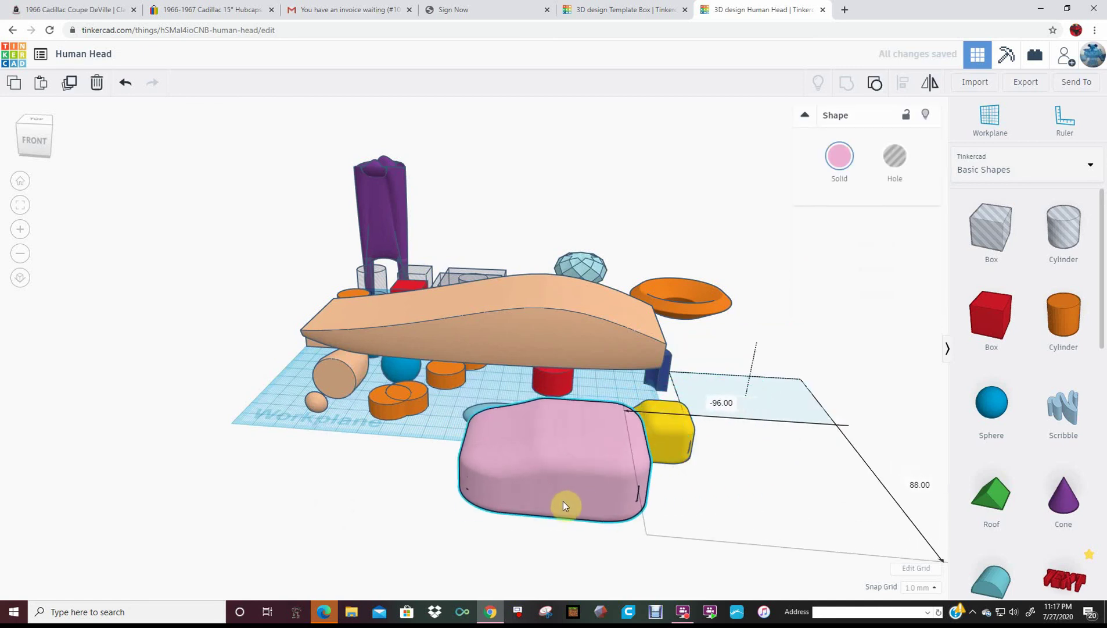
right_click_drag(568, 497, 506, 514)
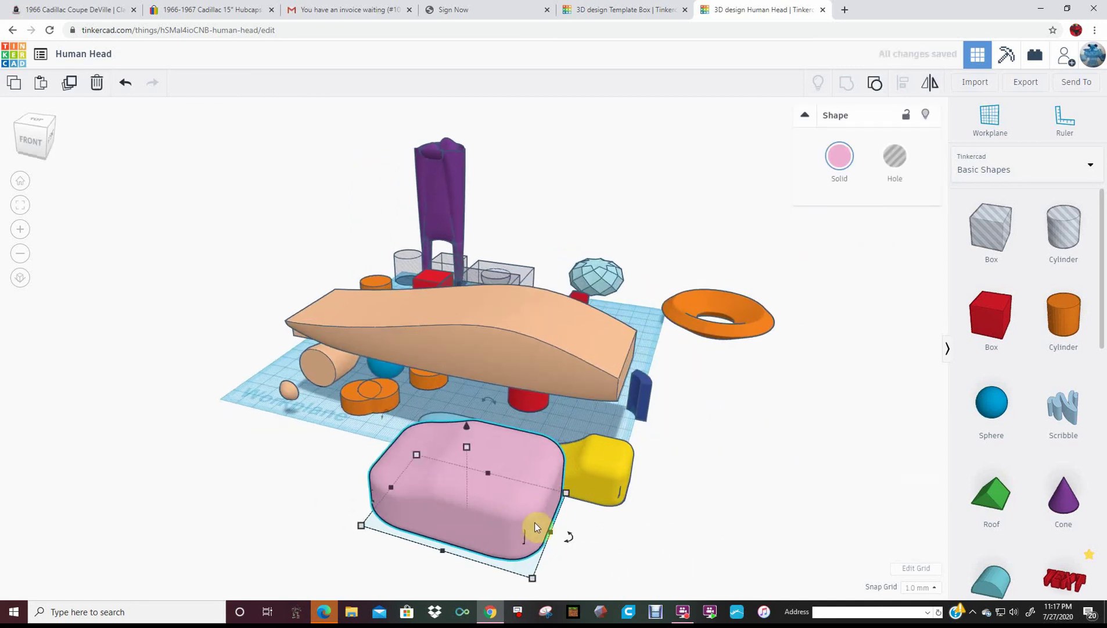
left_click_drag(558, 531, 600, 543)
right_click_drag(600, 545, 568, 315)
left_click_drag(568, 315, 538, 277)
right_click_drag(539, 277, 770, 378)
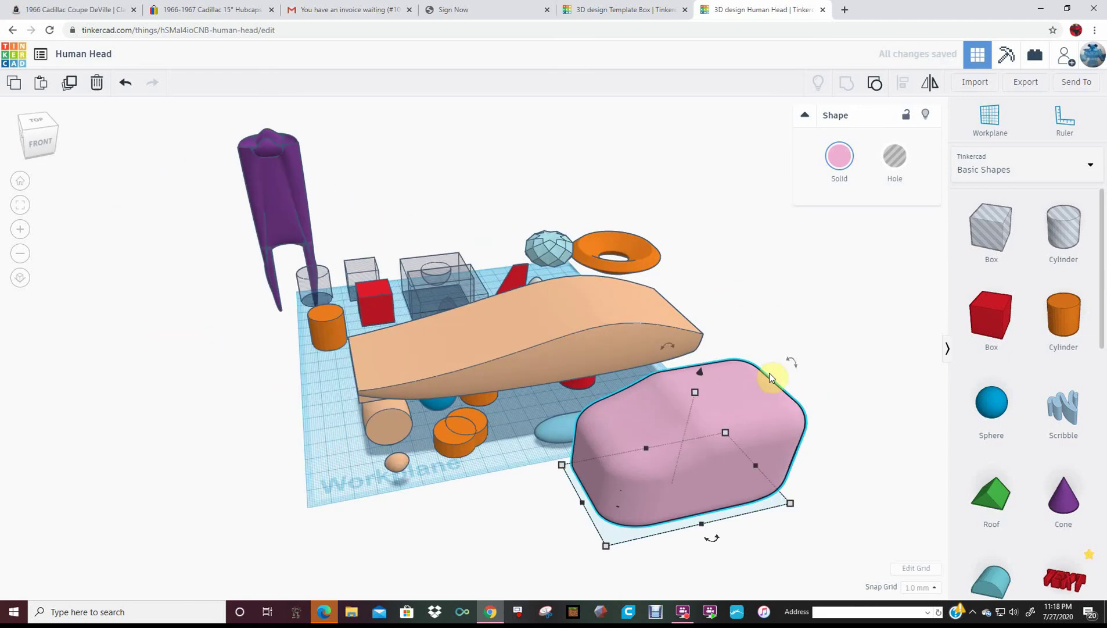
left_click_drag(770, 377, 851, 285)
Step: Group all the overlapping yellow rounded cubes into one shape and move it onto the workplane's front corner
left_click(731, 420)
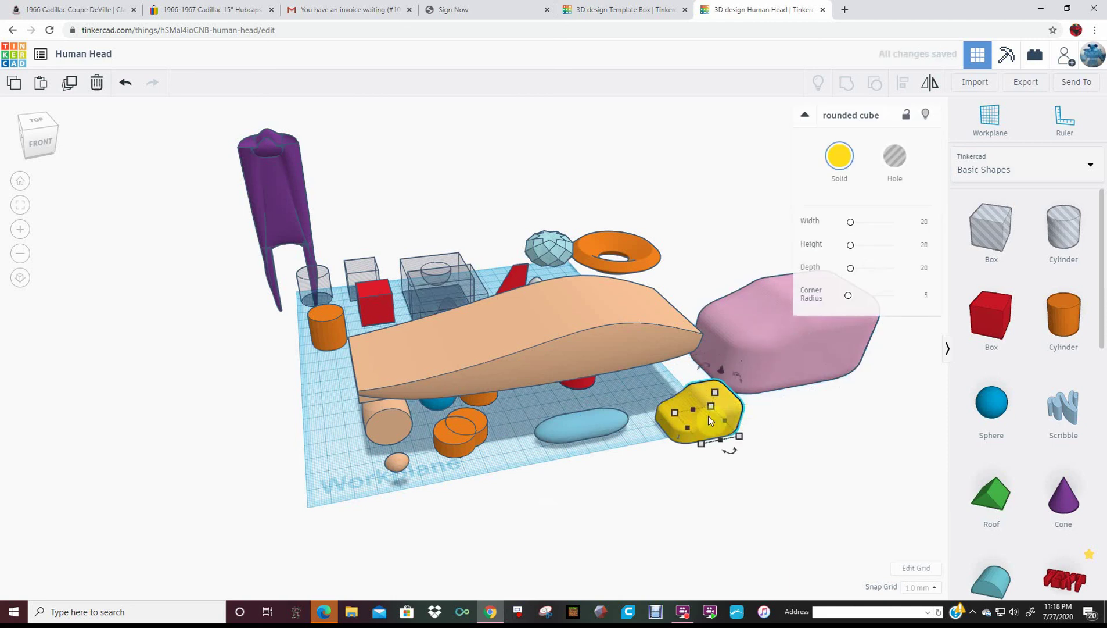
right_click_drag(633, 419, 601, 444)
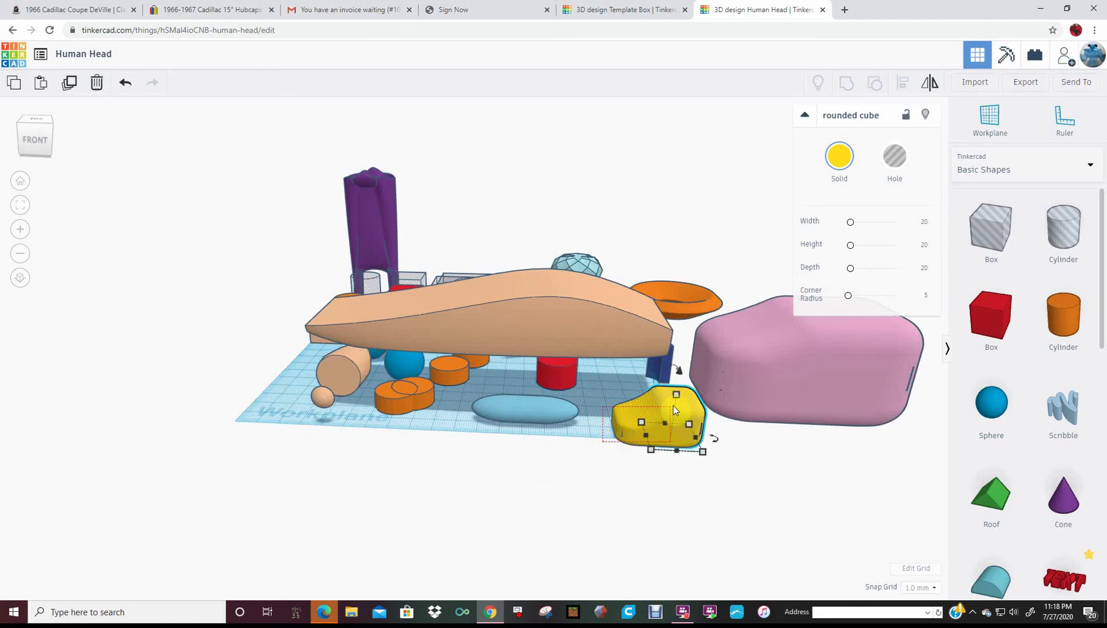
key("ctrl+a")
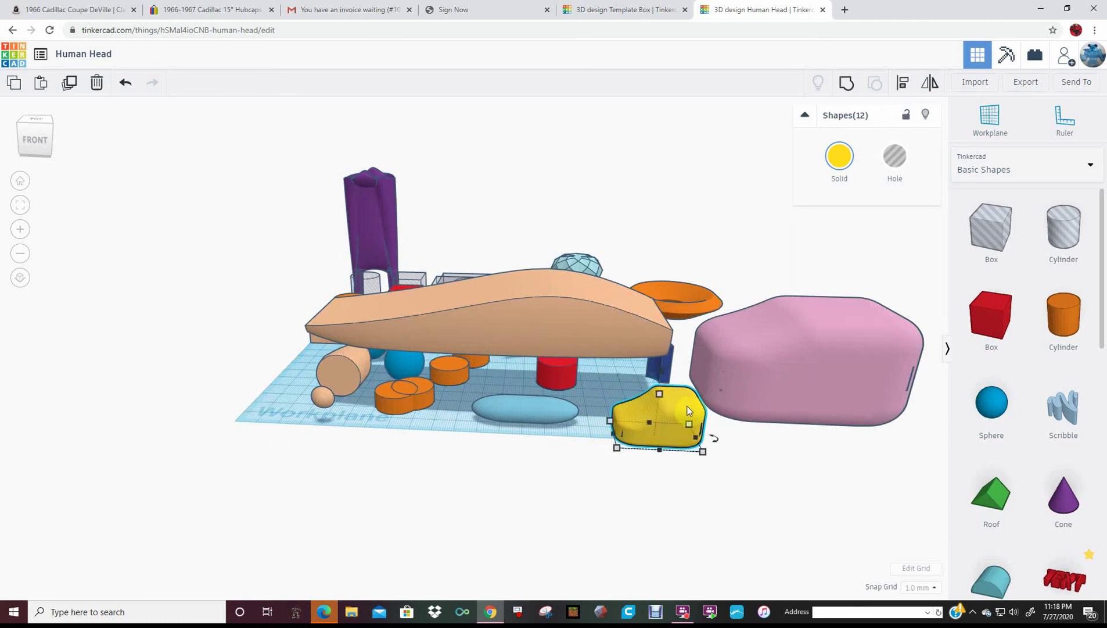
right_click_drag(690, 411, 702, 437)
left_click_drag(702, 437, 573, 446)
right_click_drag(573, 450, 603, 329)
key("ctrl+g")
Step: Move the blue sphere about 52 mm forward from under the peach body to the workplane's front edge
scroll(544, 328, "up", 5)
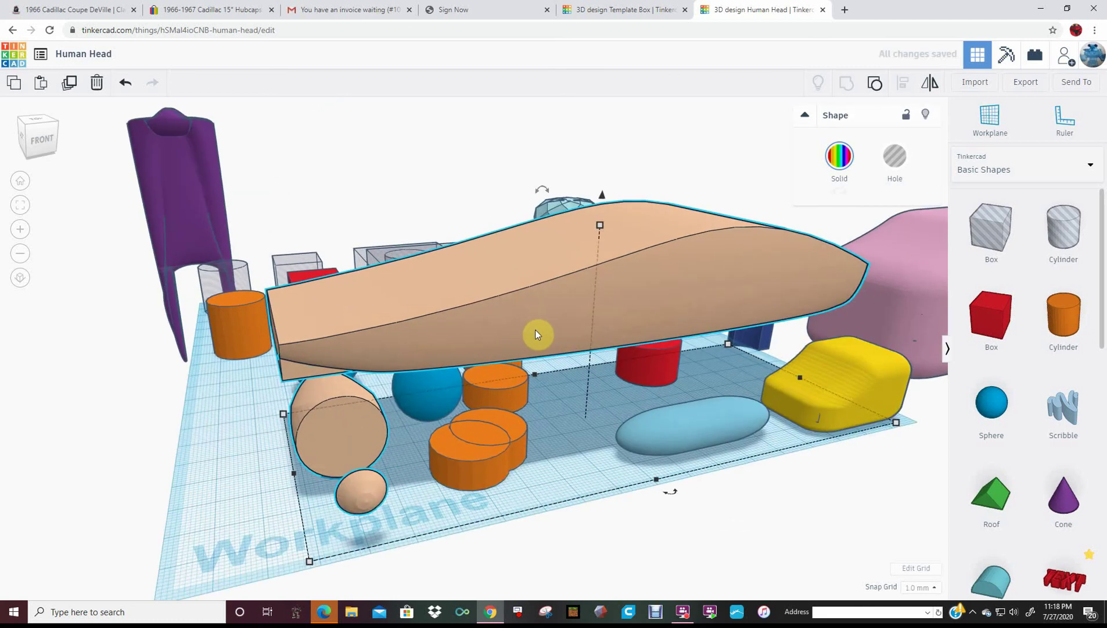
right_click_drag(554, 328, 583, 331)
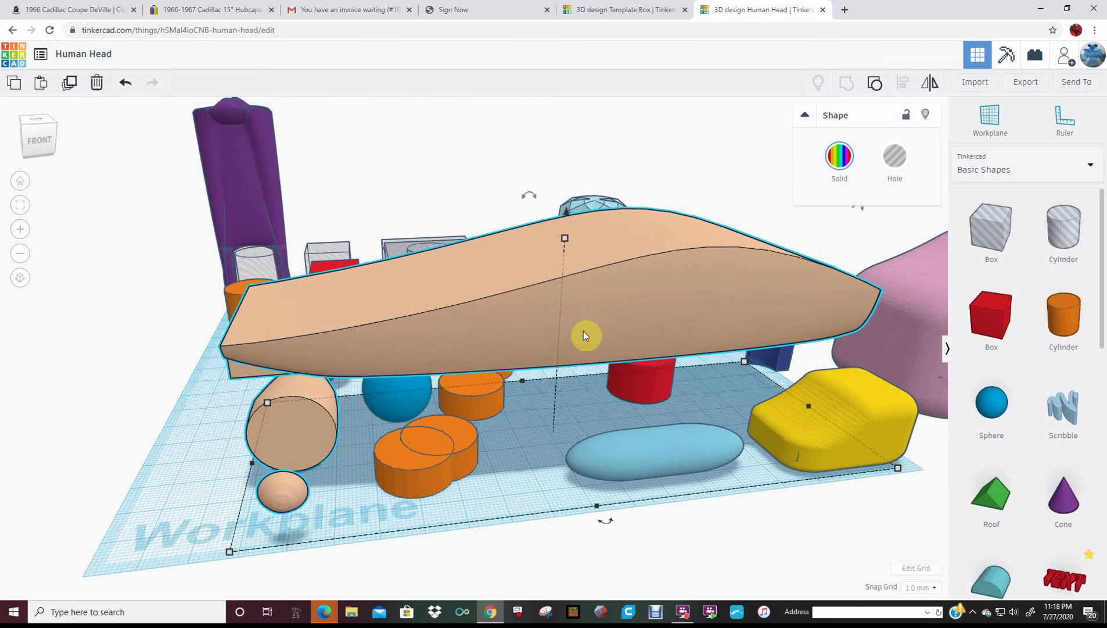
right_click_drag(711, 314, 529, 321)
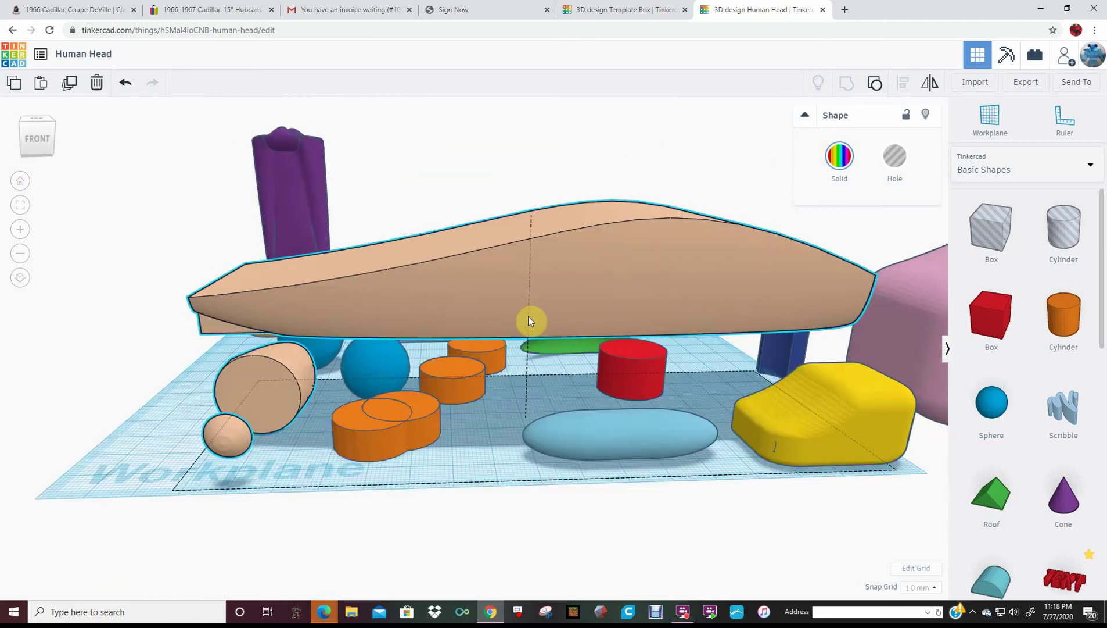
left_click(370, 364)
left_click_drag(370, 364, 337, 459)
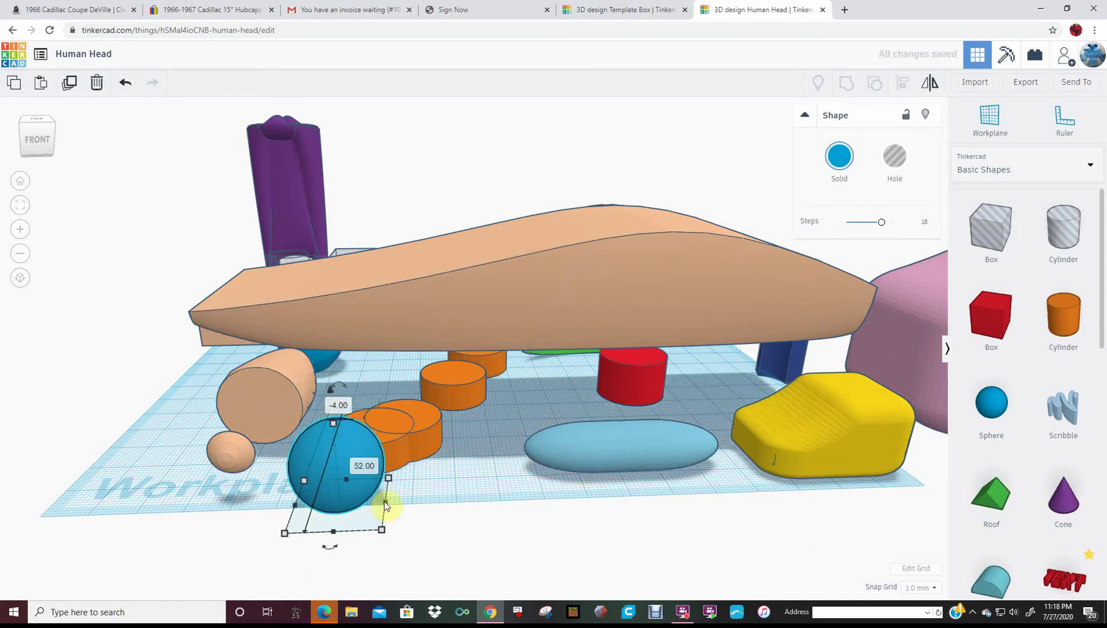
Step: Stretch the blue sphere into an ellipsoid 115 mm long and raise it alongside the peach body's front
left_click_drag(382, 529, 832, 527)
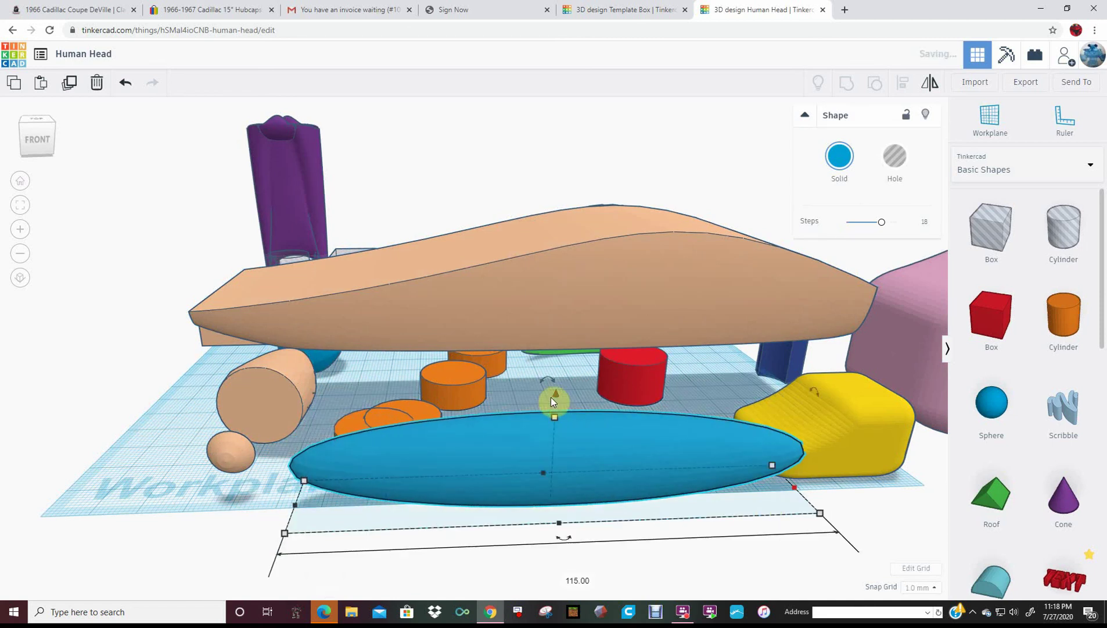
left_click_drag(557, 395, 563, 266)
right_click_drag(563, 267, 520, 364)
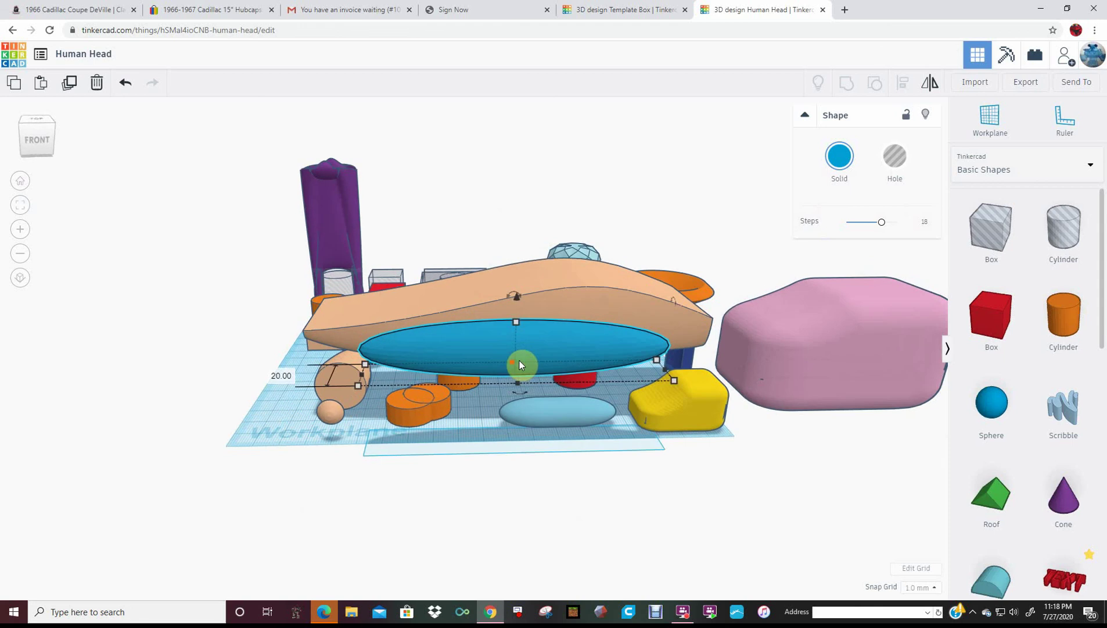